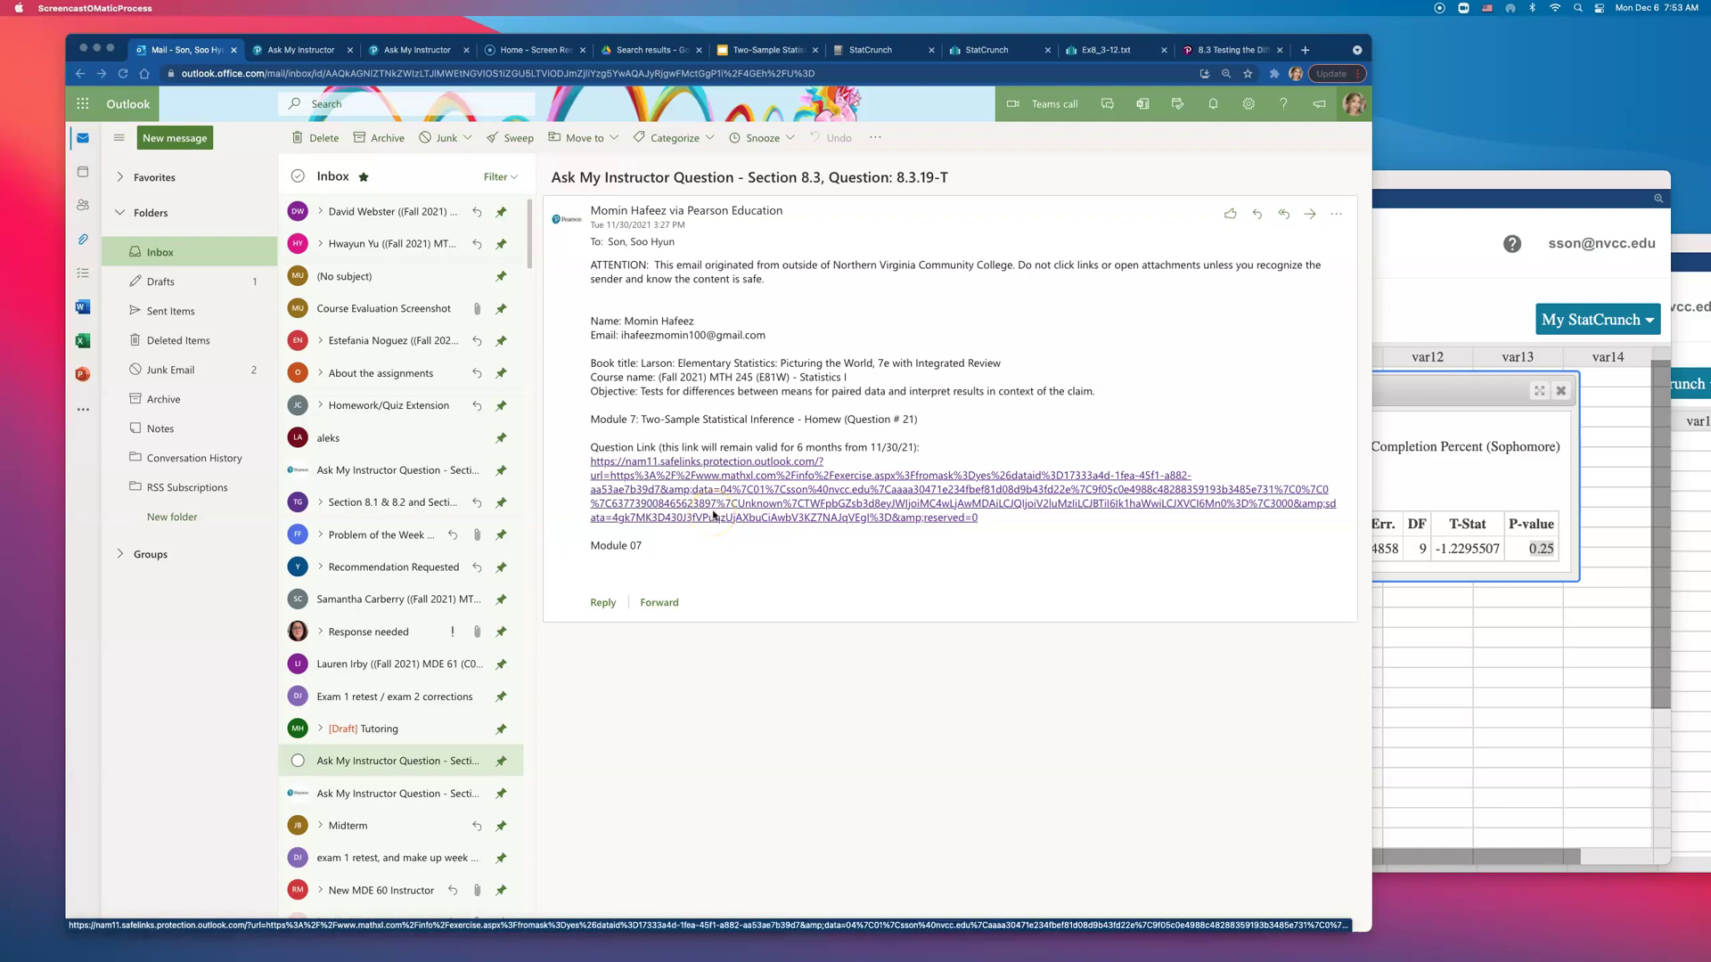
Step: Open the MathXL cholesterol exercise from the email's question link and close the duplicate tab
left_click(704, 505)
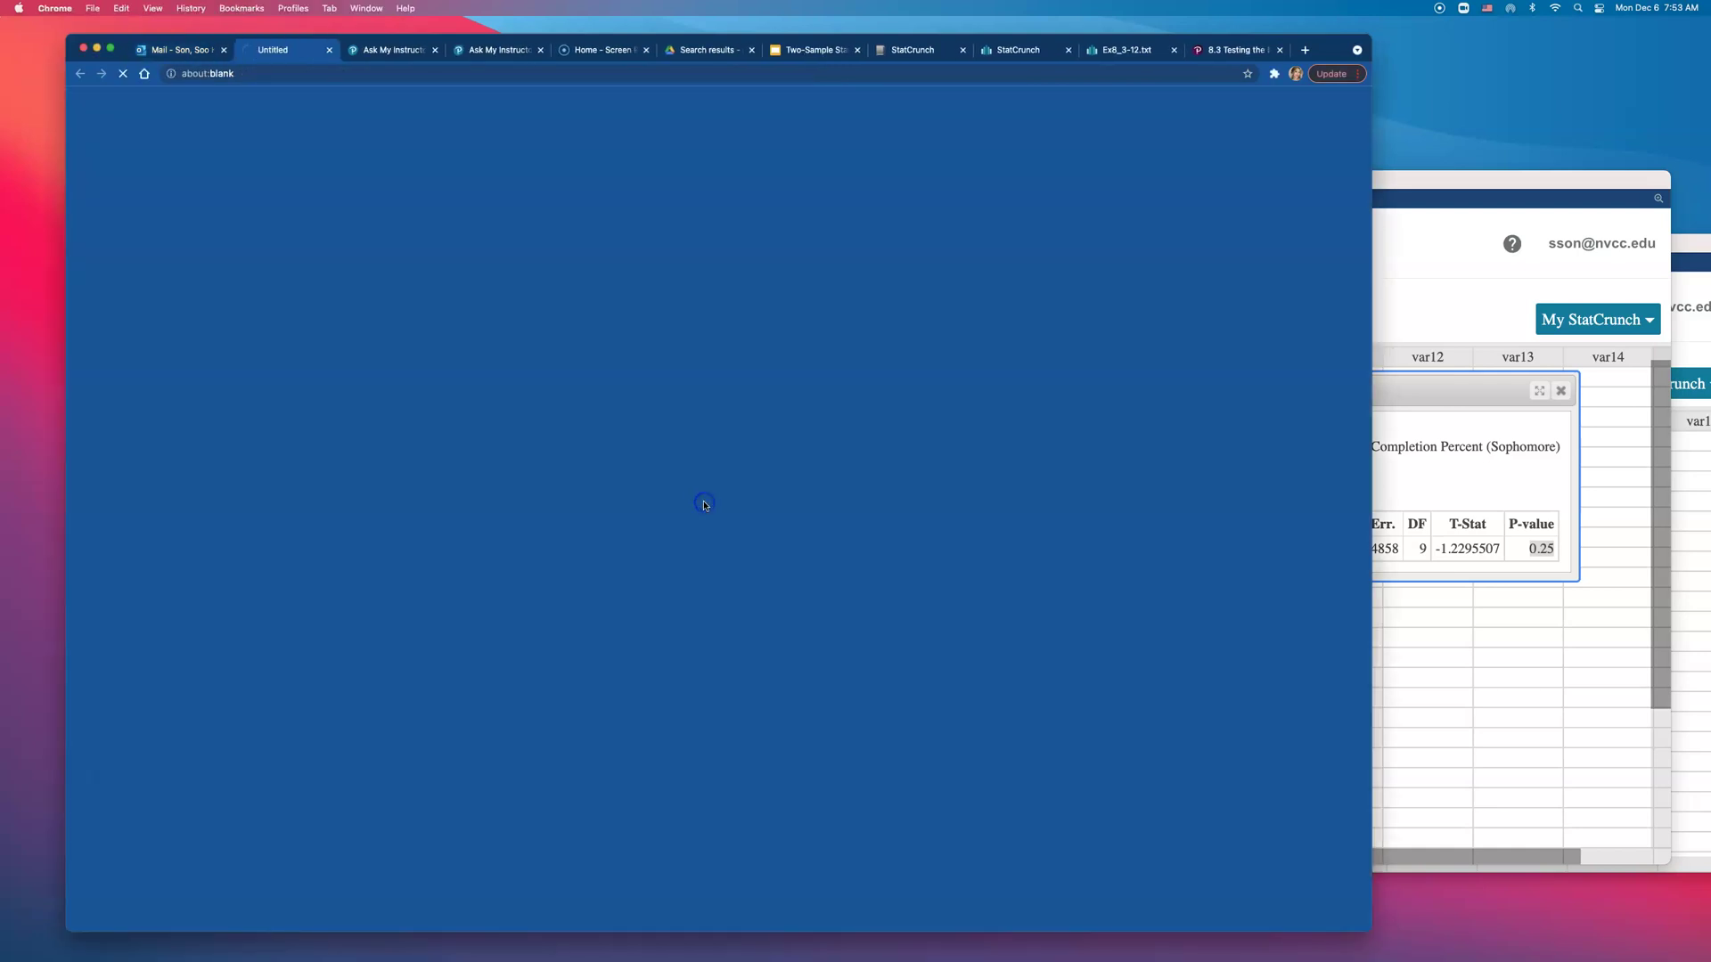
left_click(436, 50)
Step: Close the extra instructor tab and highlight the manufacturer's claim sentence in the problem
left_click(435, 50)
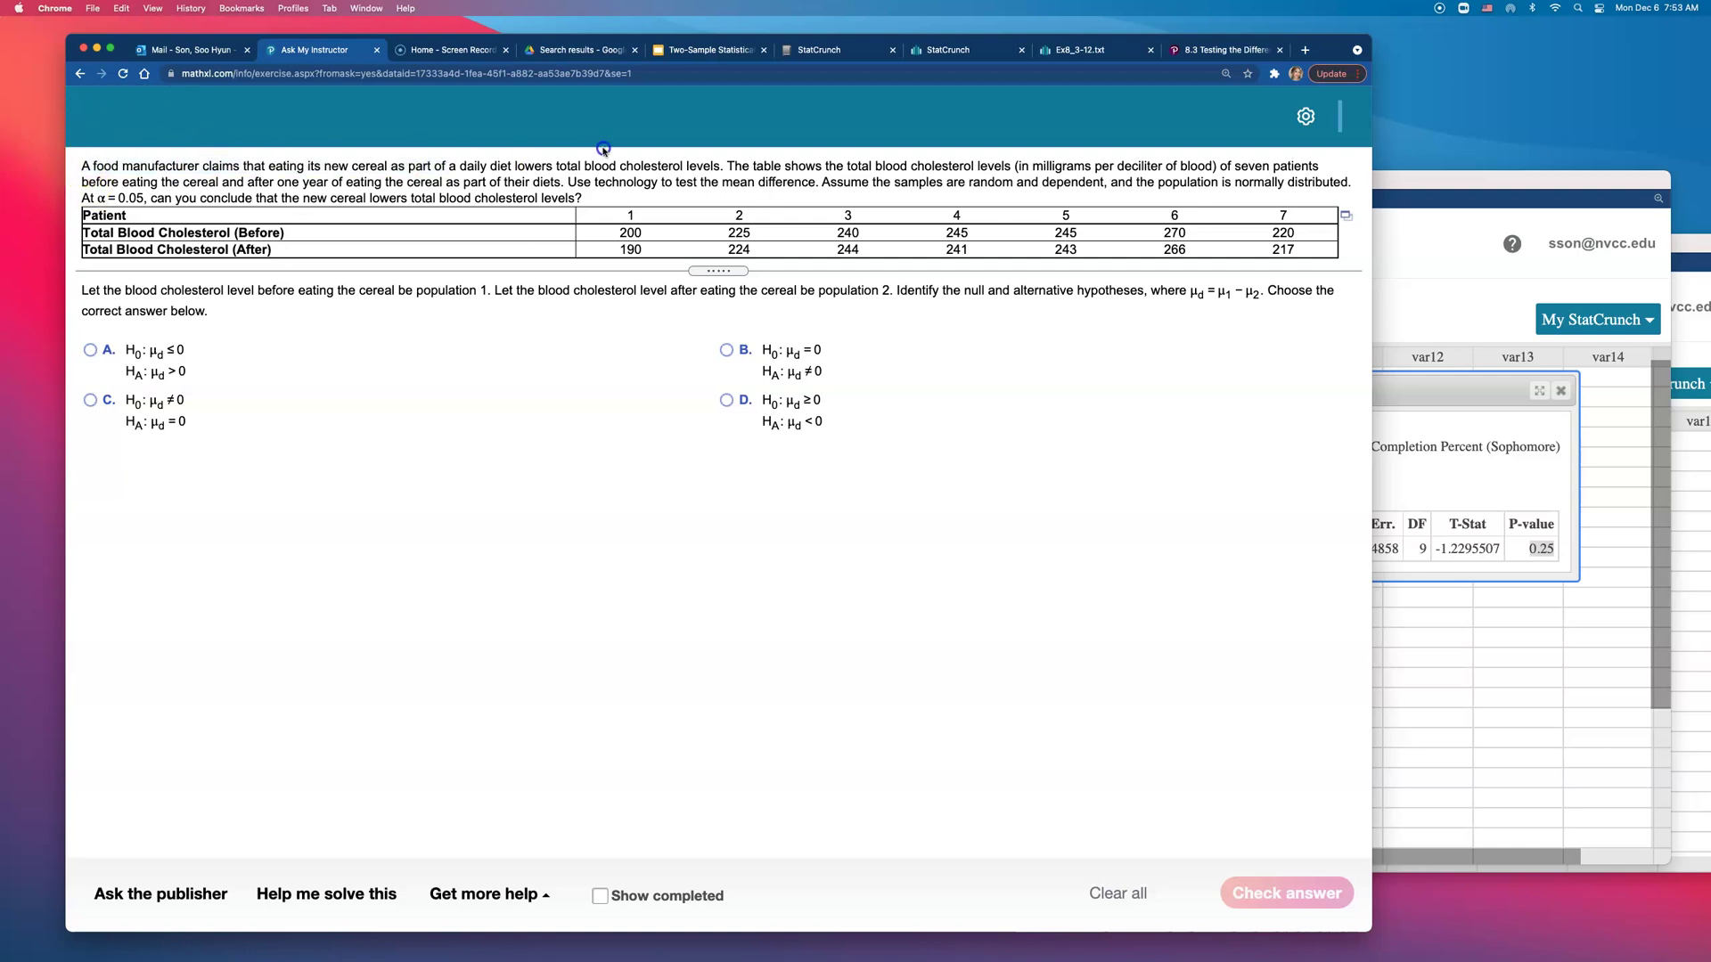
left_click_drag(603, 149, 728, 169)
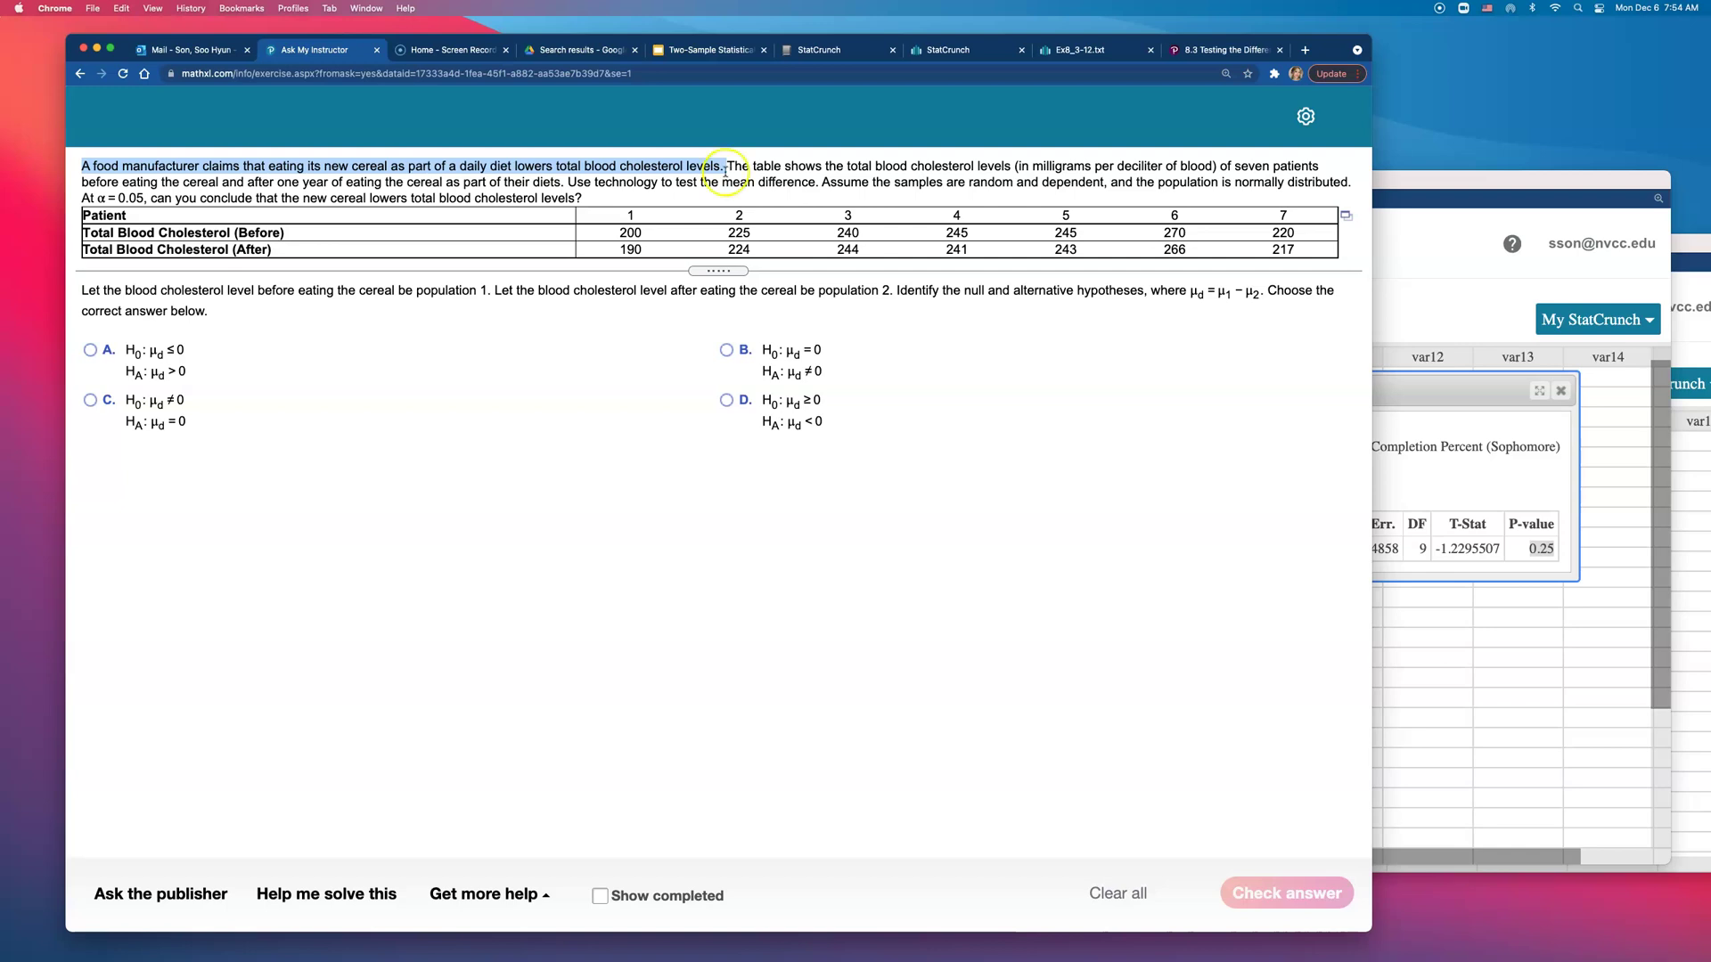
left_click(673, 243)
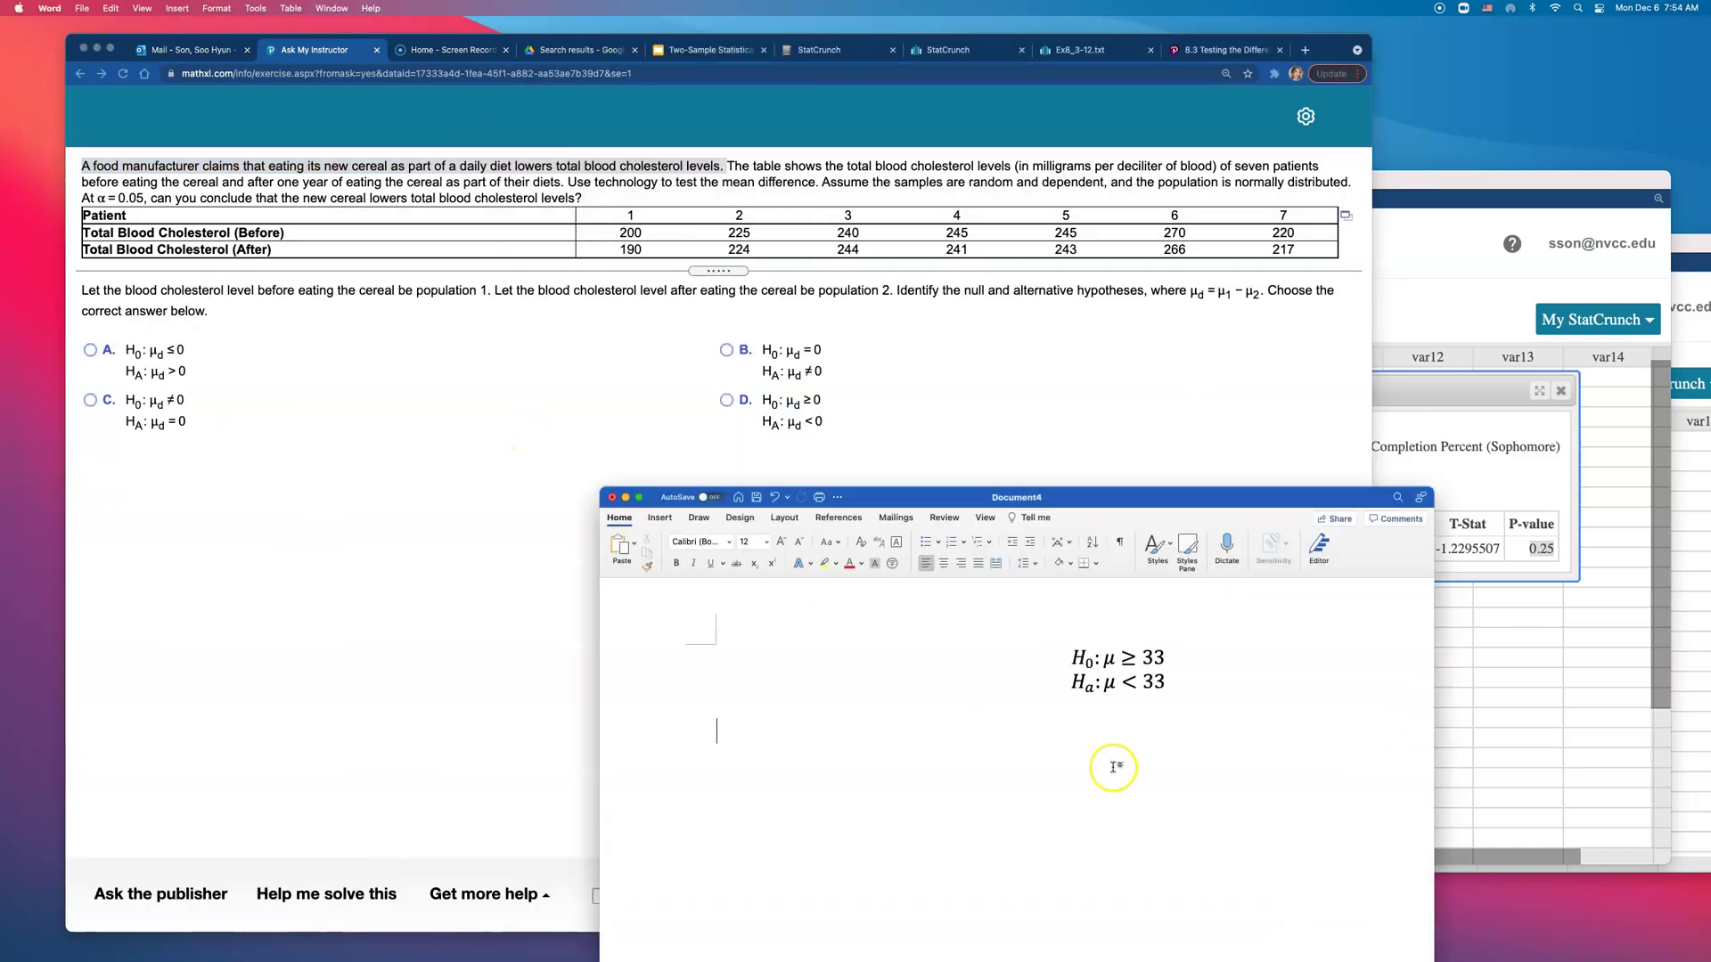
Step: Delete the old hypothesis equations and start a plain-text note with 'Before : 200' and 'After:'
left_click_drag(1107, 771, 897, 611)
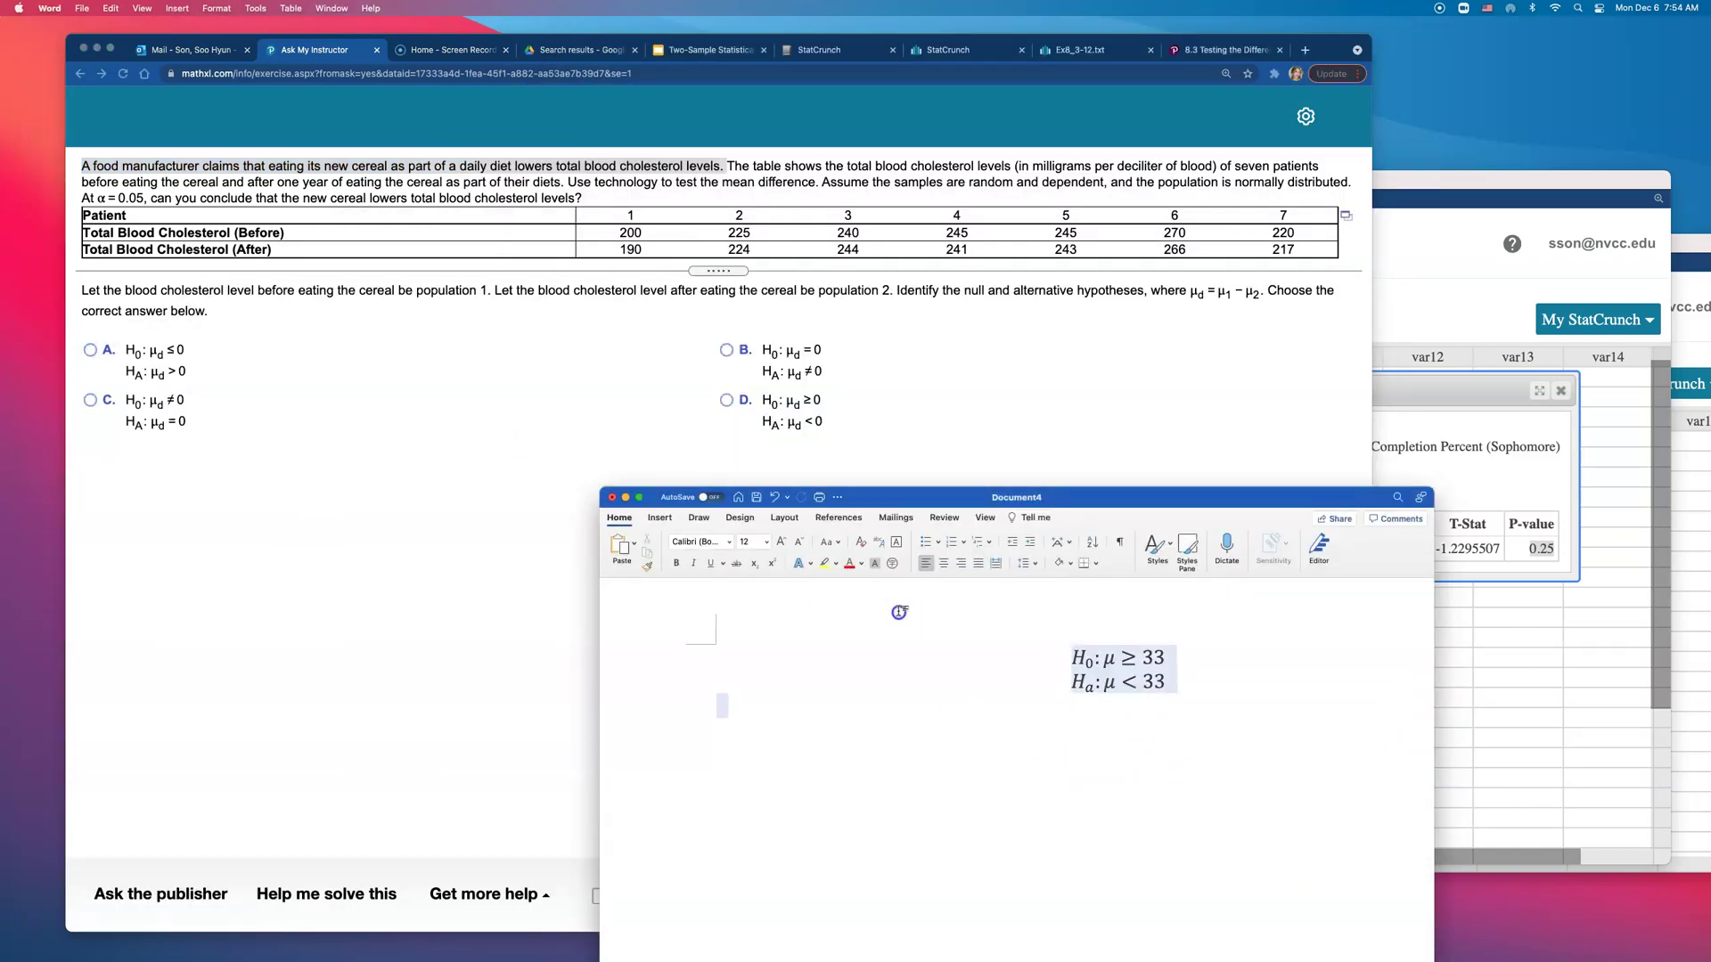
key("BackSpace")
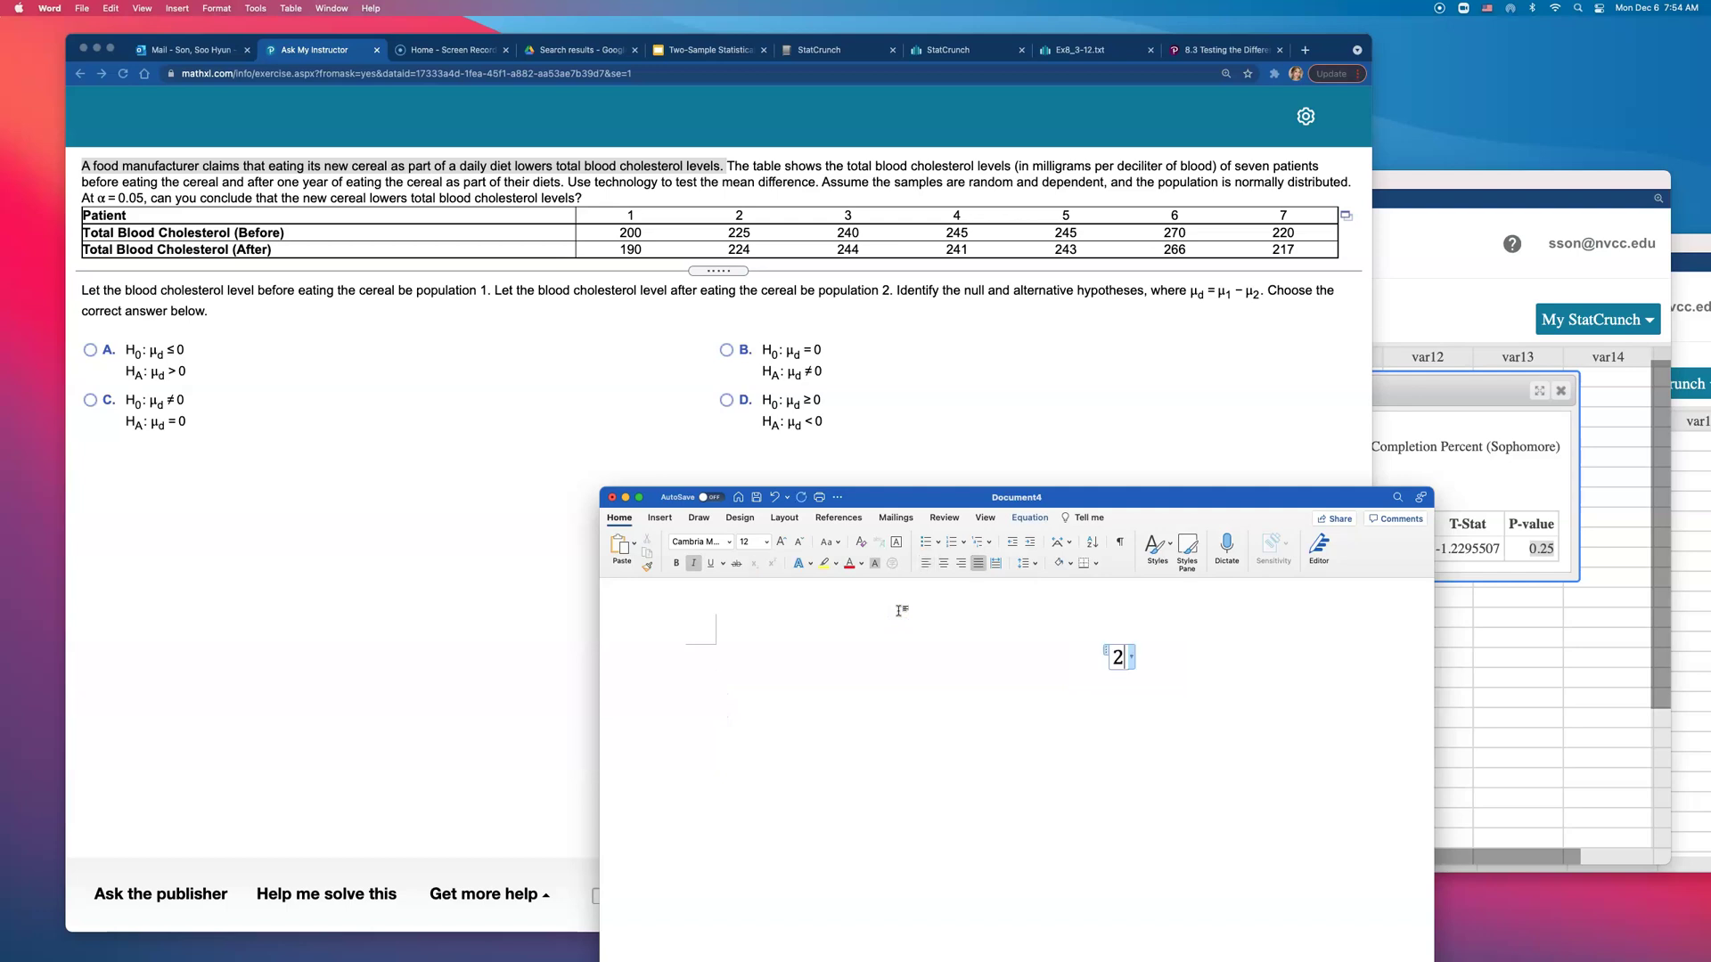
key("BackSpace")
type("Before : 200")
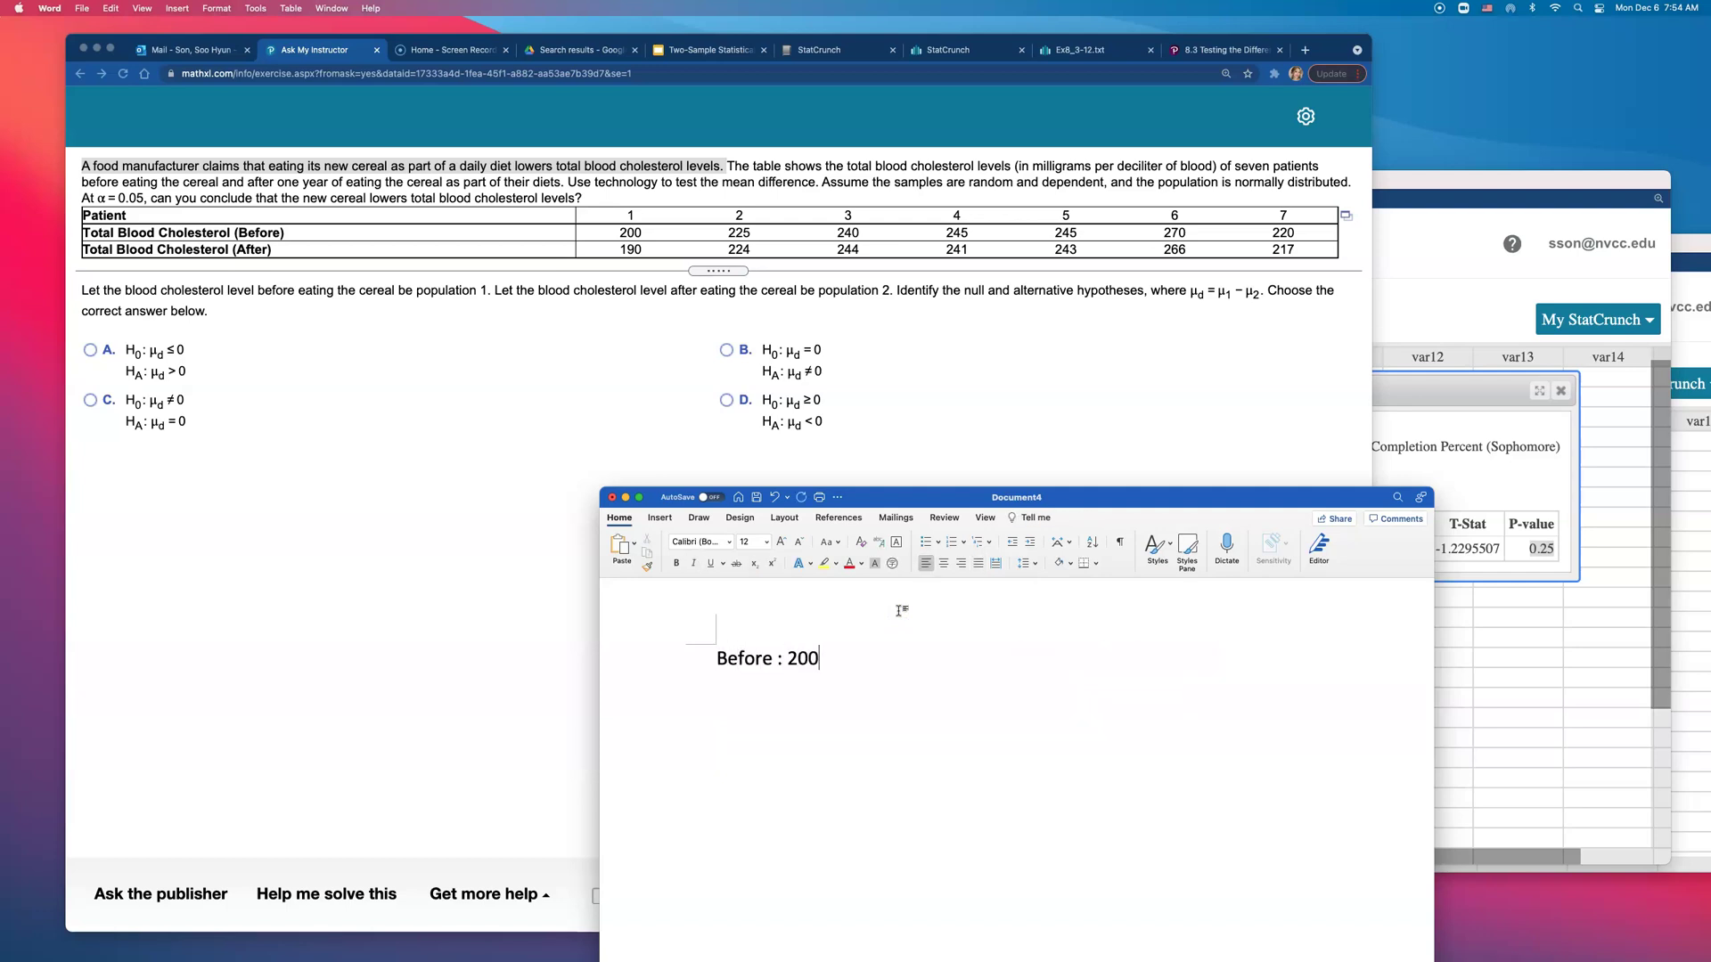
key("Return")
type("After:")
key("BackSpace")
key("Down")
Step: Complete the note with After 180, 'Before - After = 200 - 180 = +20' and 'Difference is positive'
type("180Before")
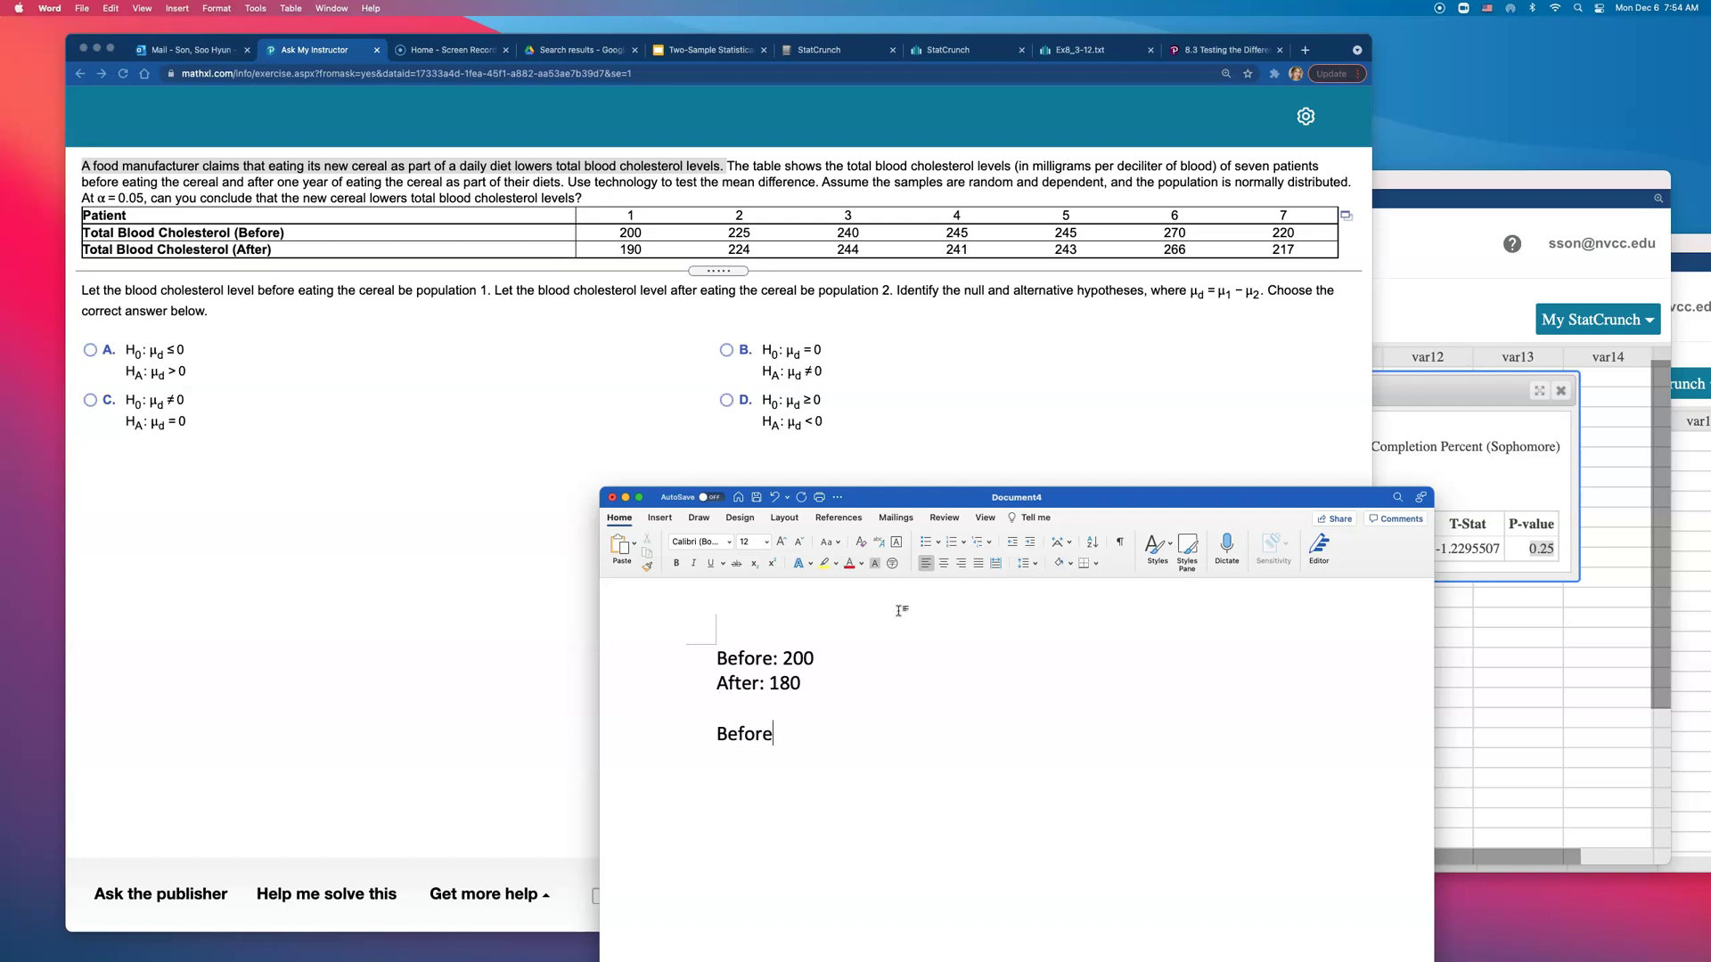
type(" - Ag")
key("BackSpace")
type("fter = ")
type("200")
type(" - 180 = ")
type("+20")
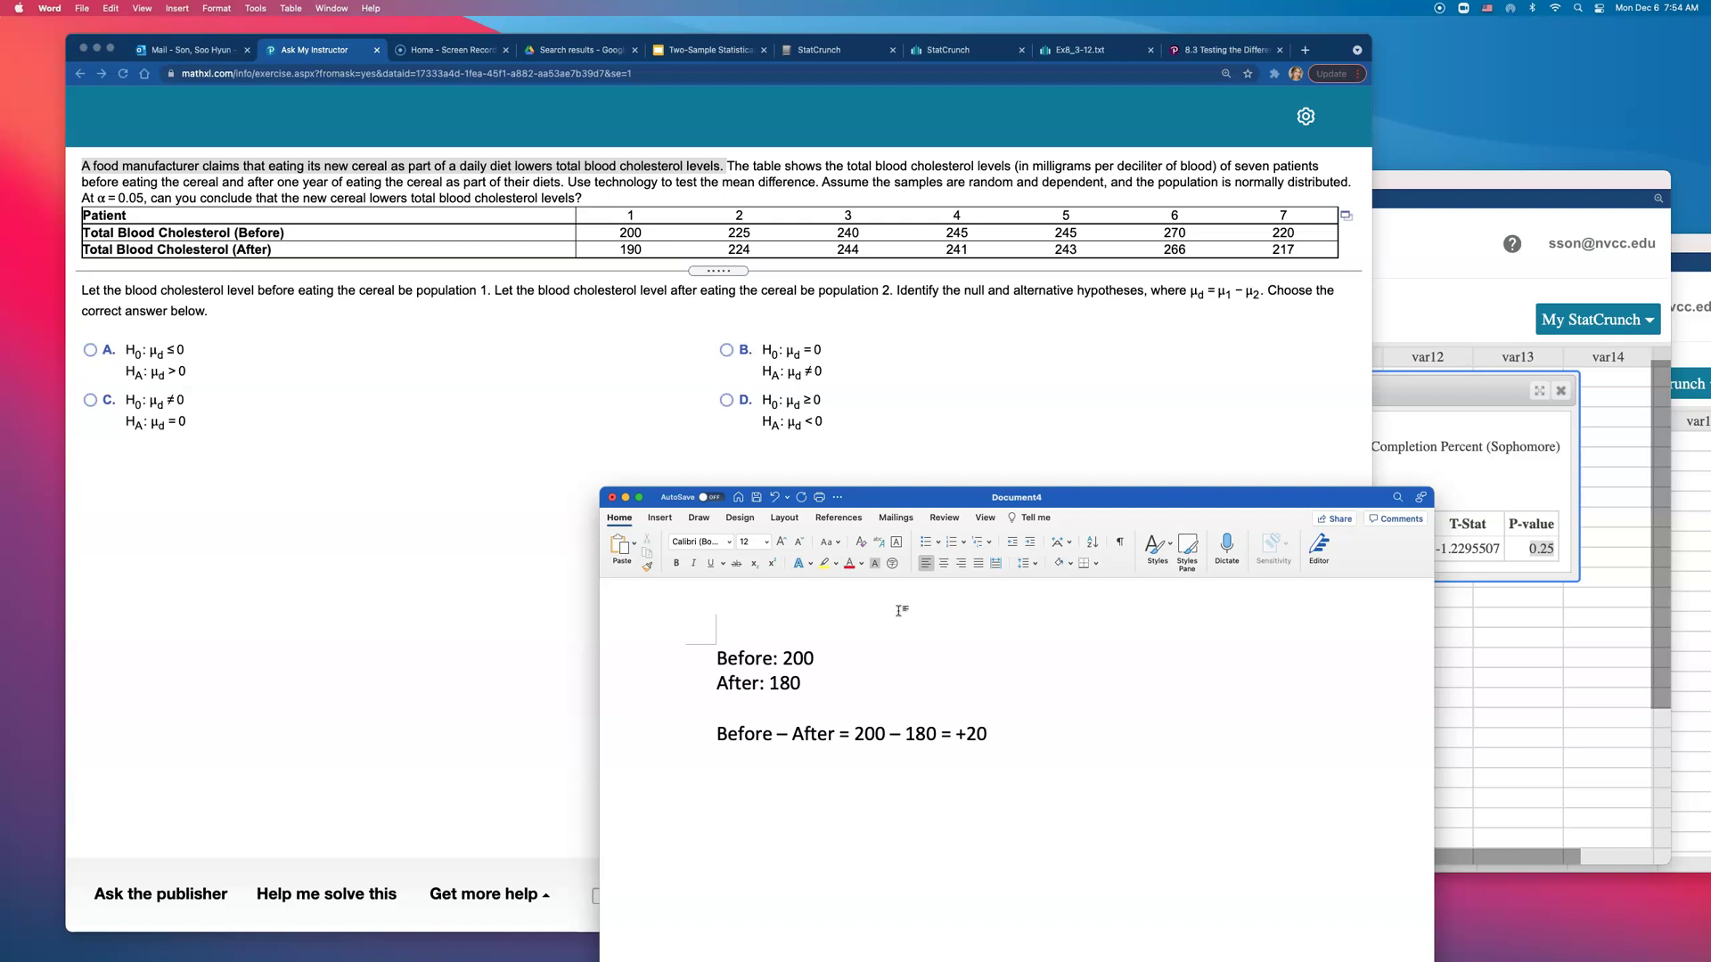
type("Difference is posivie")
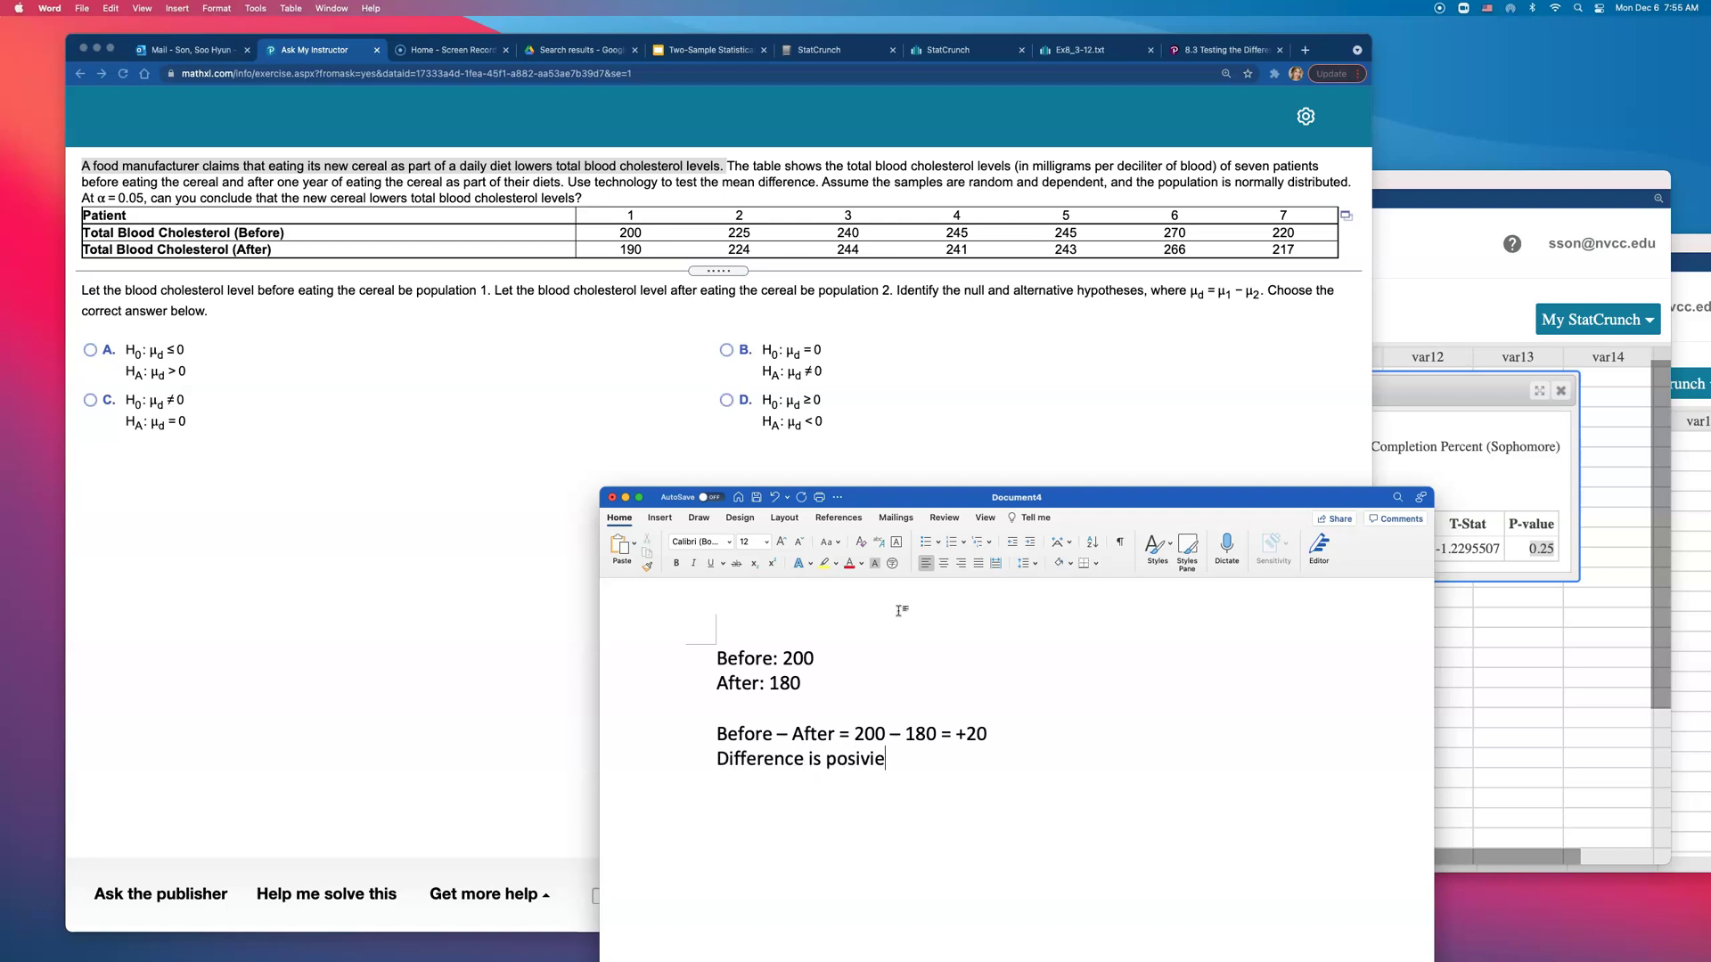
key("BackSpace")
key("BackSpace")
key("BackSpace")
key("BackSpace")
type("tive")
left_click_drag(841, 761, 747, 765)
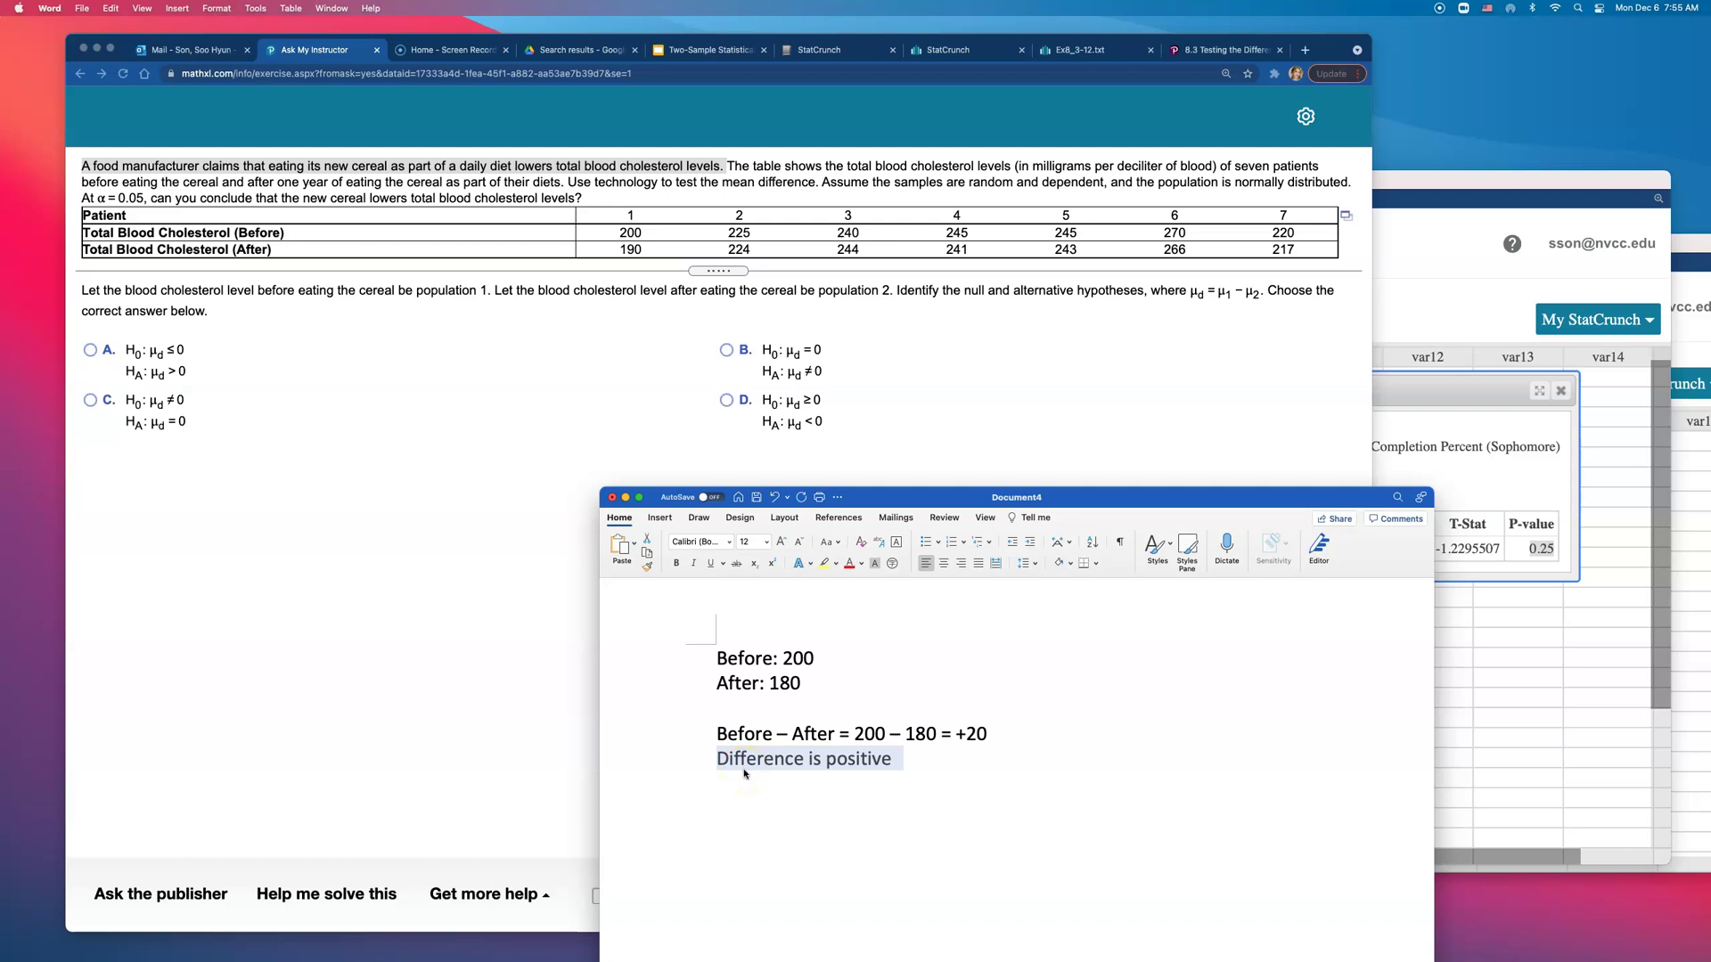
Step: Choose hypotheses option A (H0: μd ≤ 0, HA: μd > 0) and confirm it is correct
left_click(91, 351)
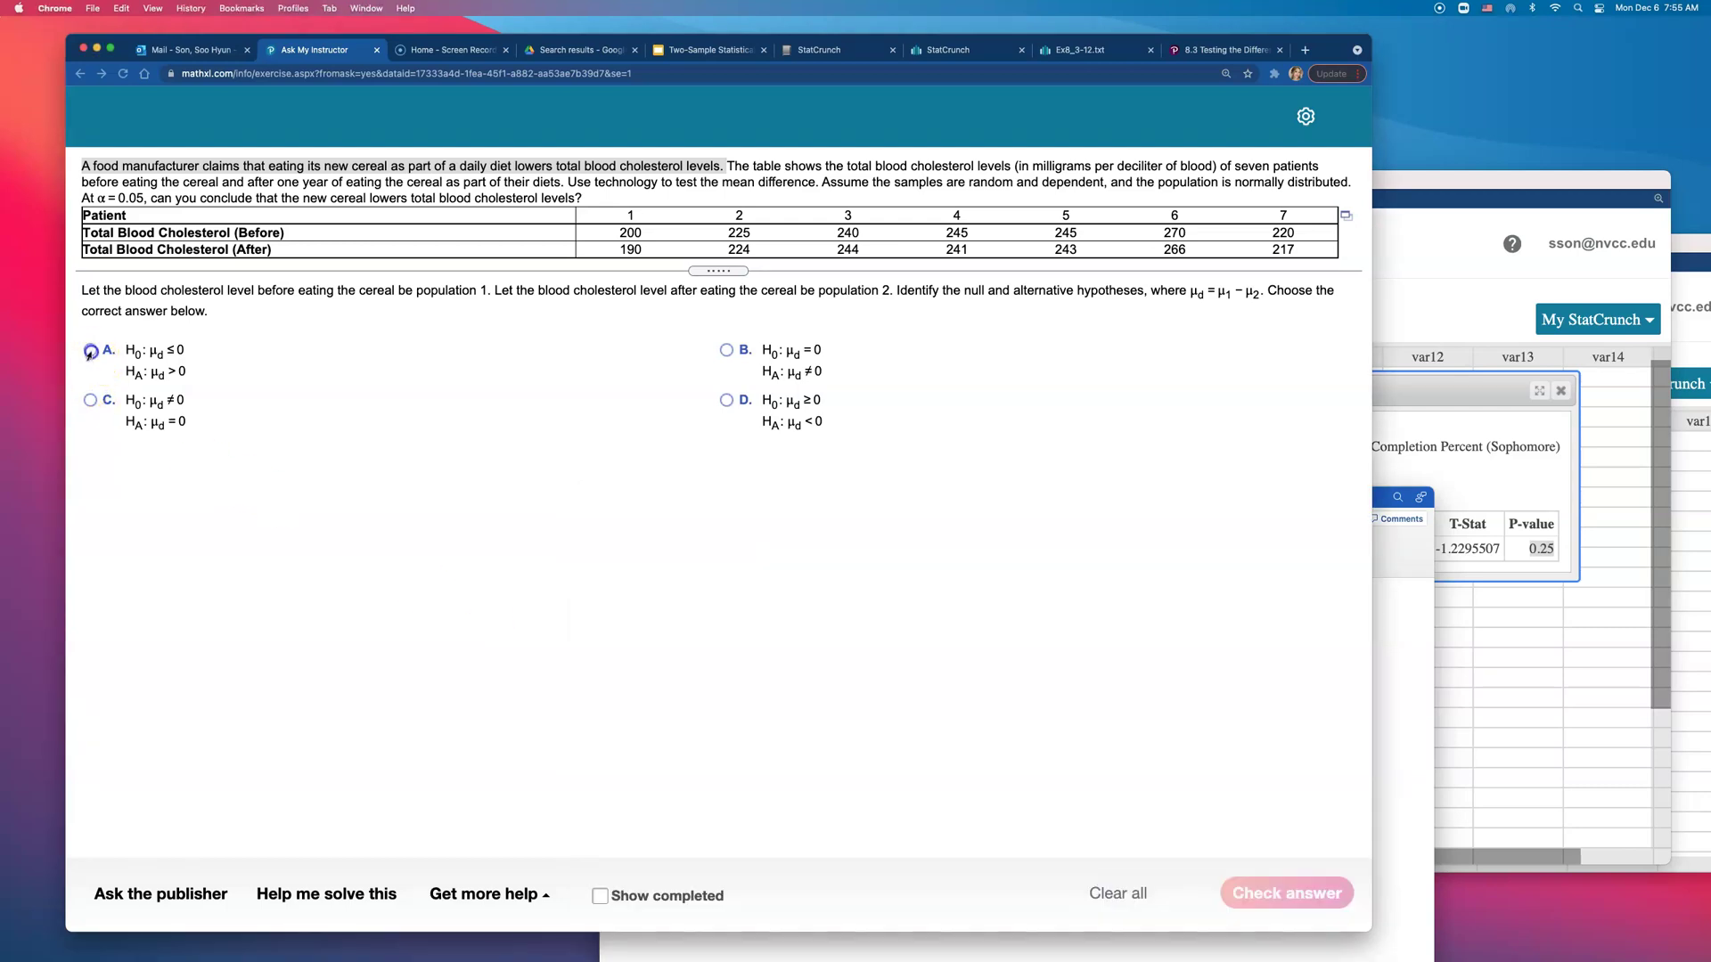
left_click(223, 560)
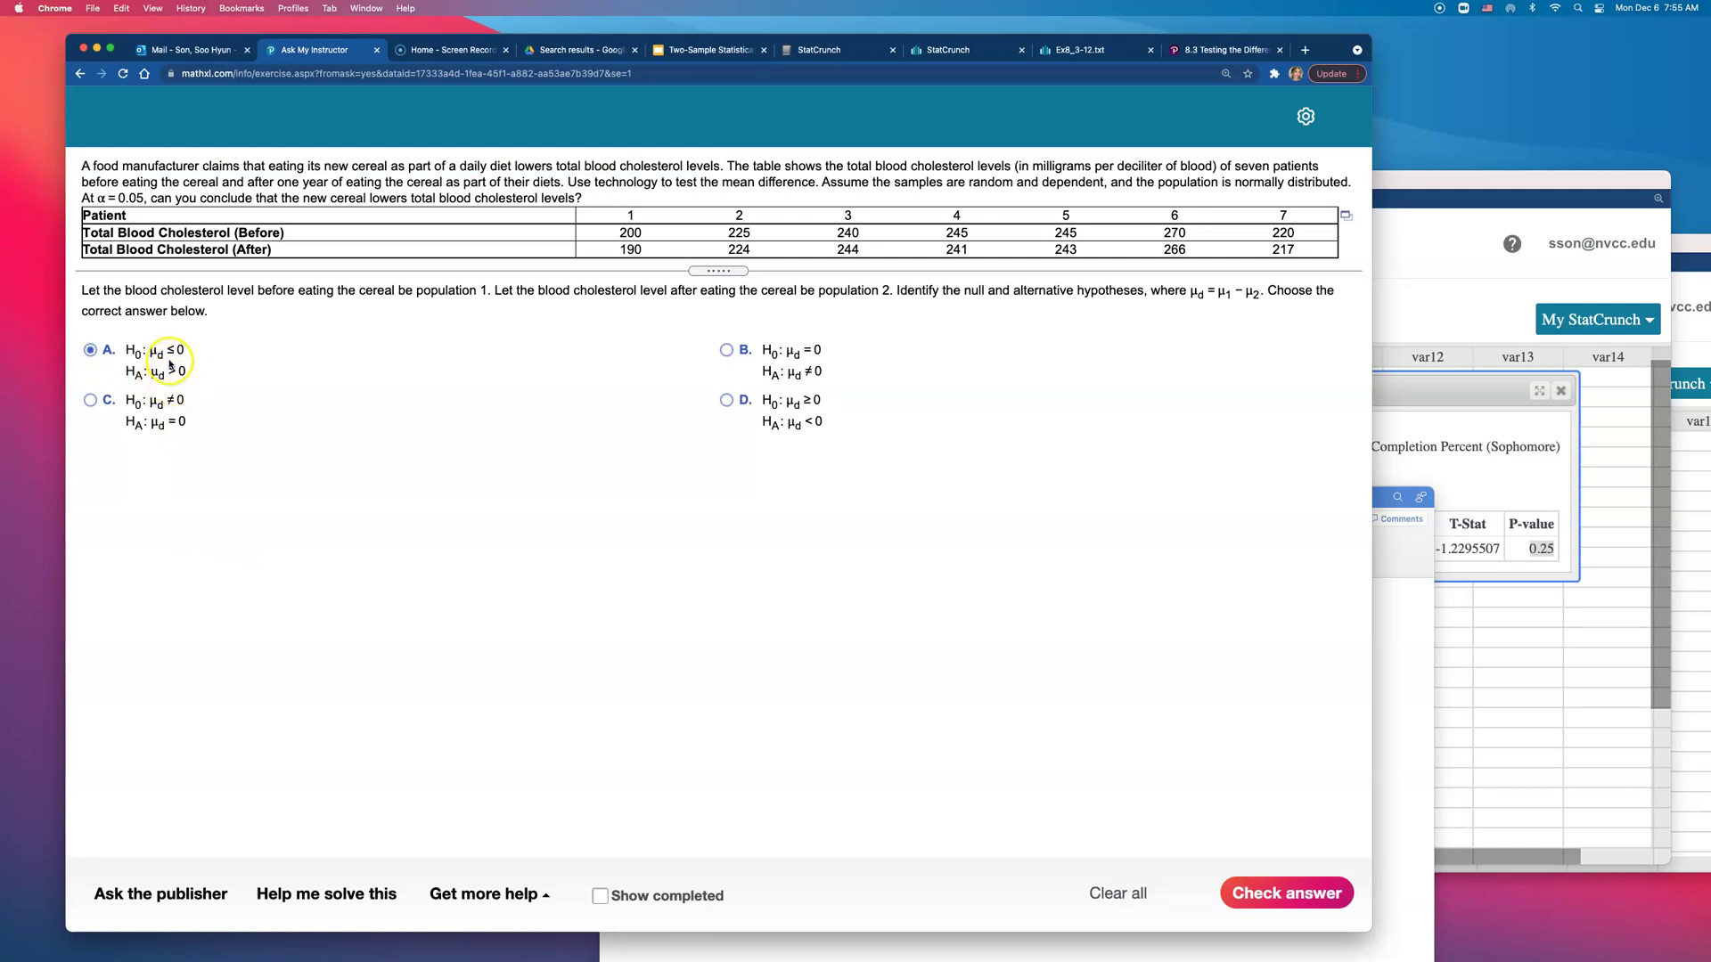
scroll(170, 360, "down", 1)
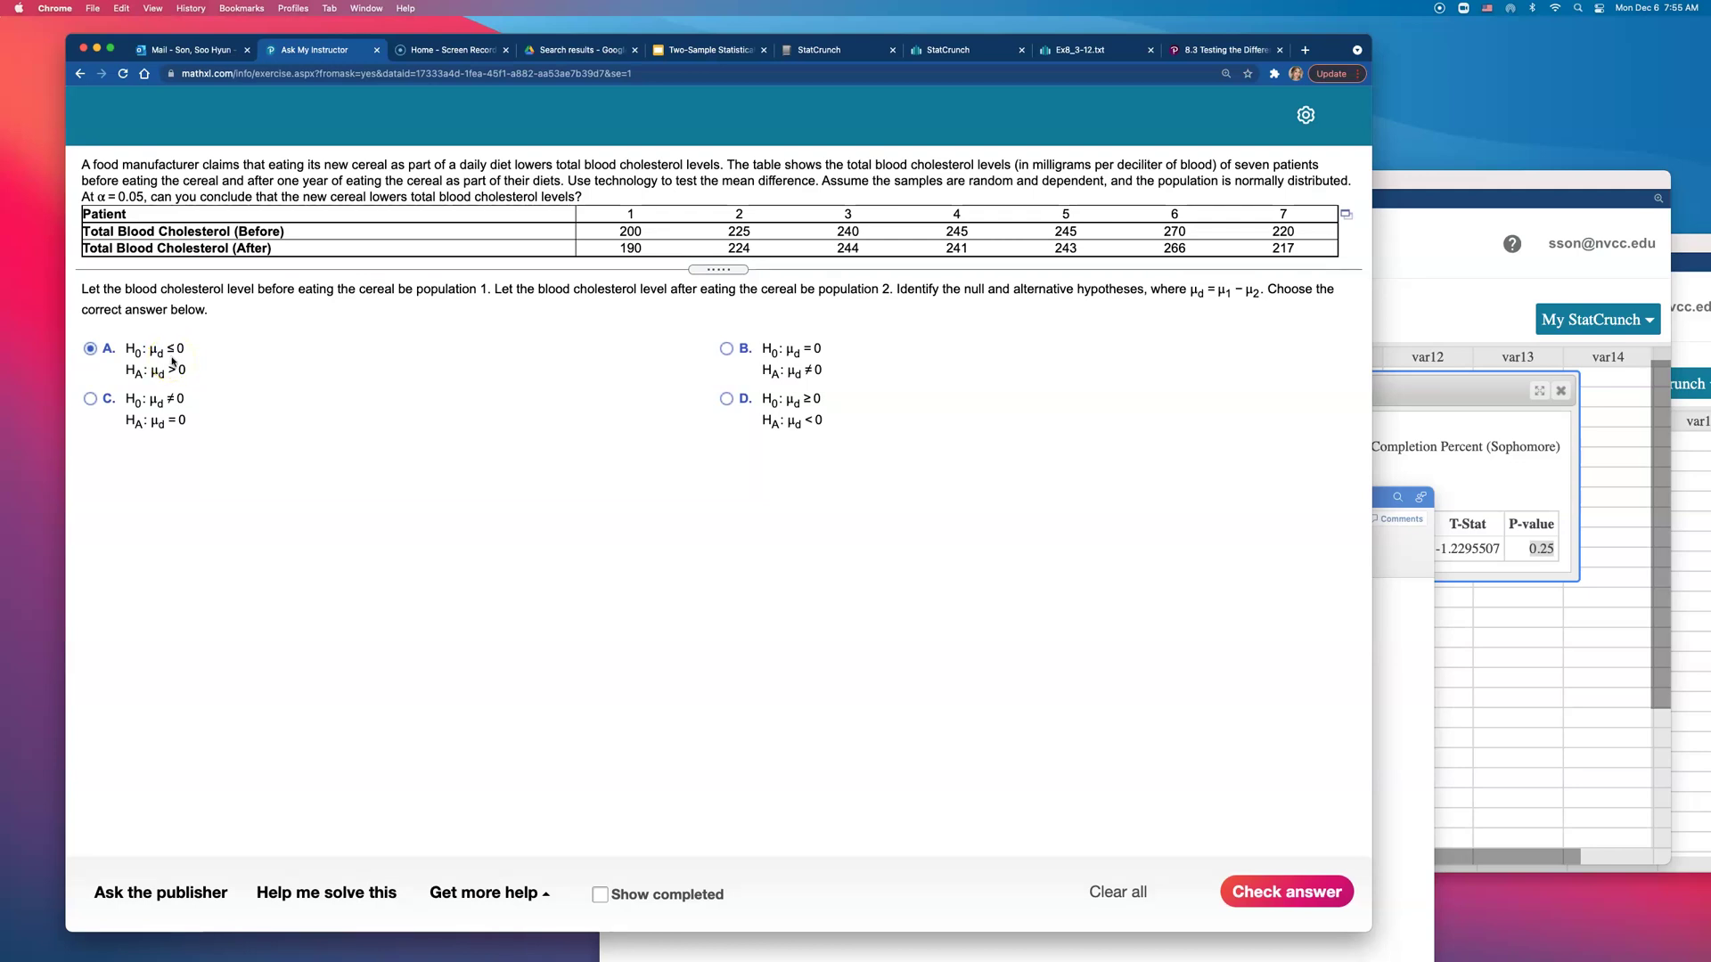
scroll(172, 359, "up", 1)
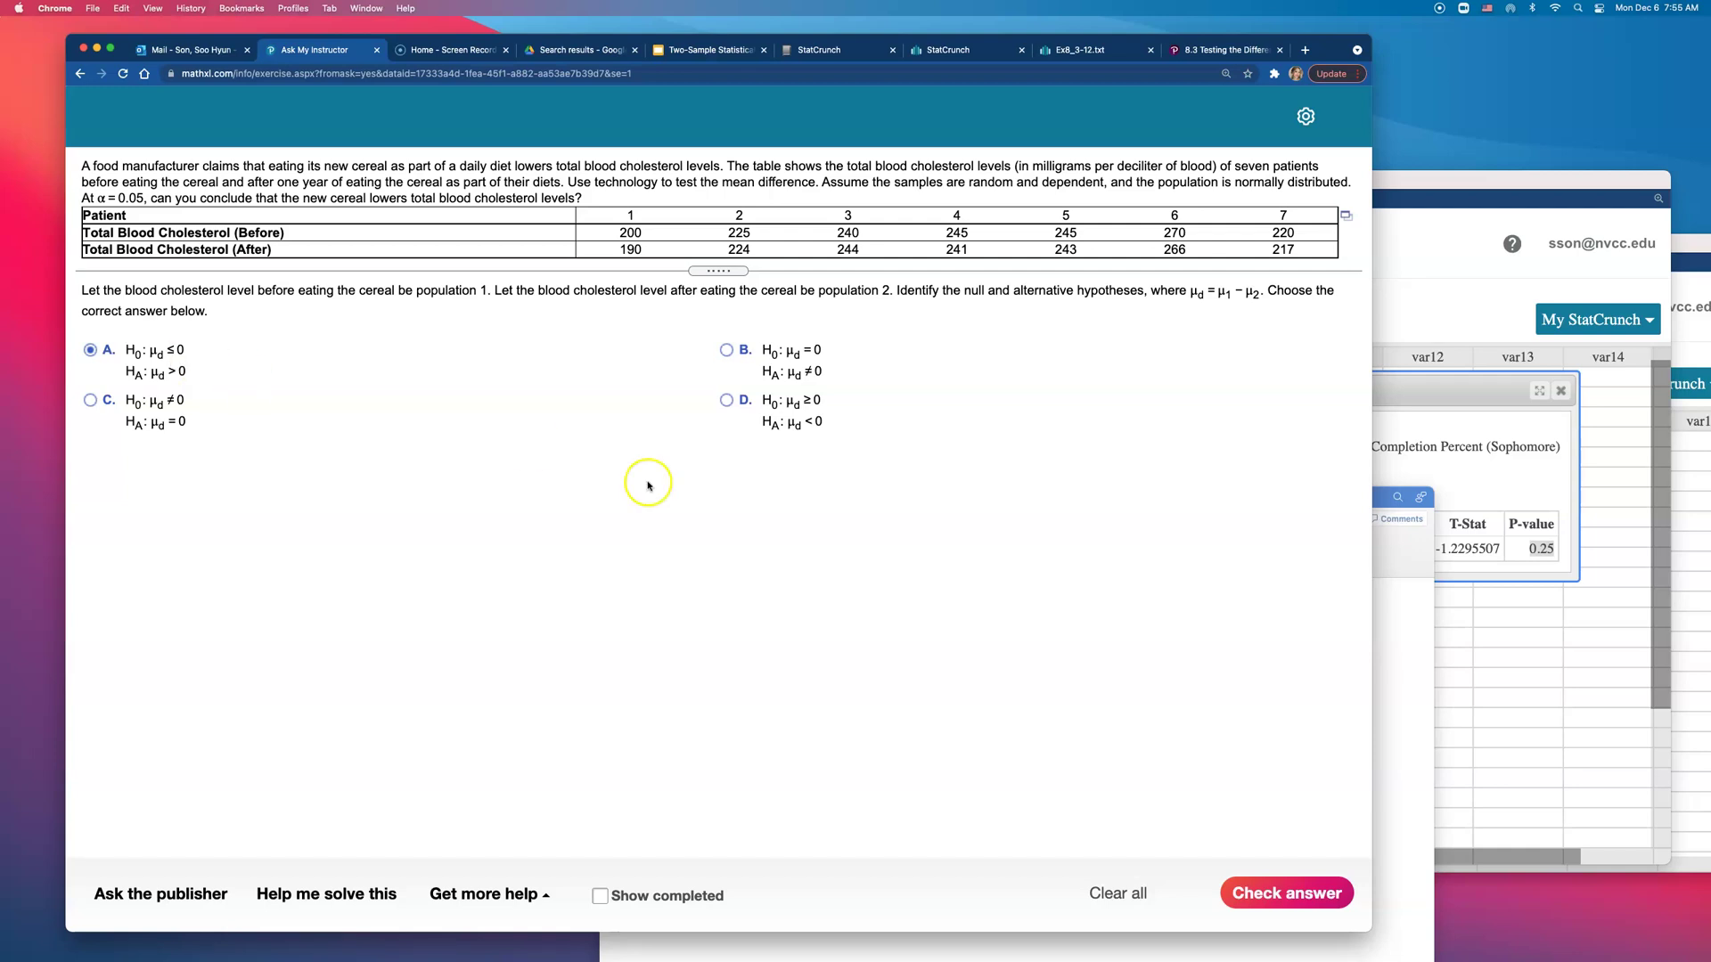
left_click(1290, 893)
left_click(733, 565)
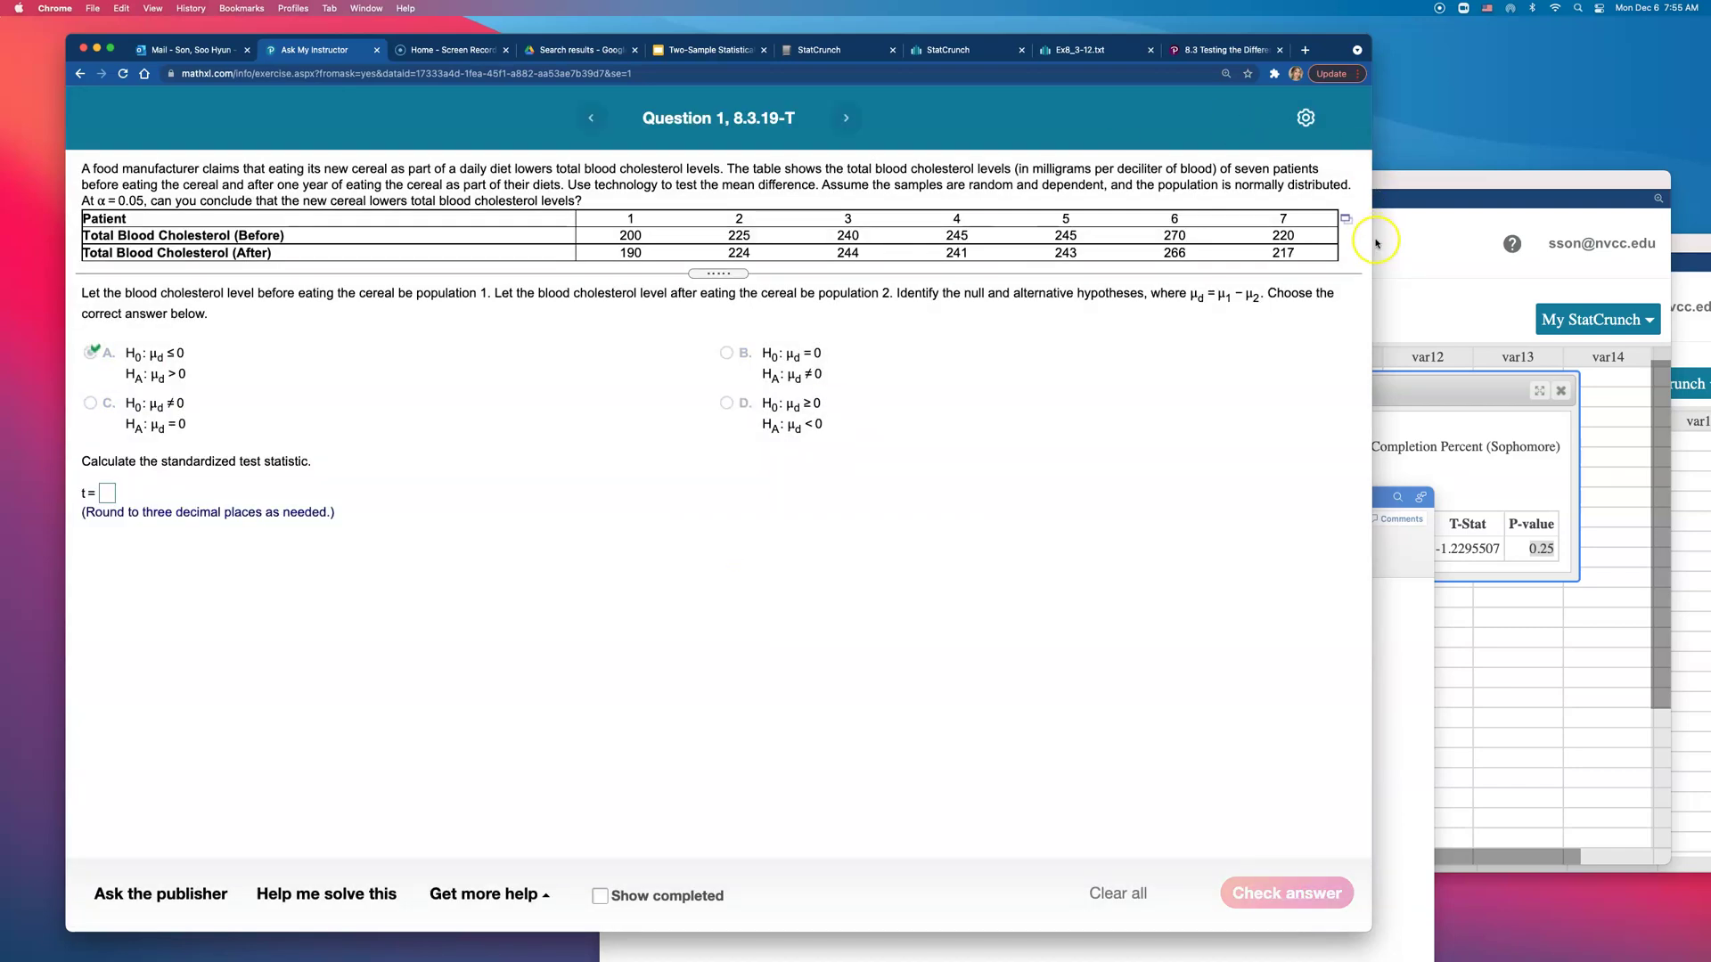
Step: Send the Before/After cholesterol data to StatCrunch and enlarge its window
left_click(1345, 218)
left_click(1270, 257)
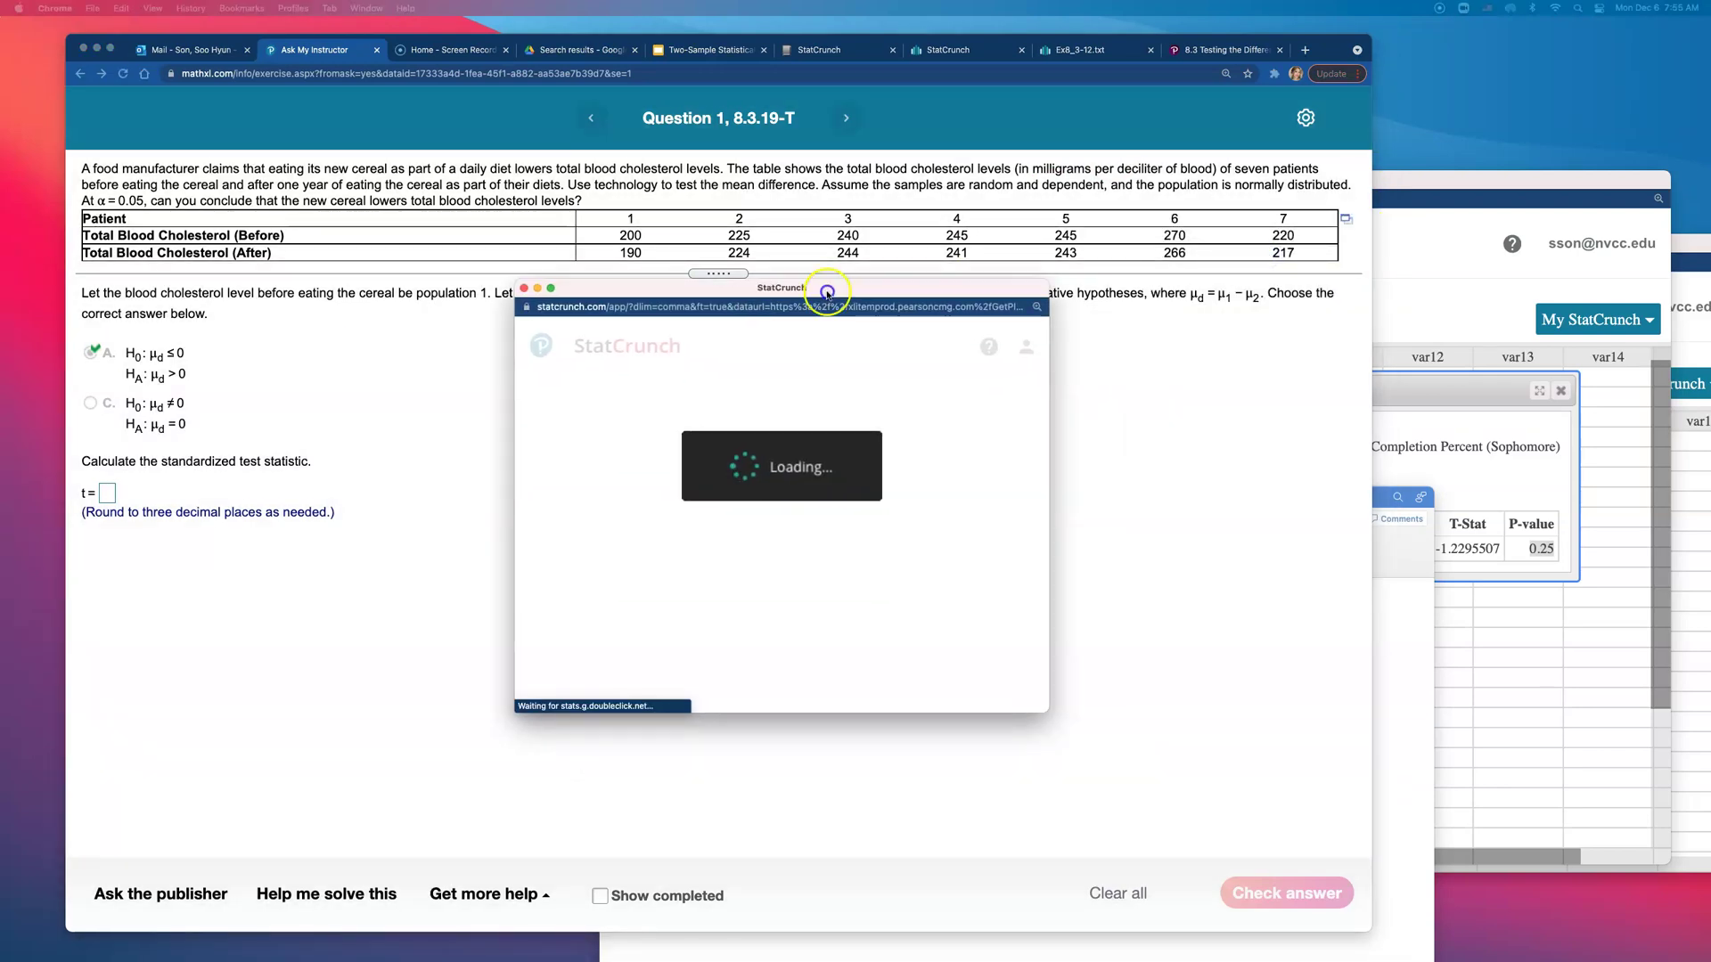
left_click_drag(999, 475, 1318, 475)
left_click_drag(1023, 718, 1034, 878)
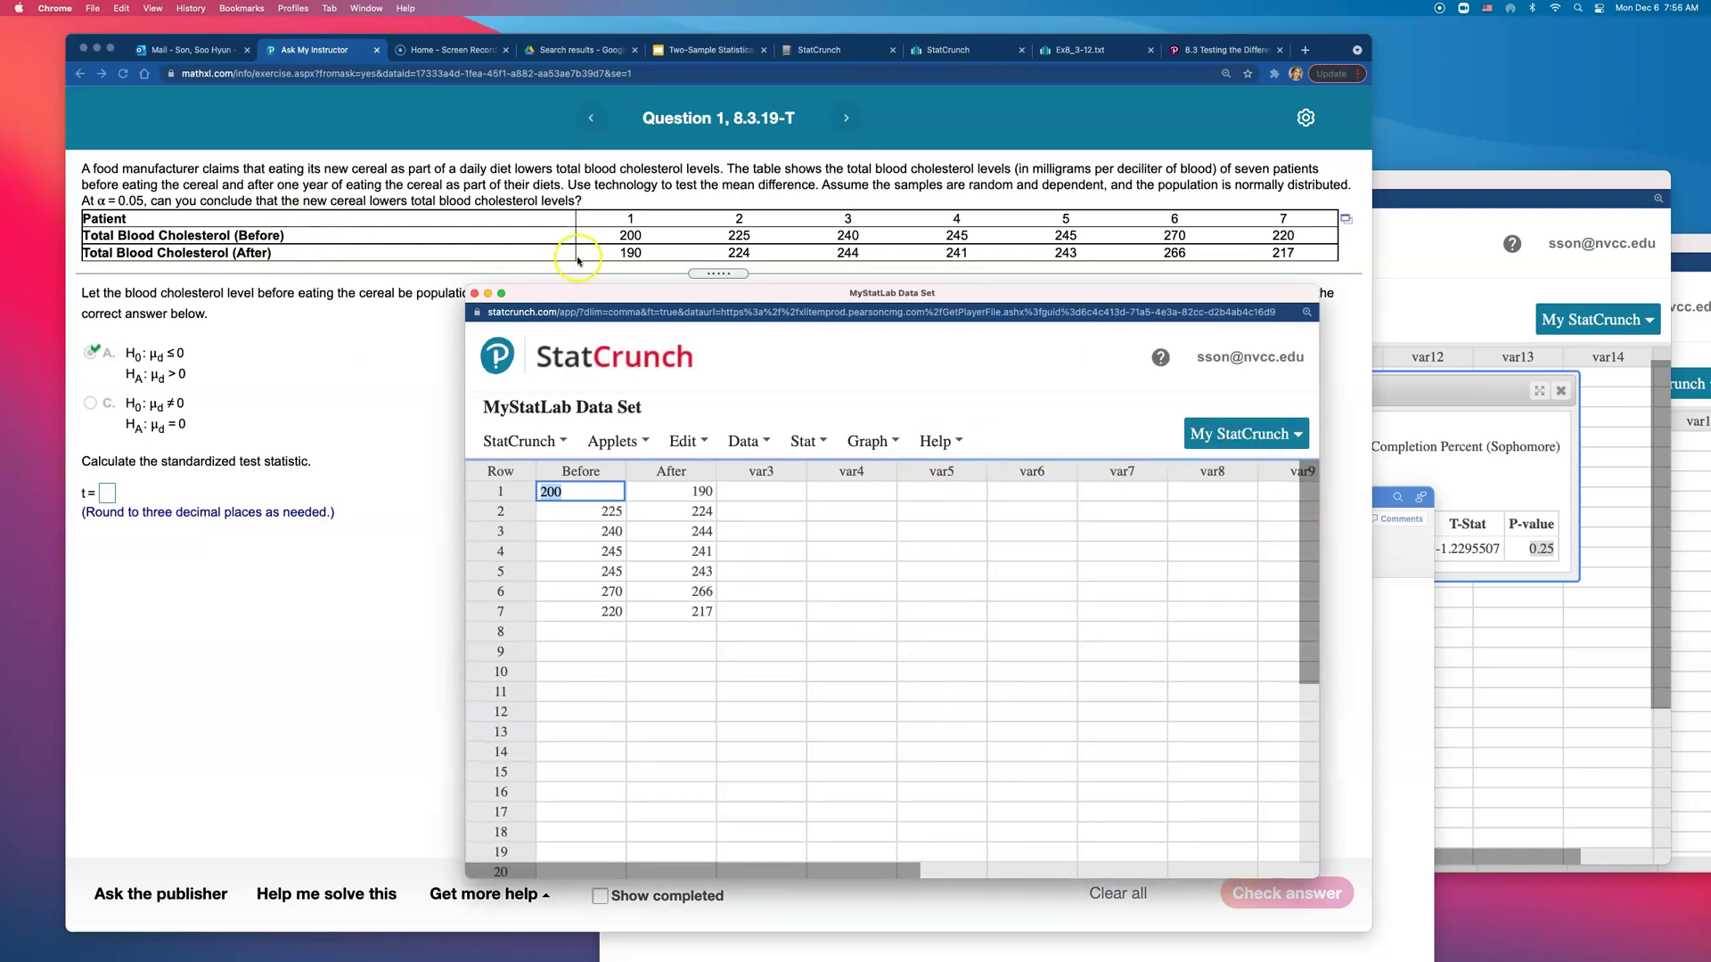
left_click(626, 260)
left_click(634, 227)
left_click(635, 241)
Step: Open the Paired T dialog via Stat > T Stats > Paired
left_click(797, 440)
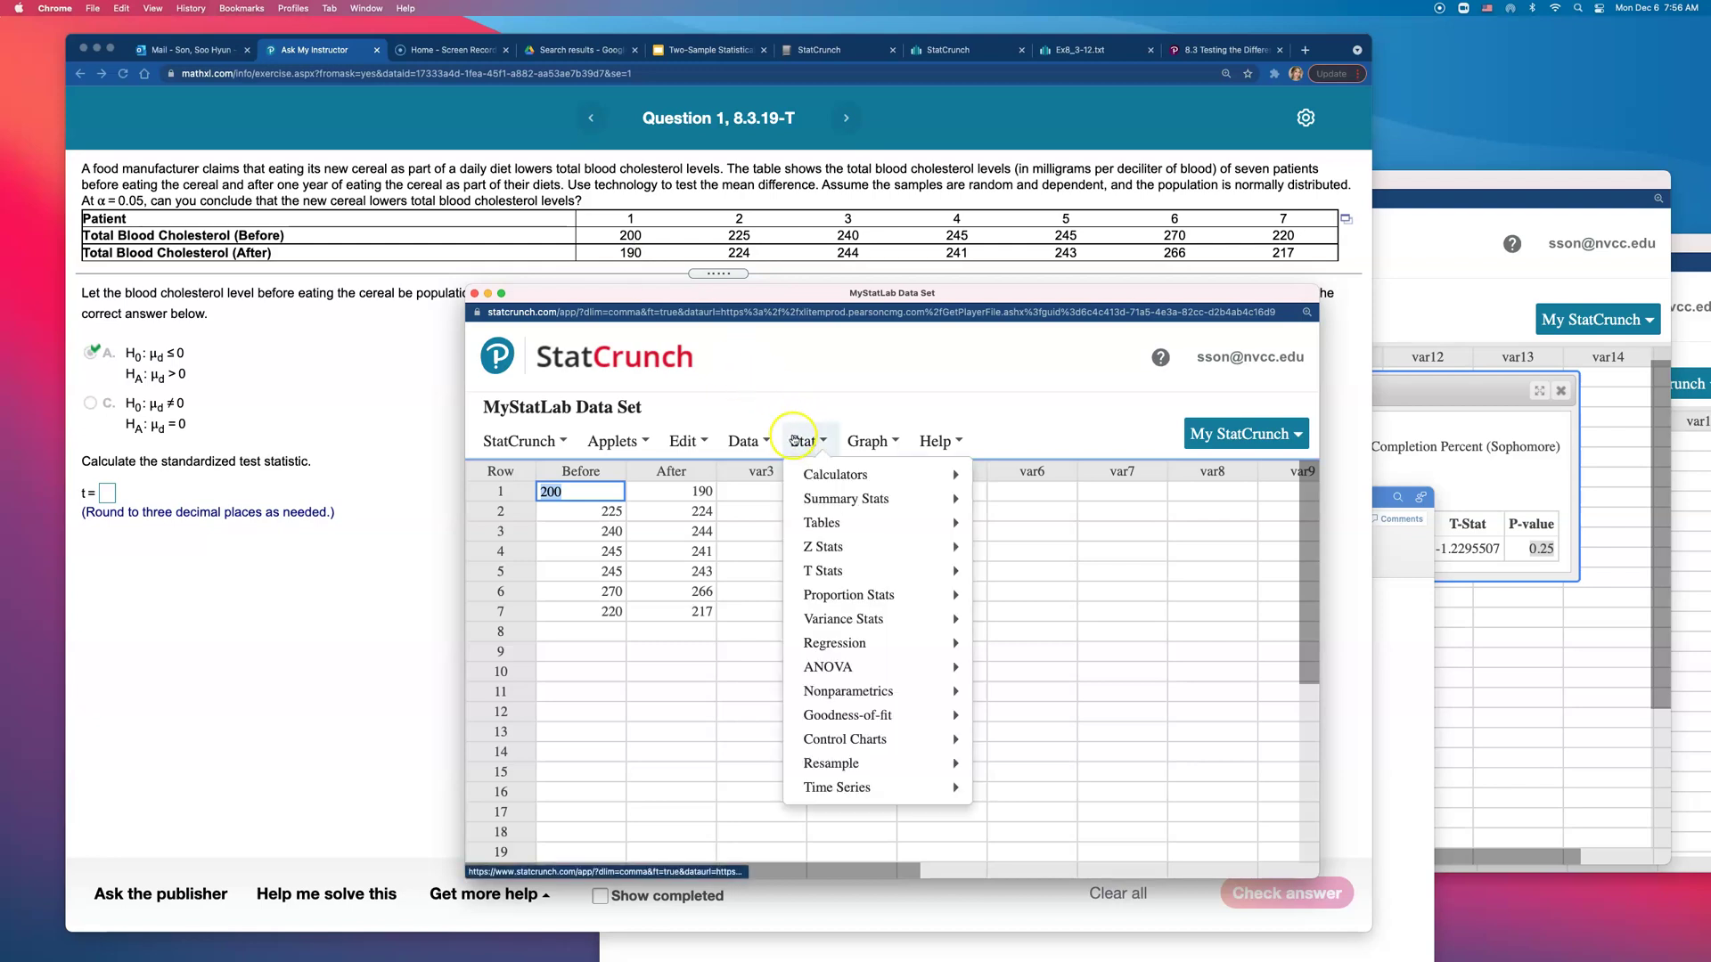
mouse_move(928, 567)
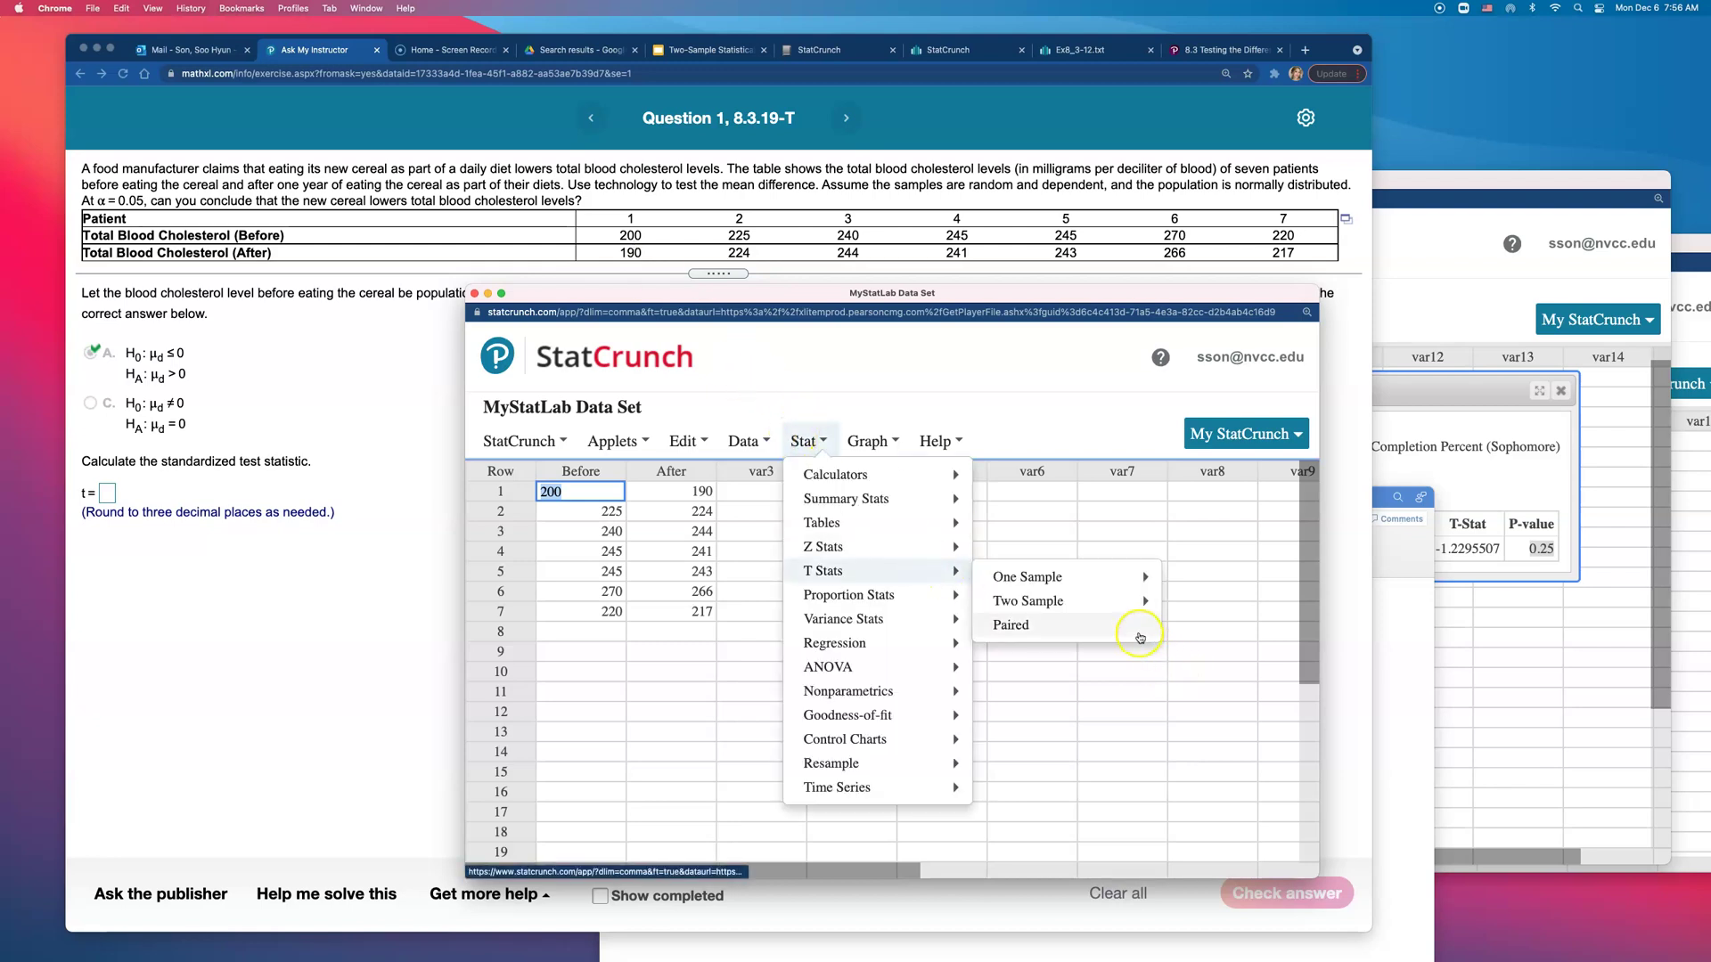
left_click(1139, 636)
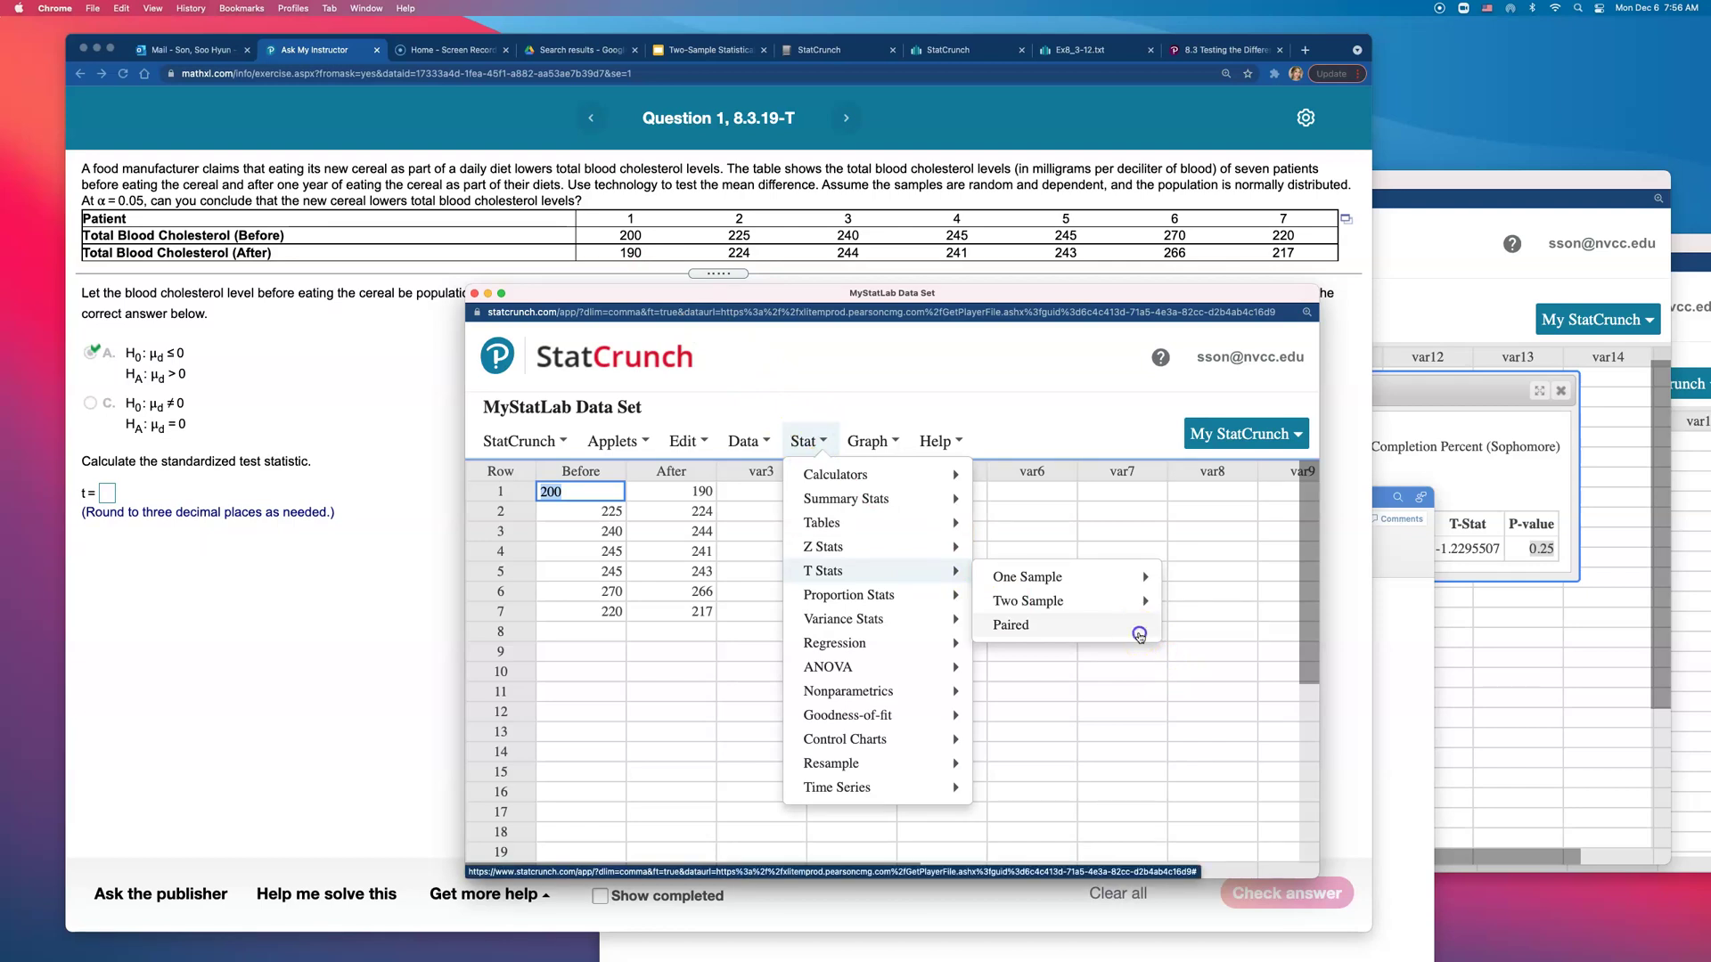
left_click(783, 411)
Step: Run the paired t-test with Before and After and HA: μD > 0, giving t = 1.8082463, P = 0.0603
left_click(784, 431)
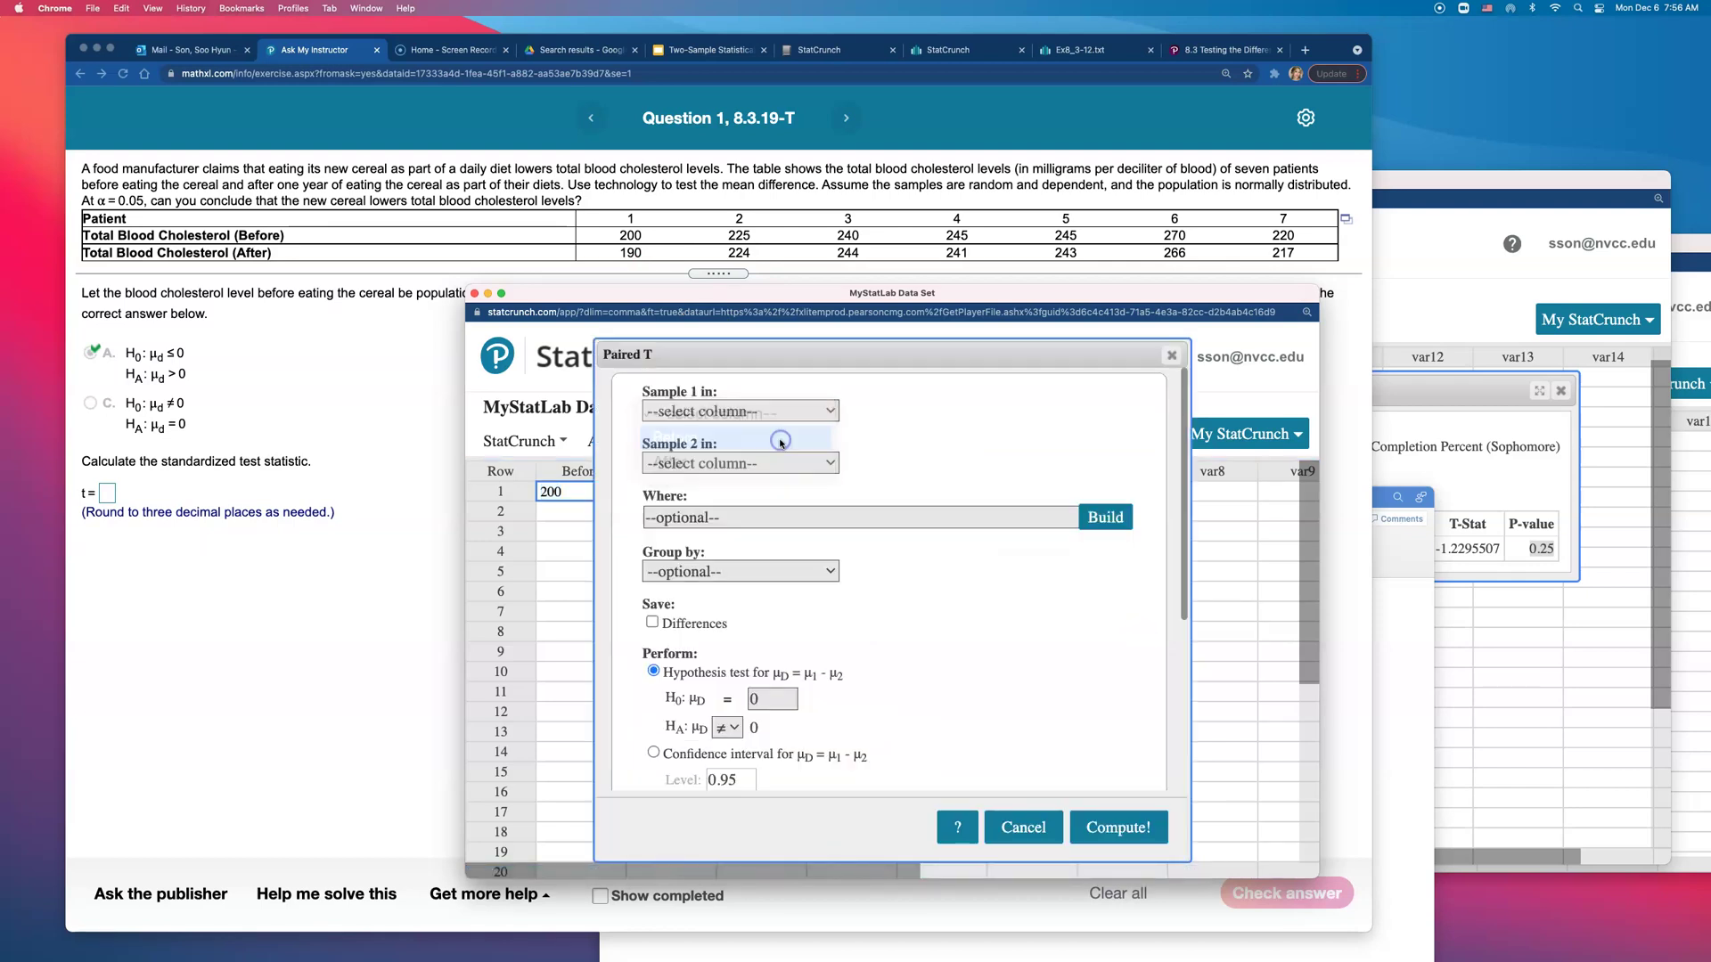
left_click(785, 465)
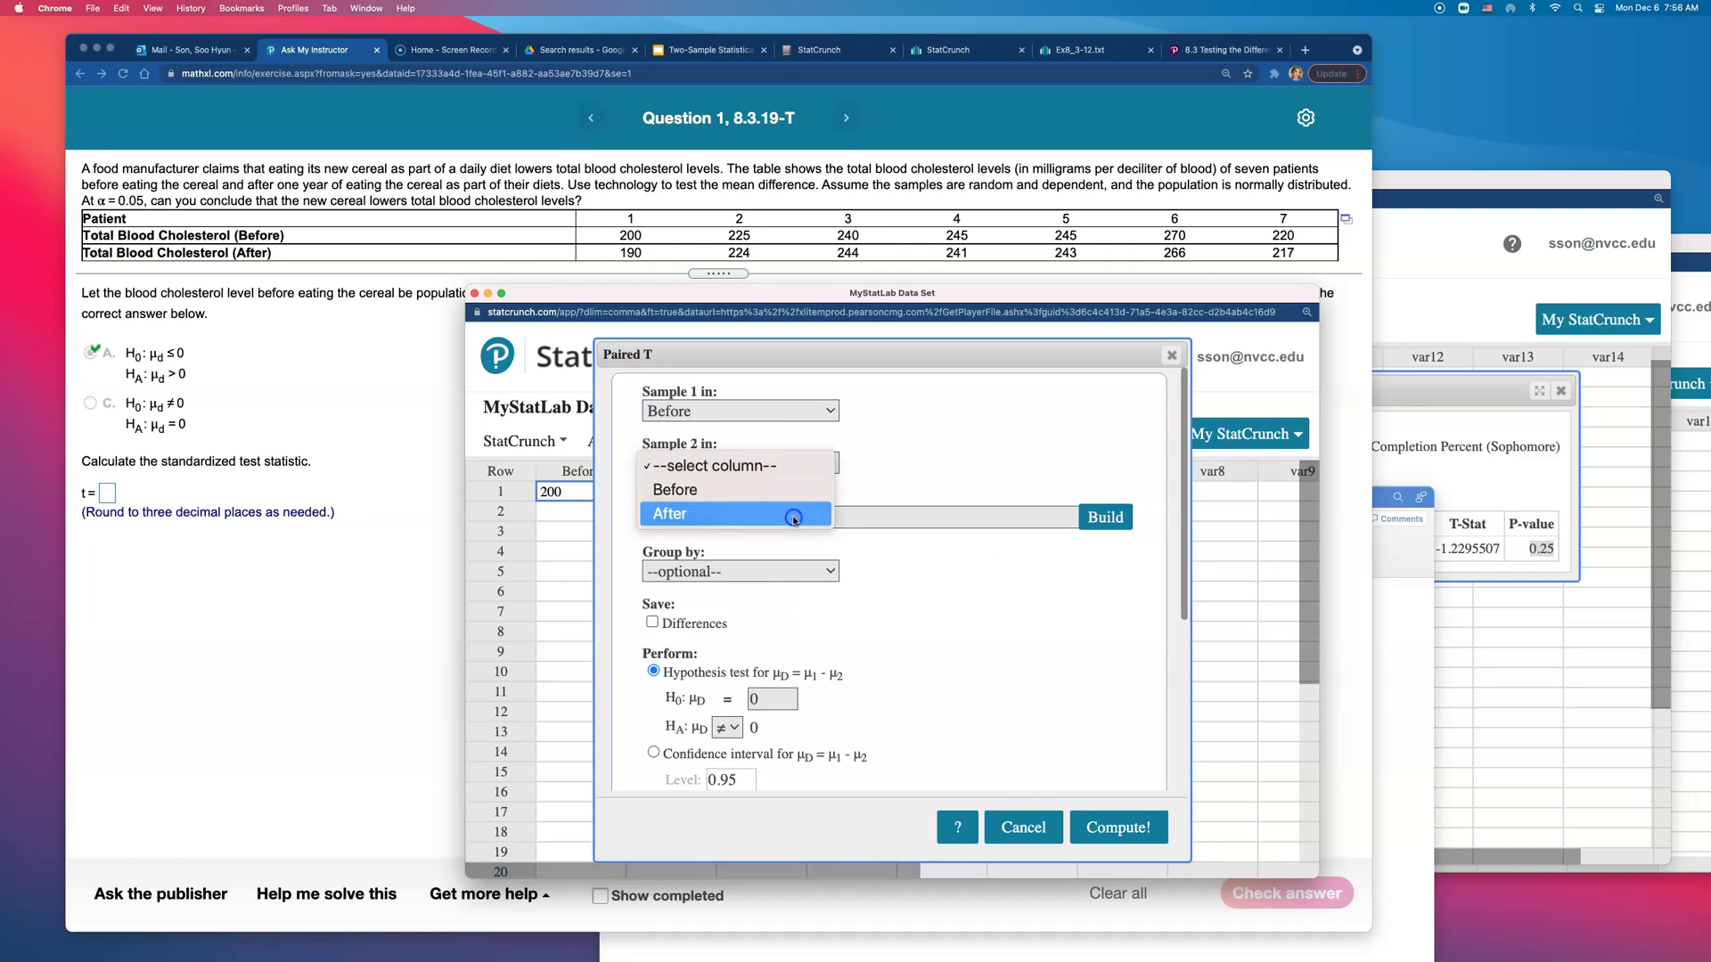
left_click(794, 519)
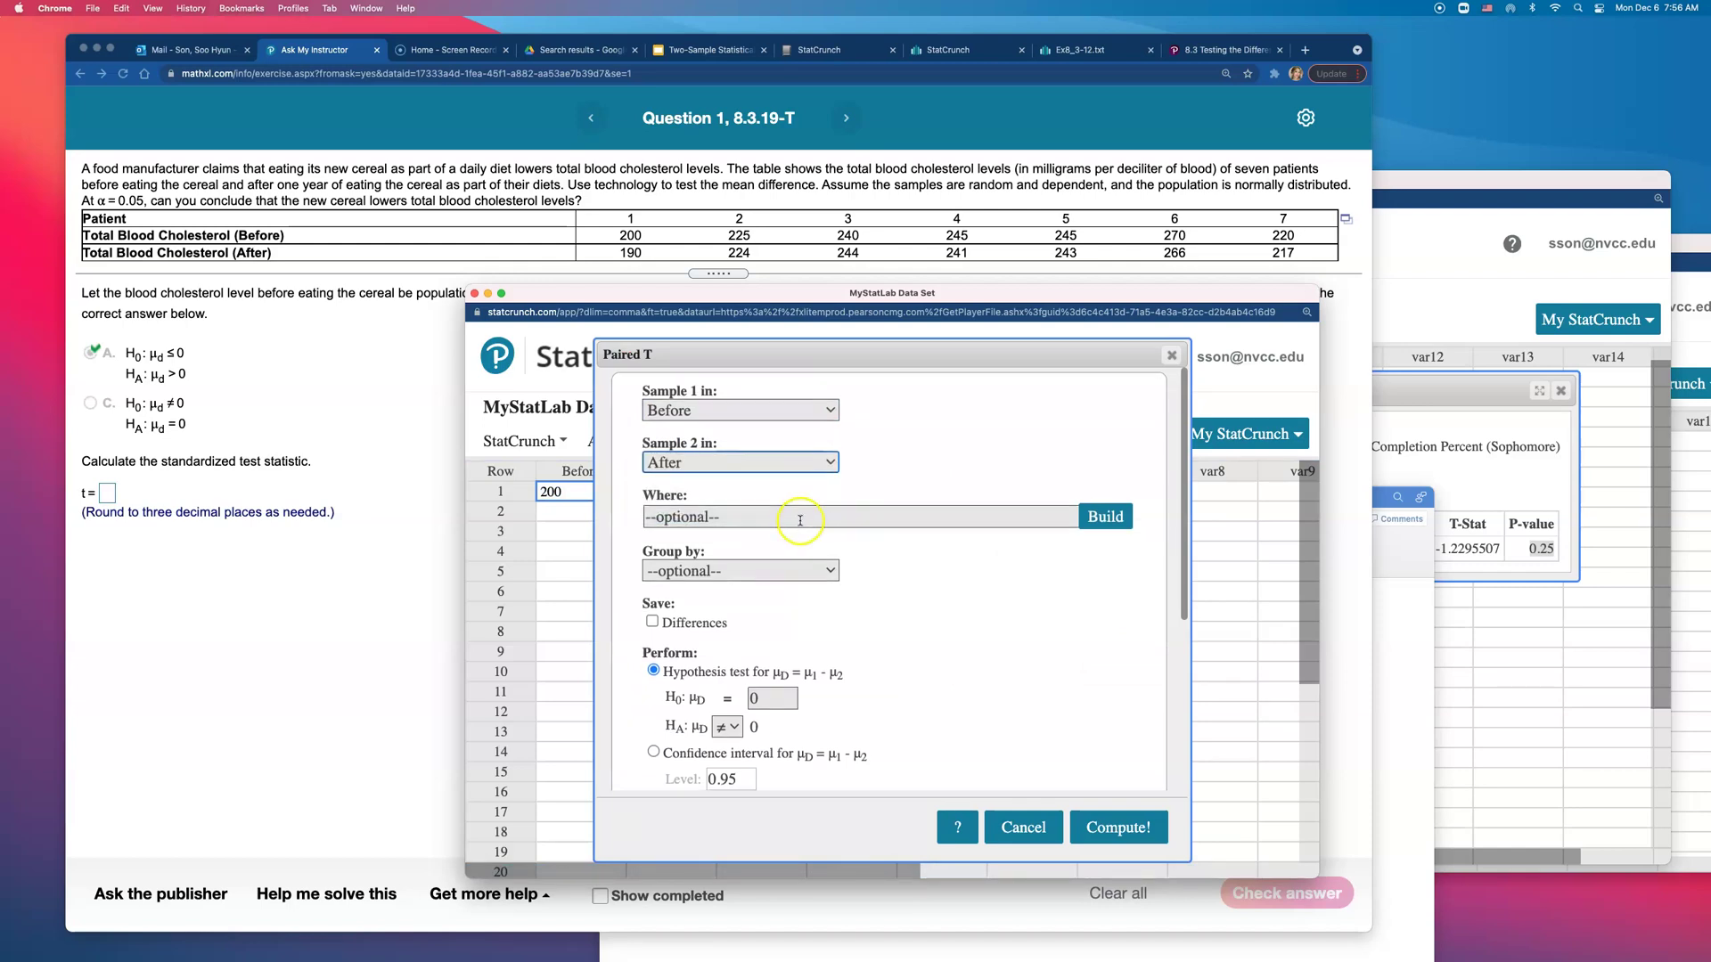
scroll(767, 570, "down", 2)
left_click(723, 626)
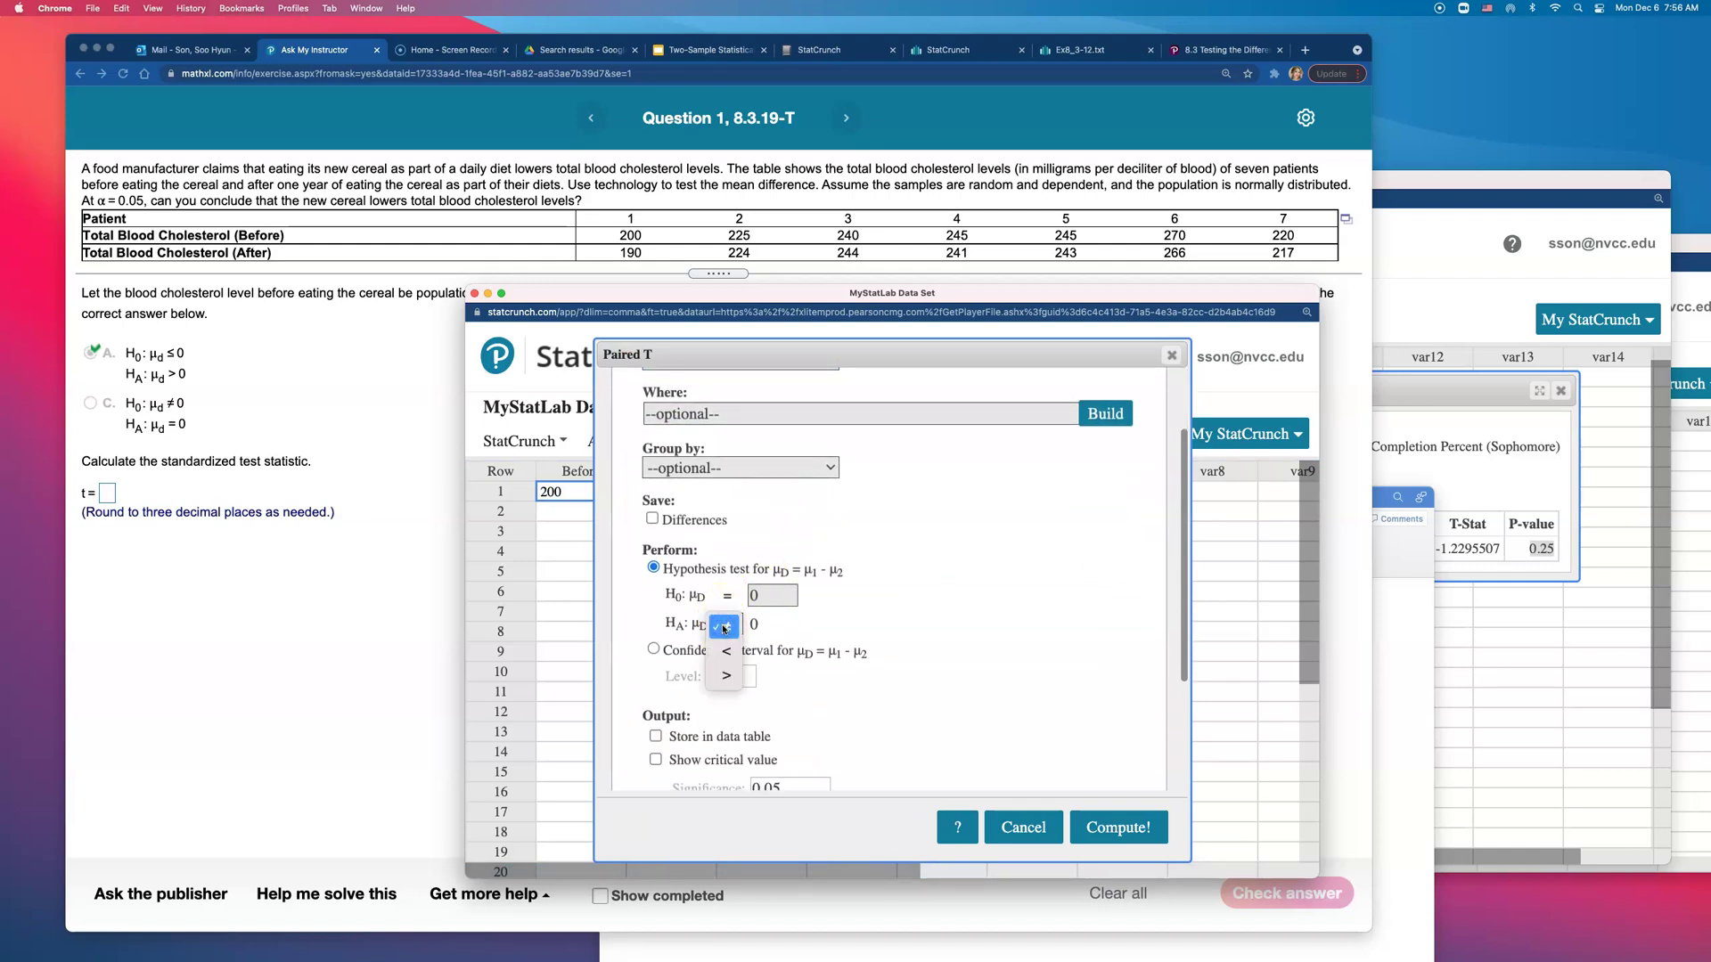
left_click(726, 676)
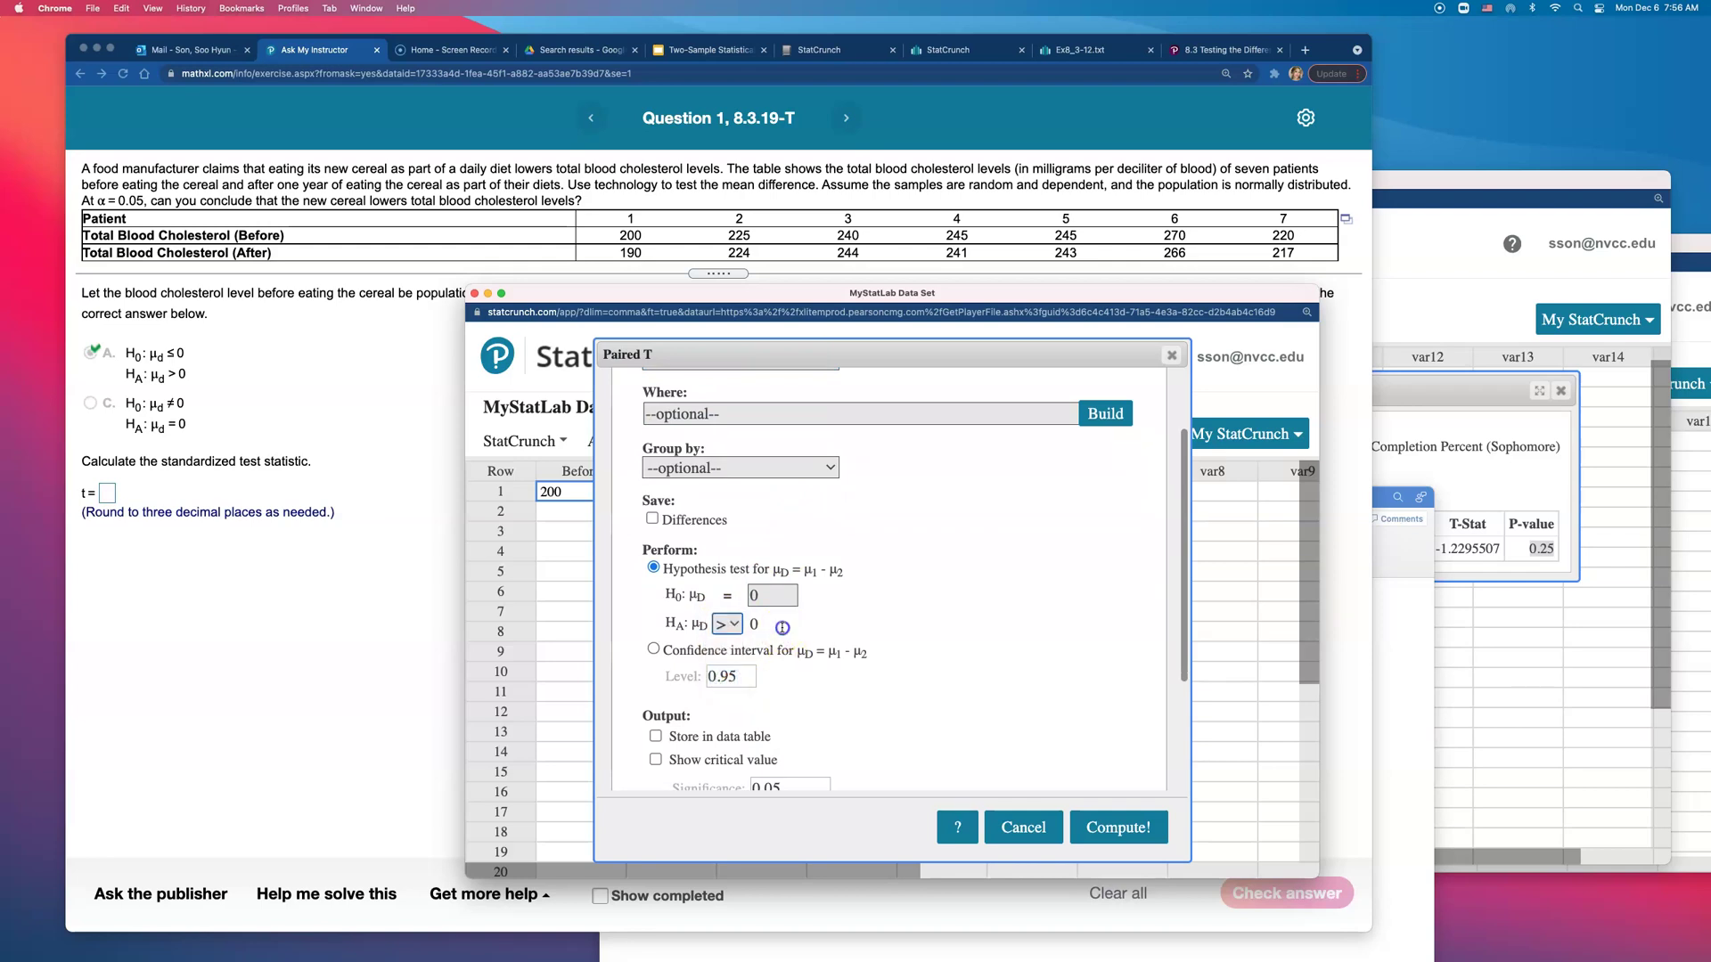
left_click(697, 635)
left_click(699, 609)
scroll(894, 621, "up", 2)
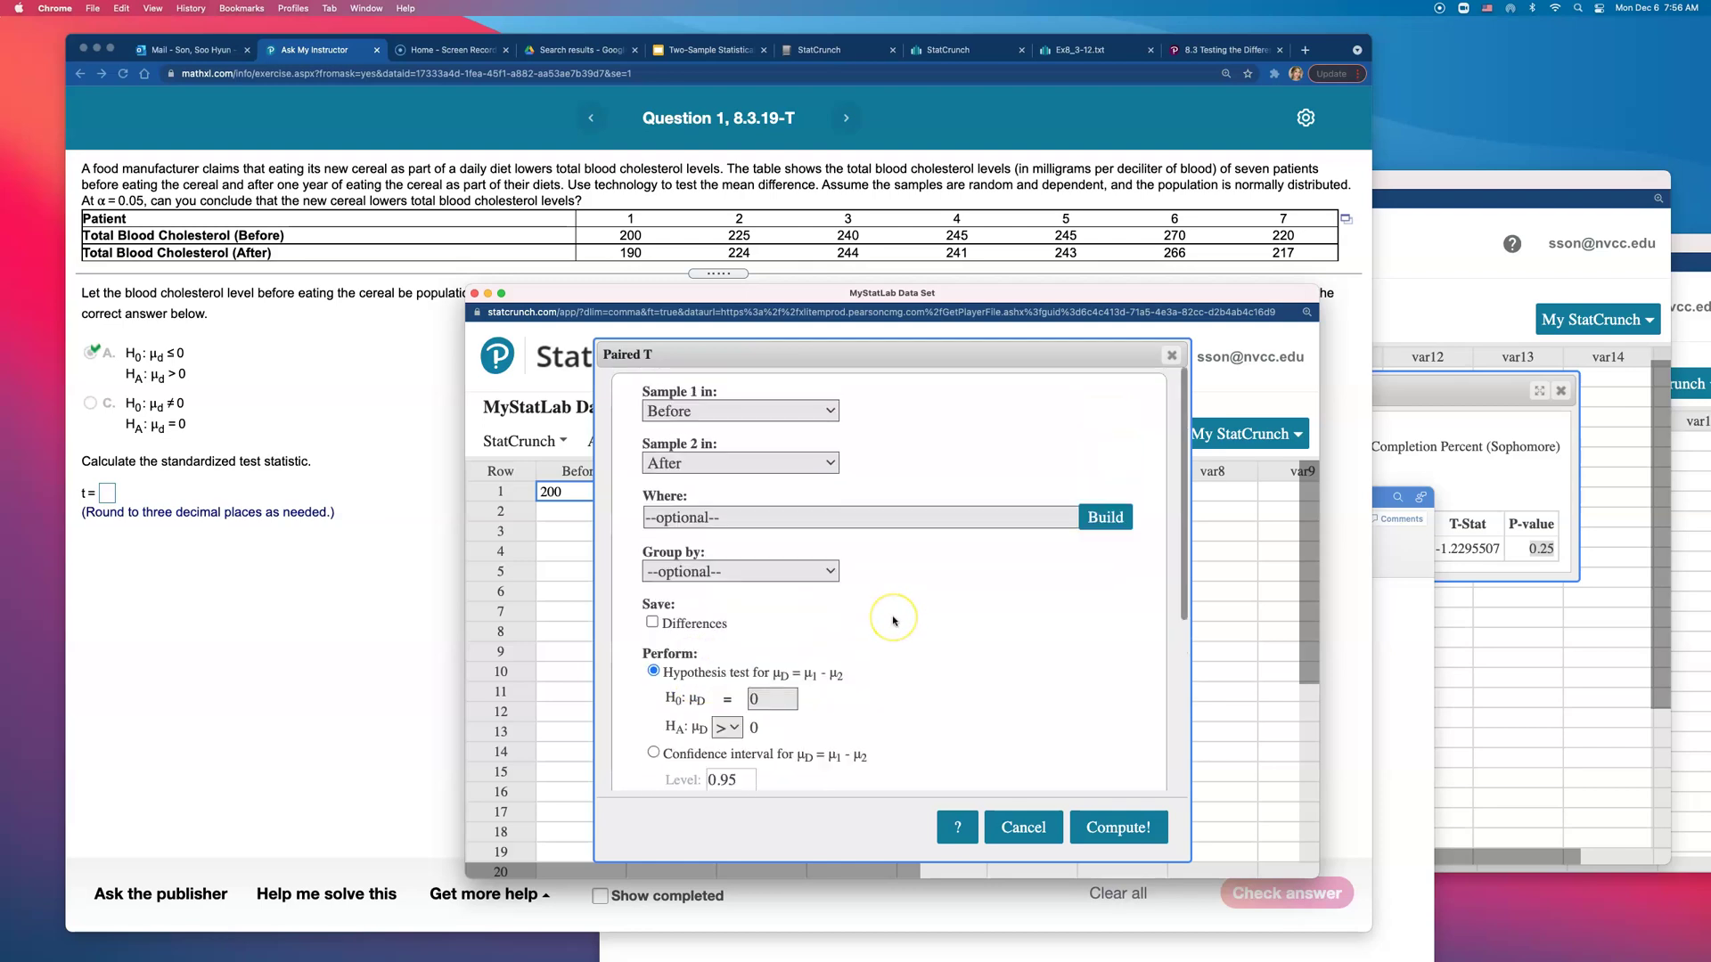
left_click(1115, 825)
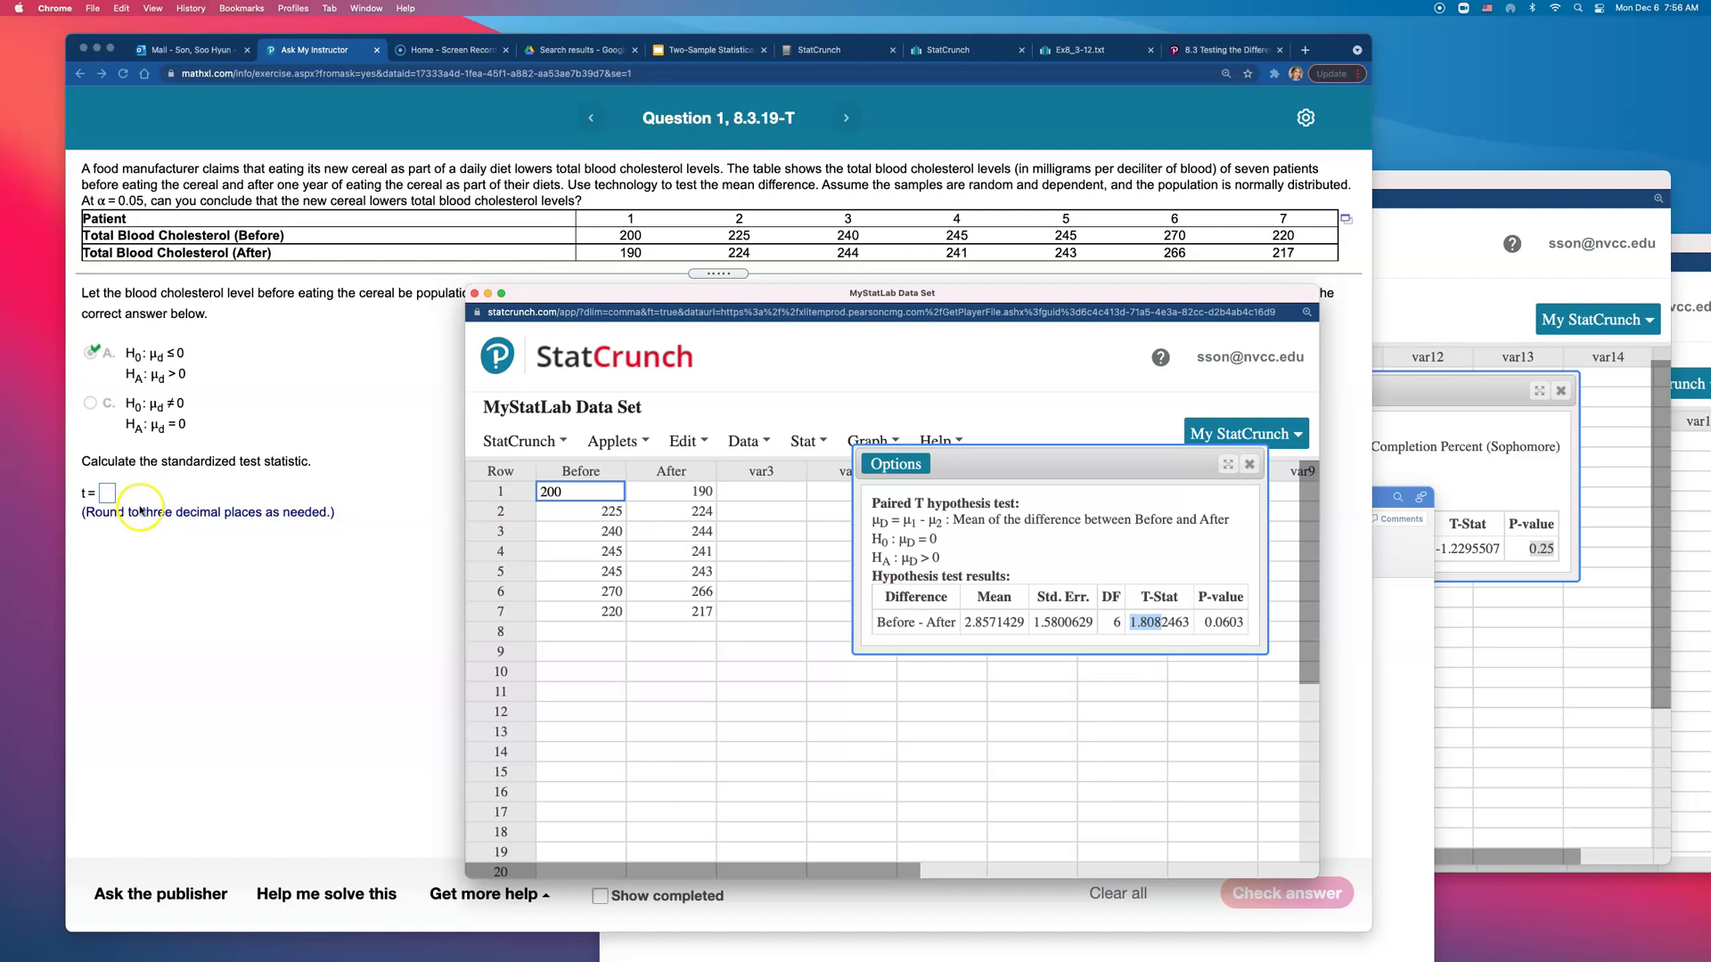
Step: Enter 1.808 as the test statistic t and get it accepted
left_click(110, 494)
type("1.808")
key("Return")
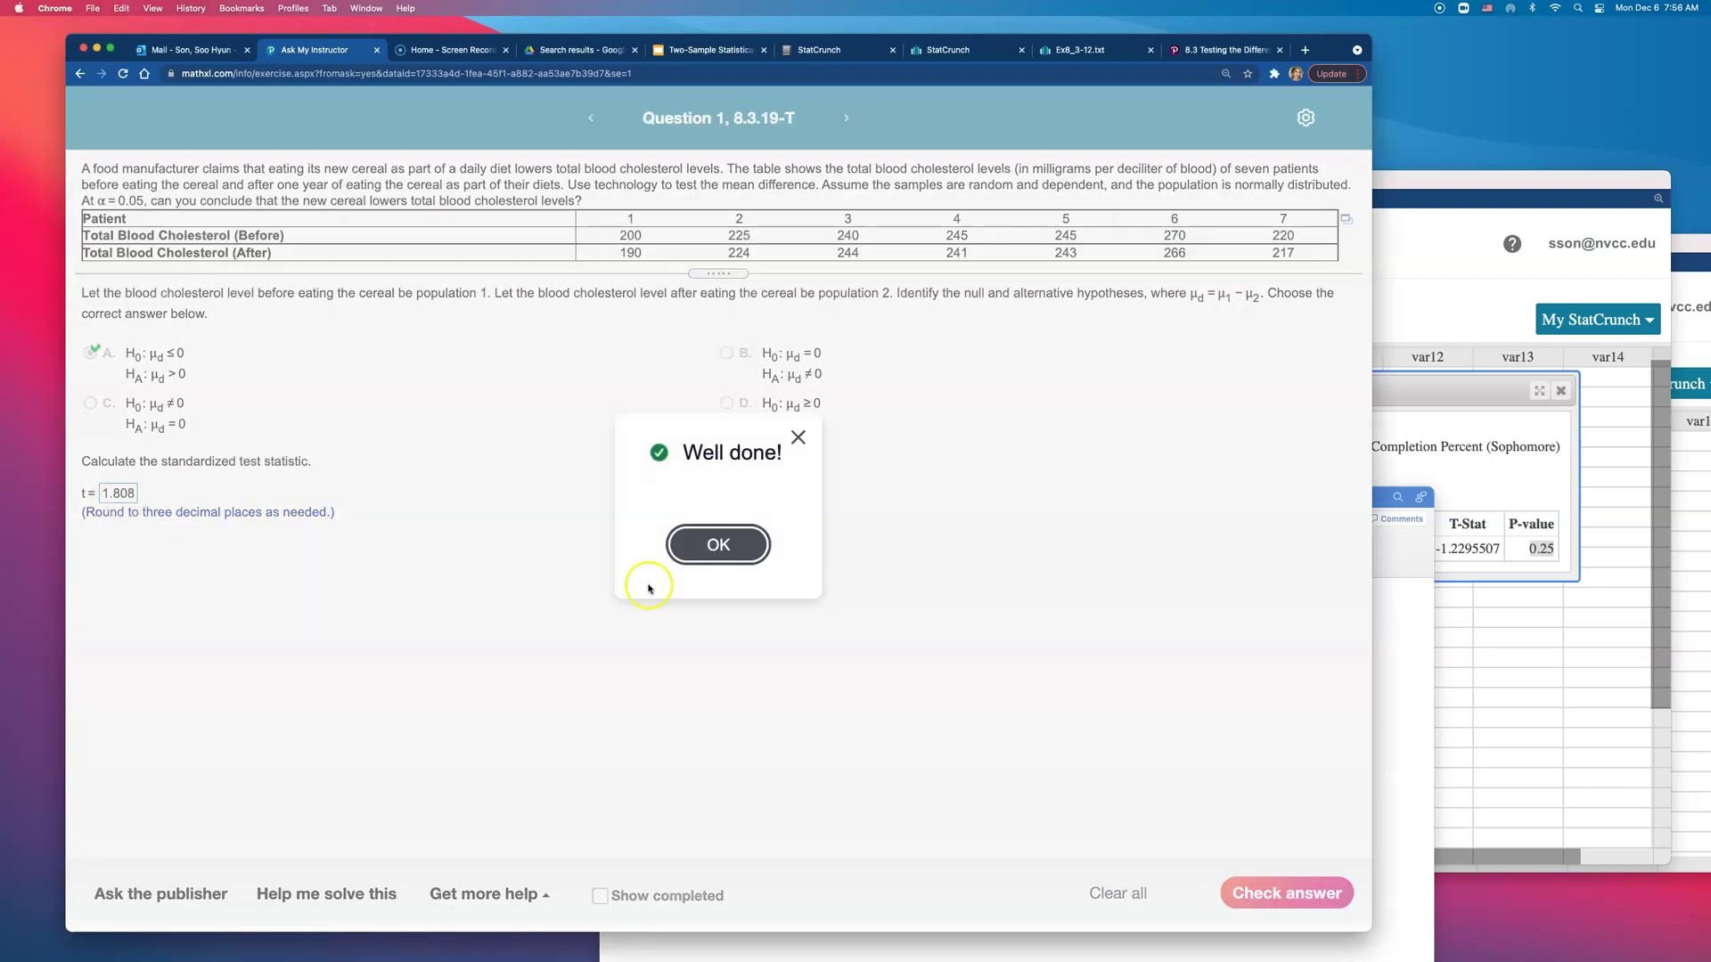
left_click(717, 545)
left_click(1473, 492)
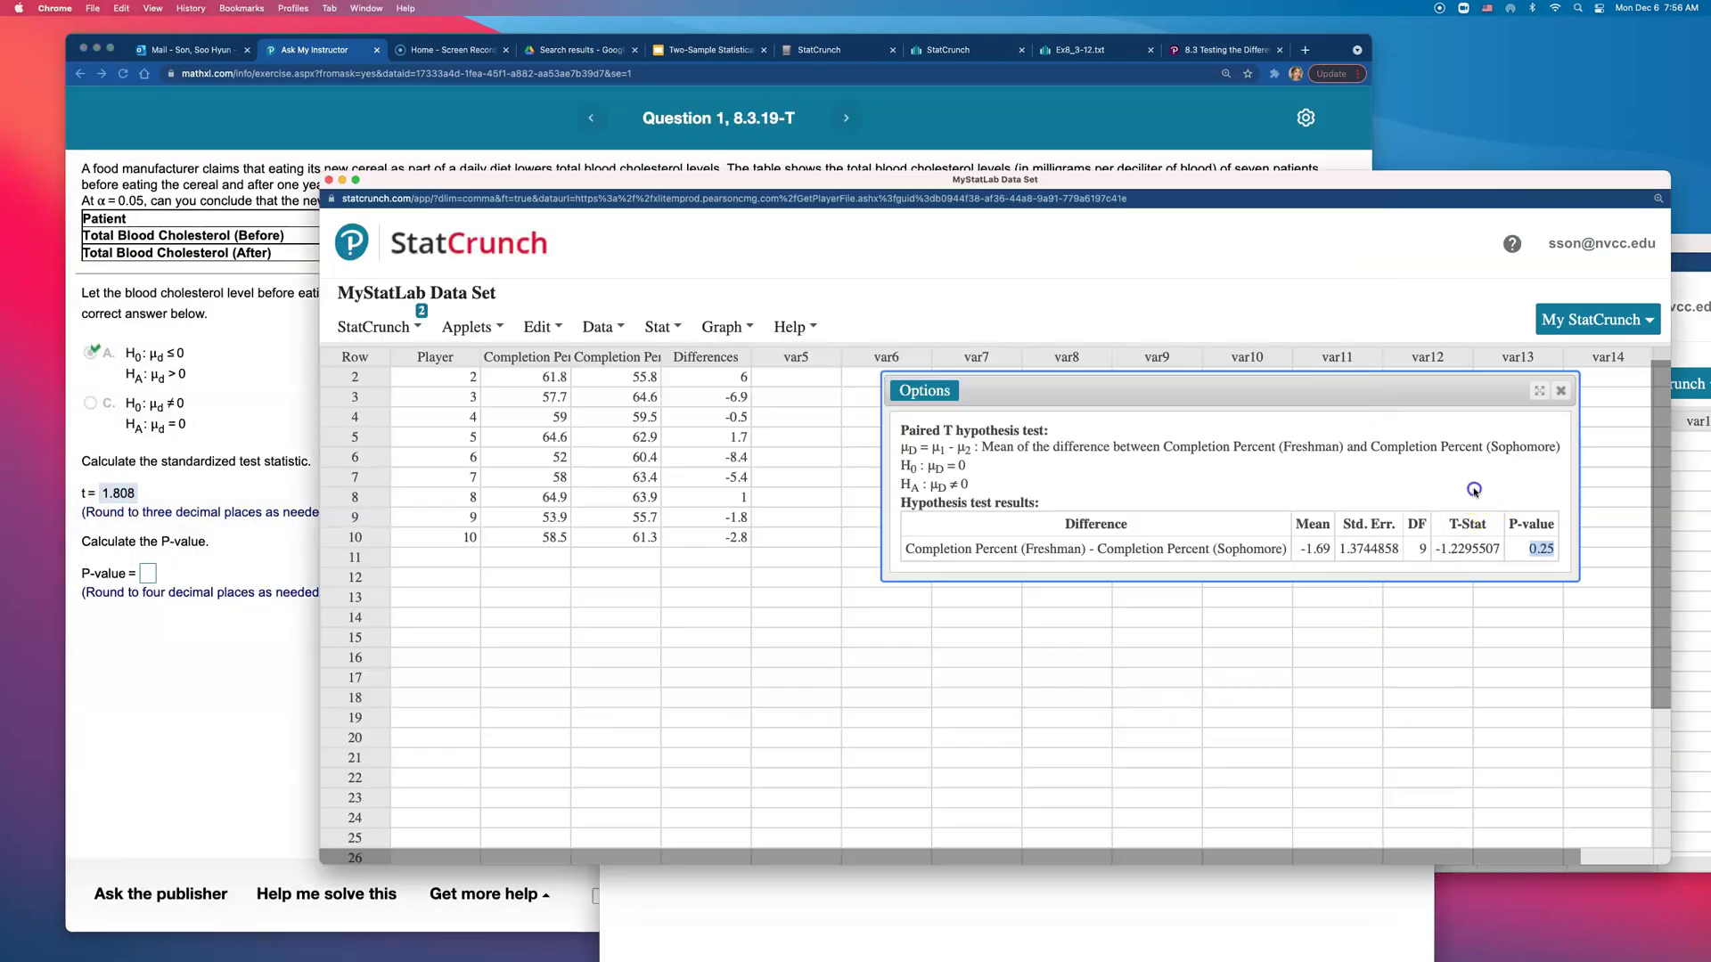
Step: Hide the StatCrunch data window and close the Word notes without saving
left_click(342, 179)
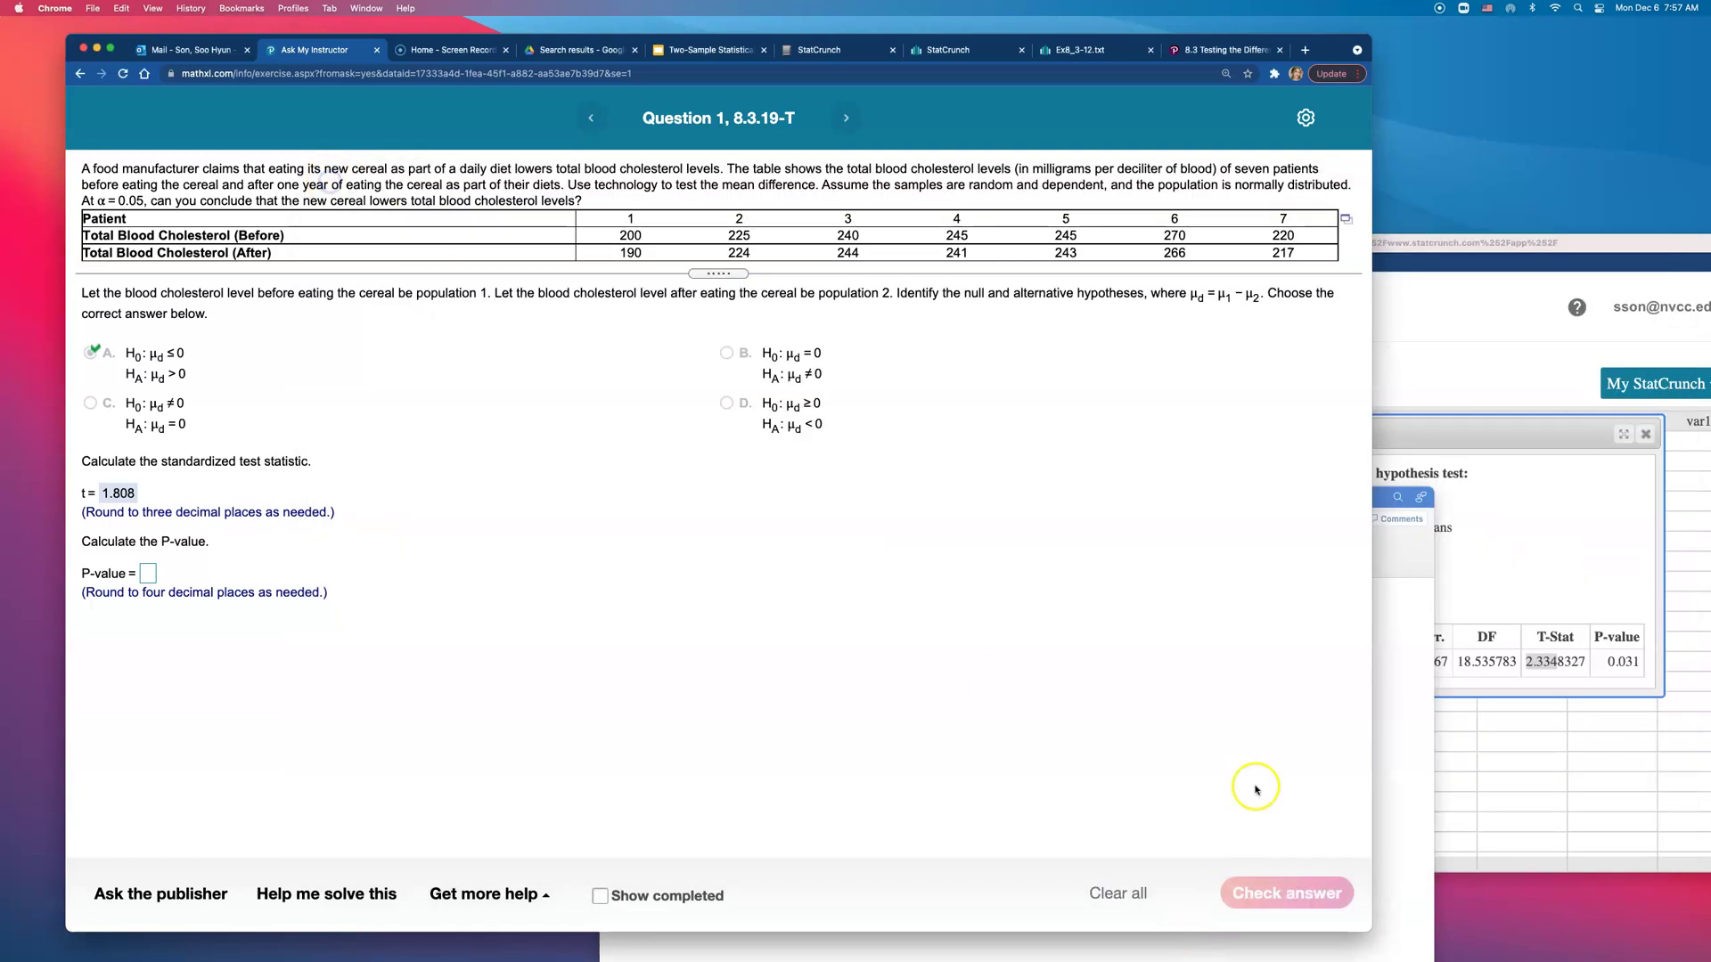
left_click(1425, 706)
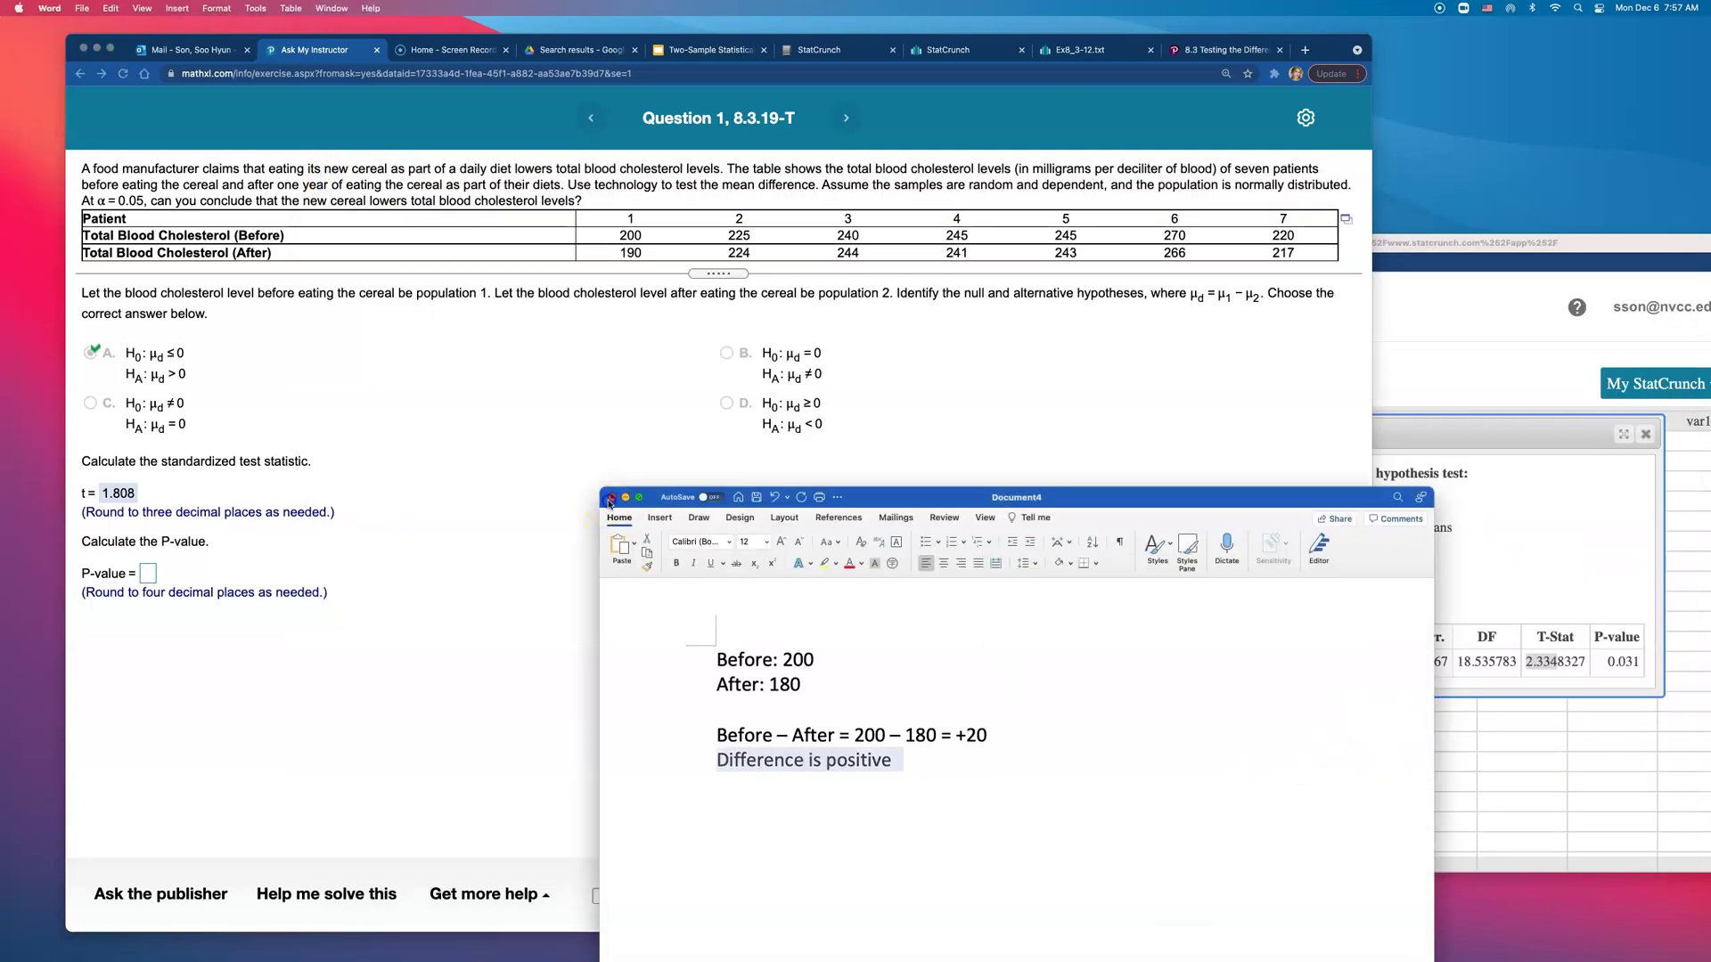
left_click(612, 498)
left_click(1055, 914)
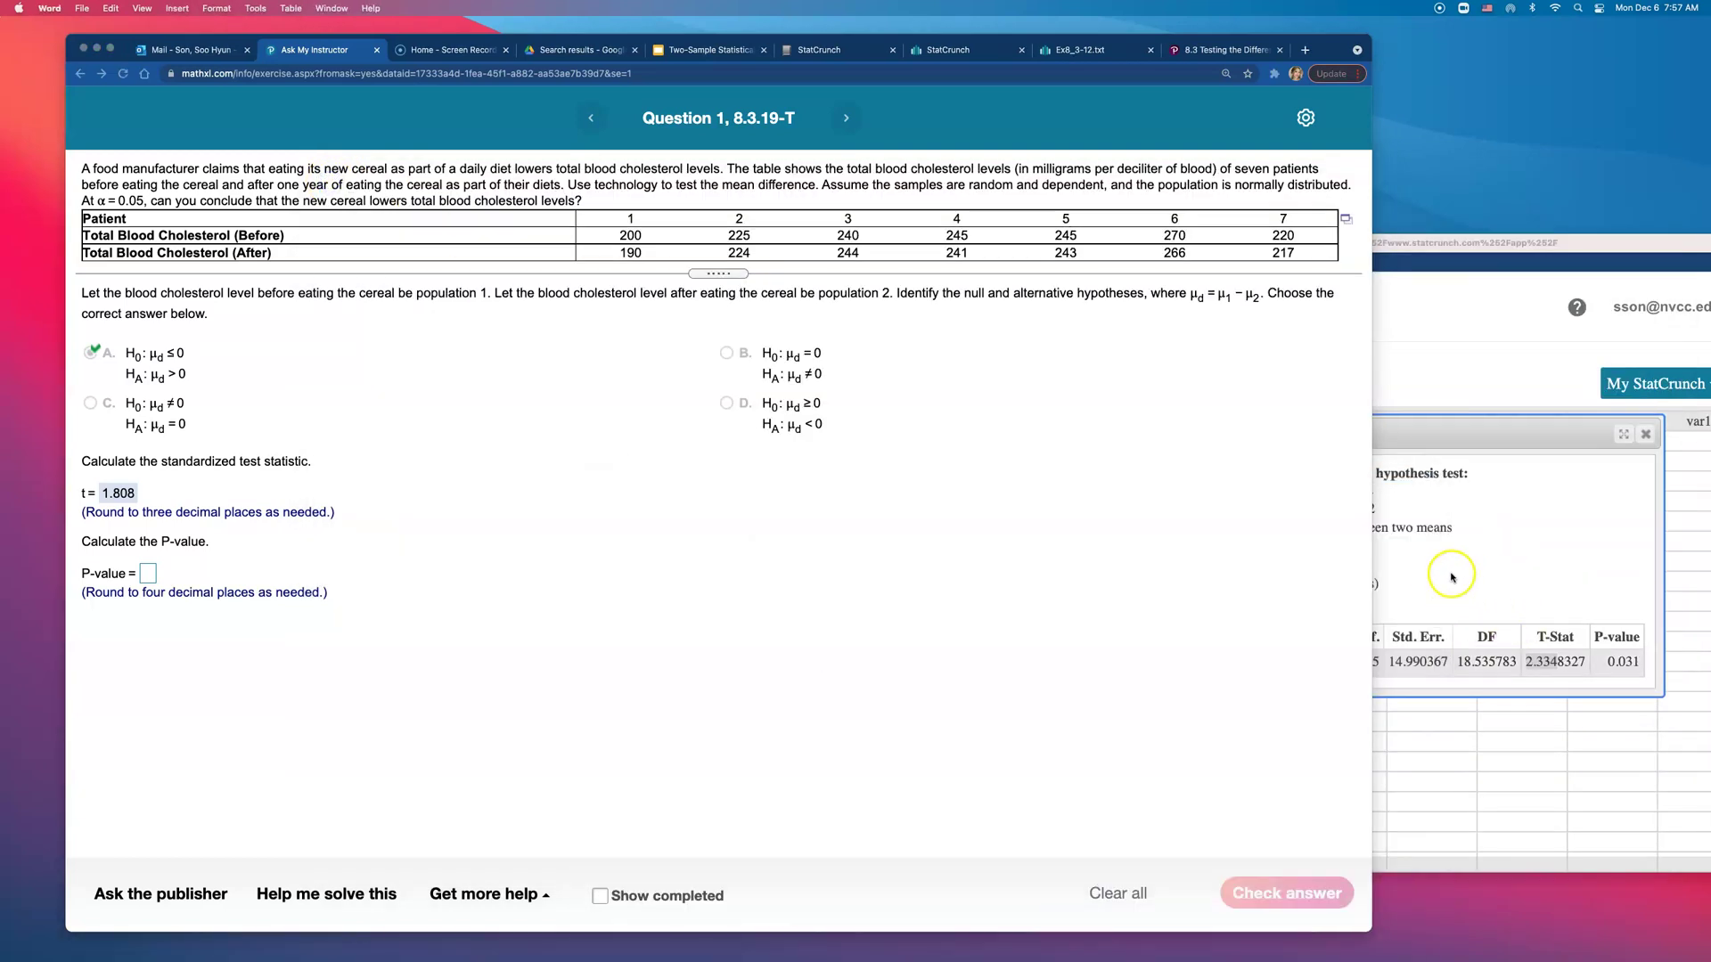
Step: Close the two-sample results window, paste P-value 0.0603 into MathXL, and reload the question
left_click(1443, 580)
left_click(524, 266)
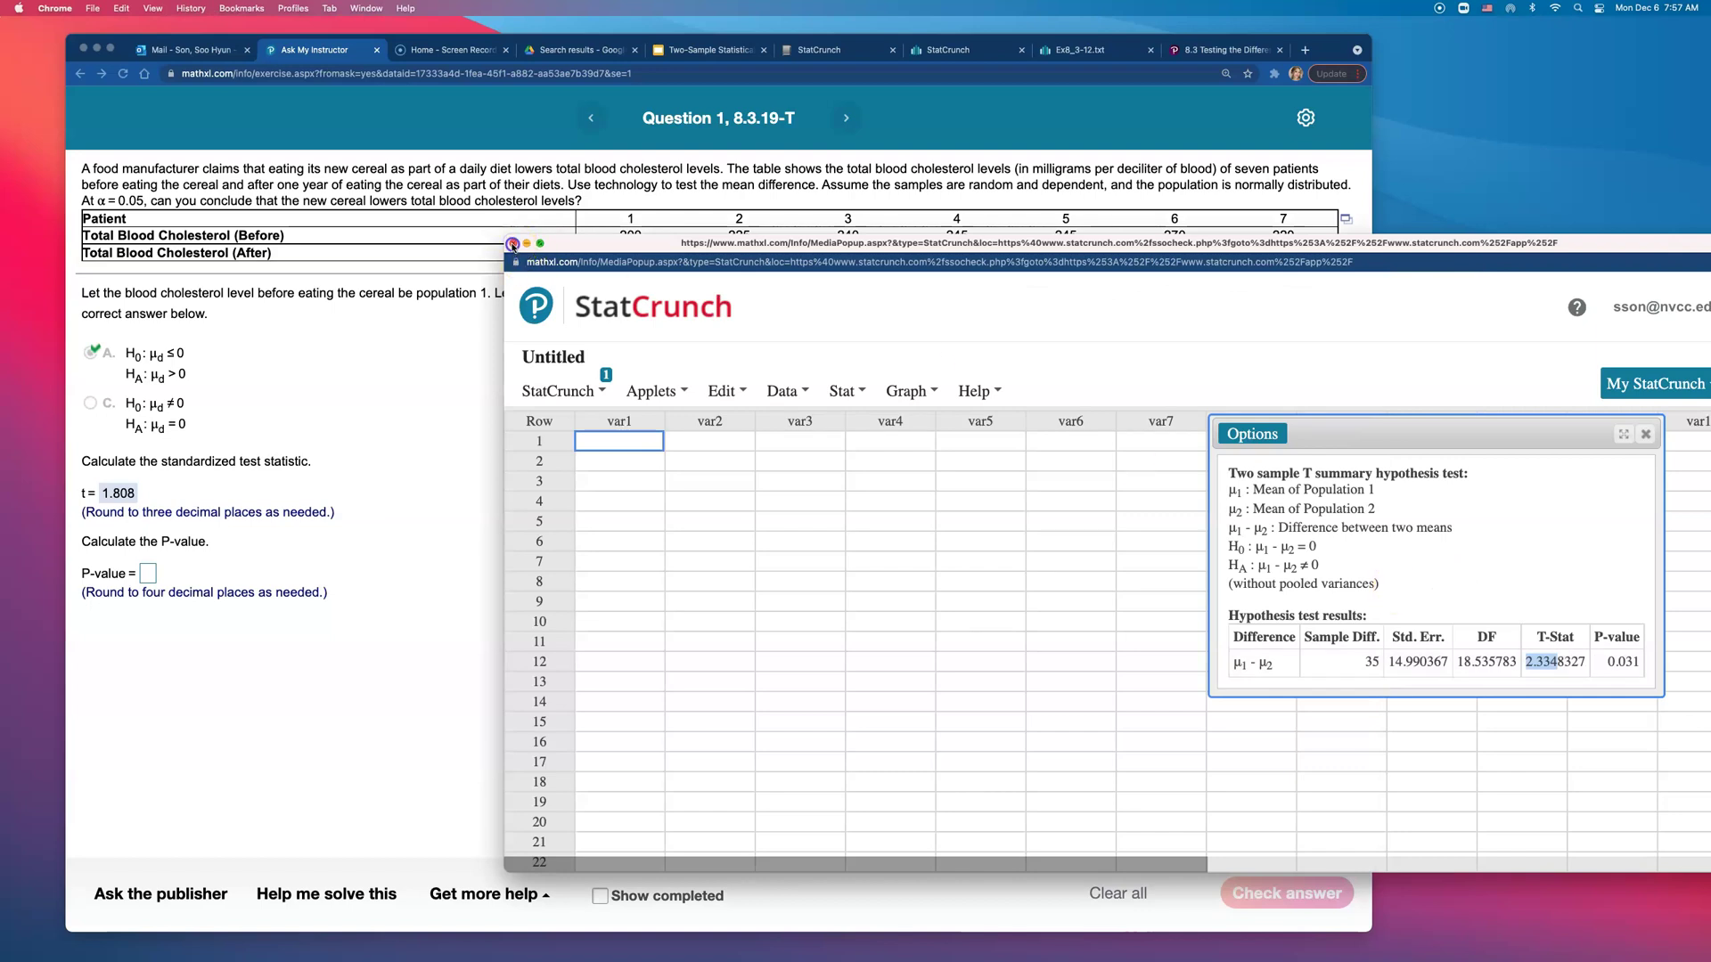
left_click(513, 244)
left_click_drag(1369, 428, 1105, 428)
left_click(1201, 581)
double_click(1205, 623)
key("super+c")
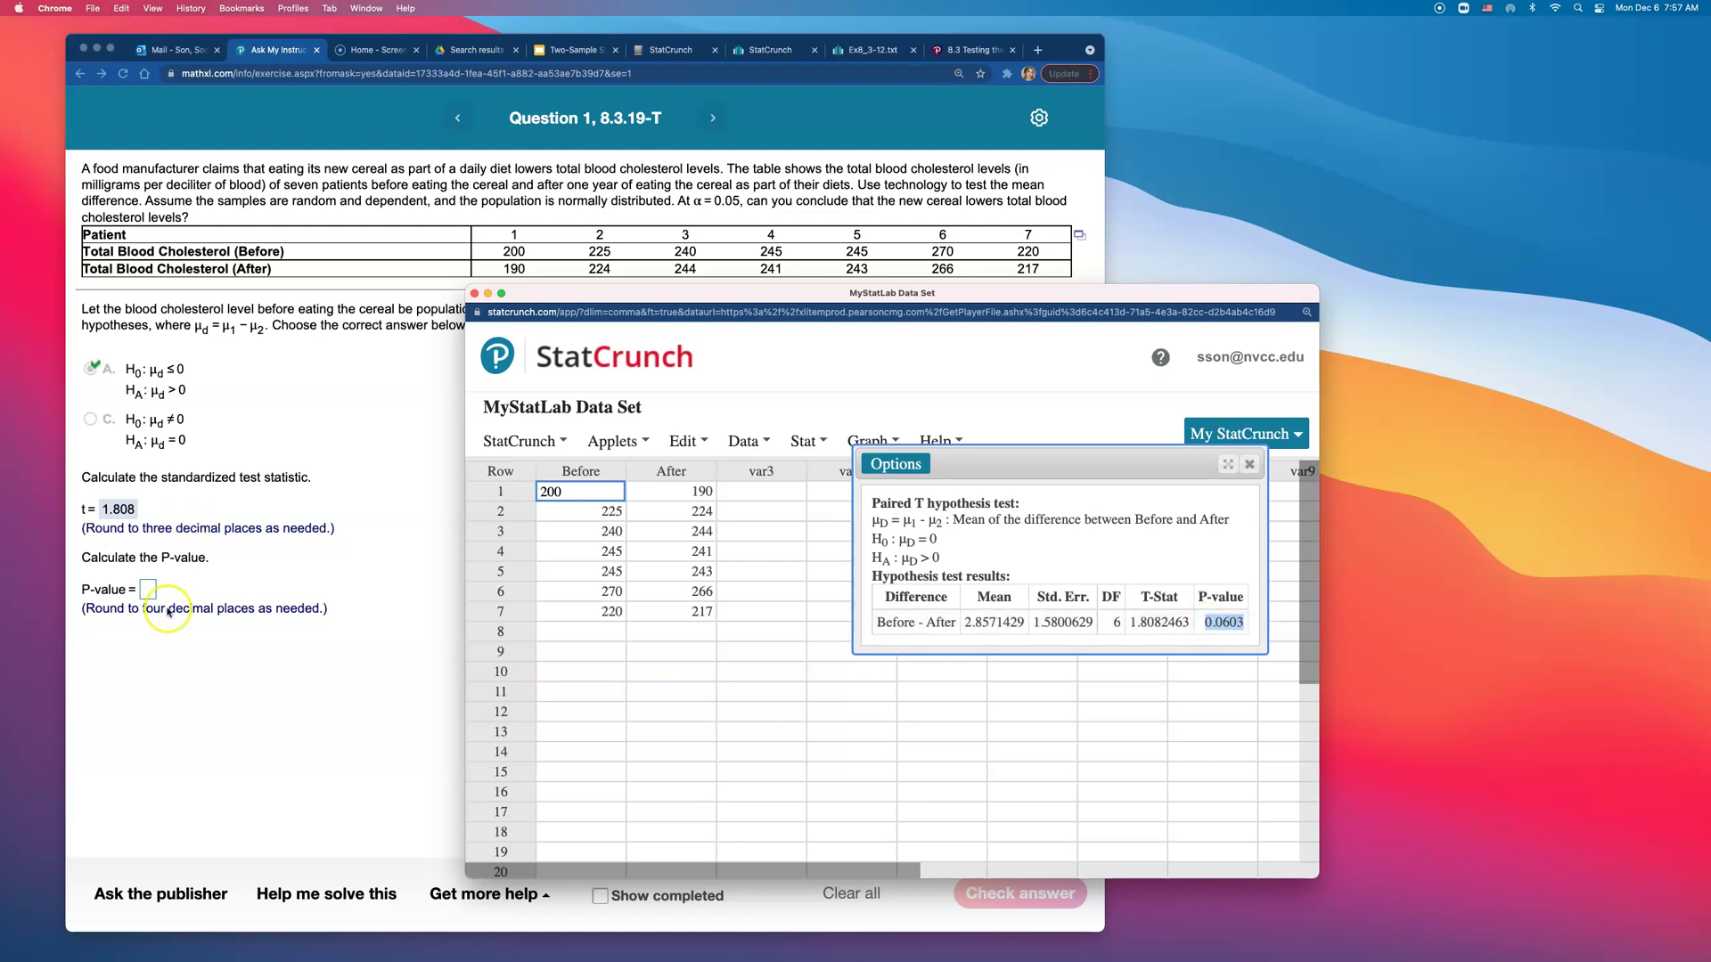
left_click(148, 589)
key("super+v")
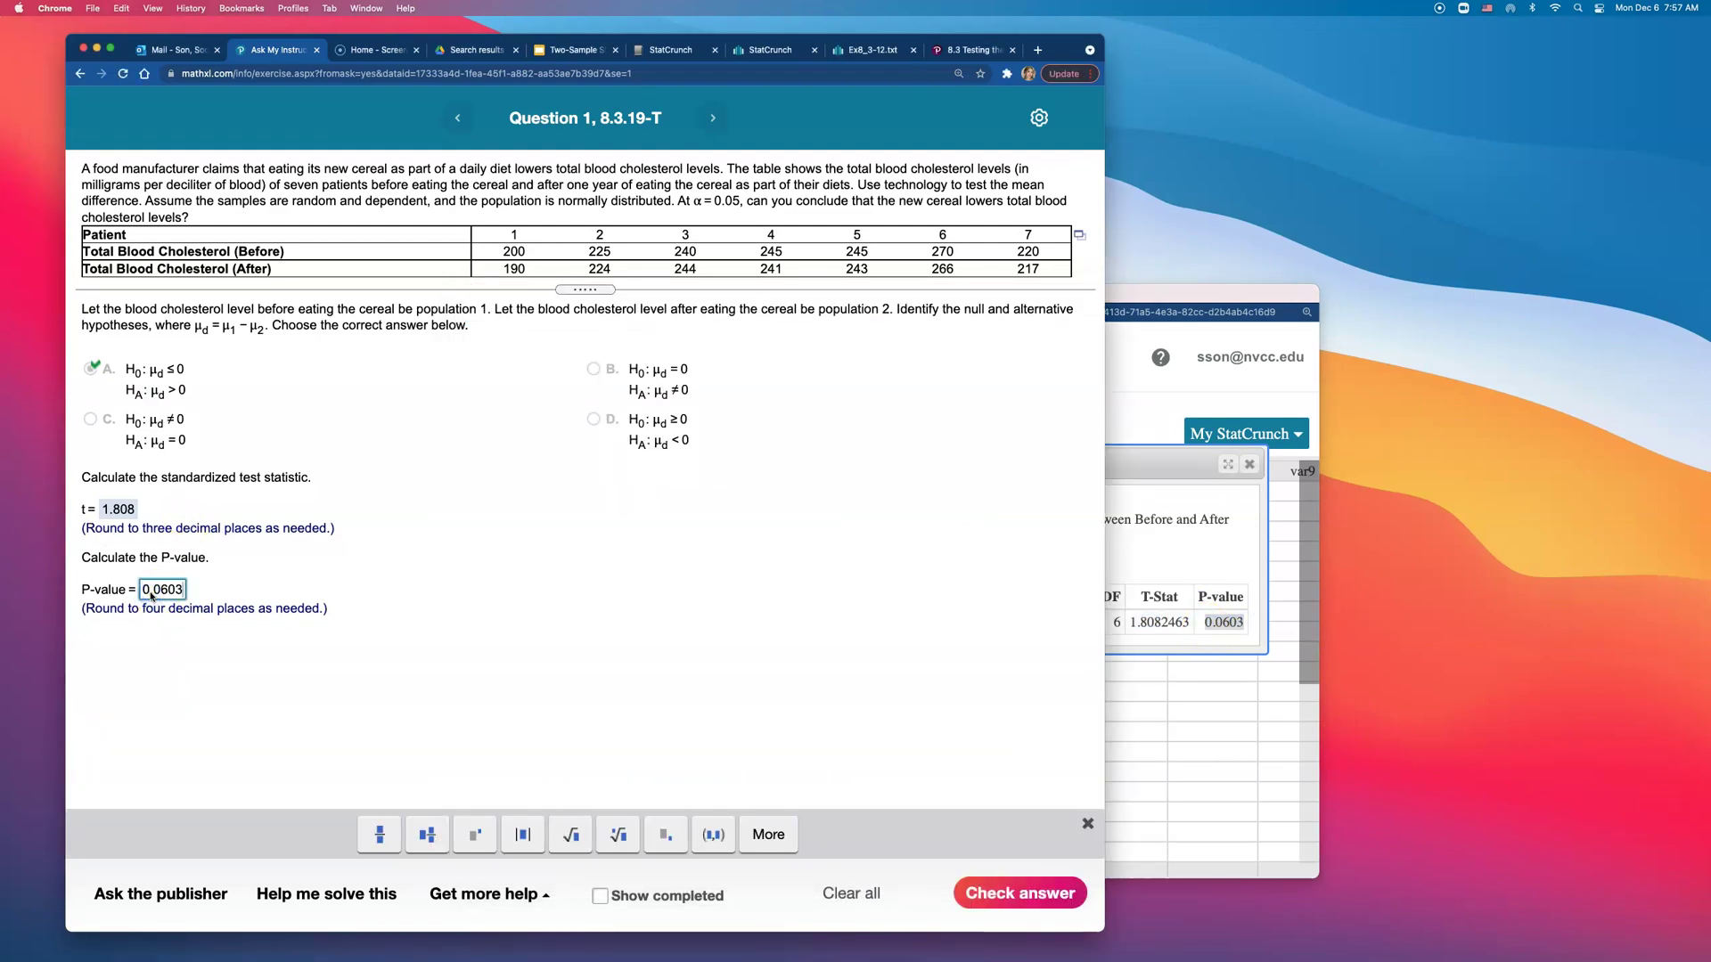
key("Return")
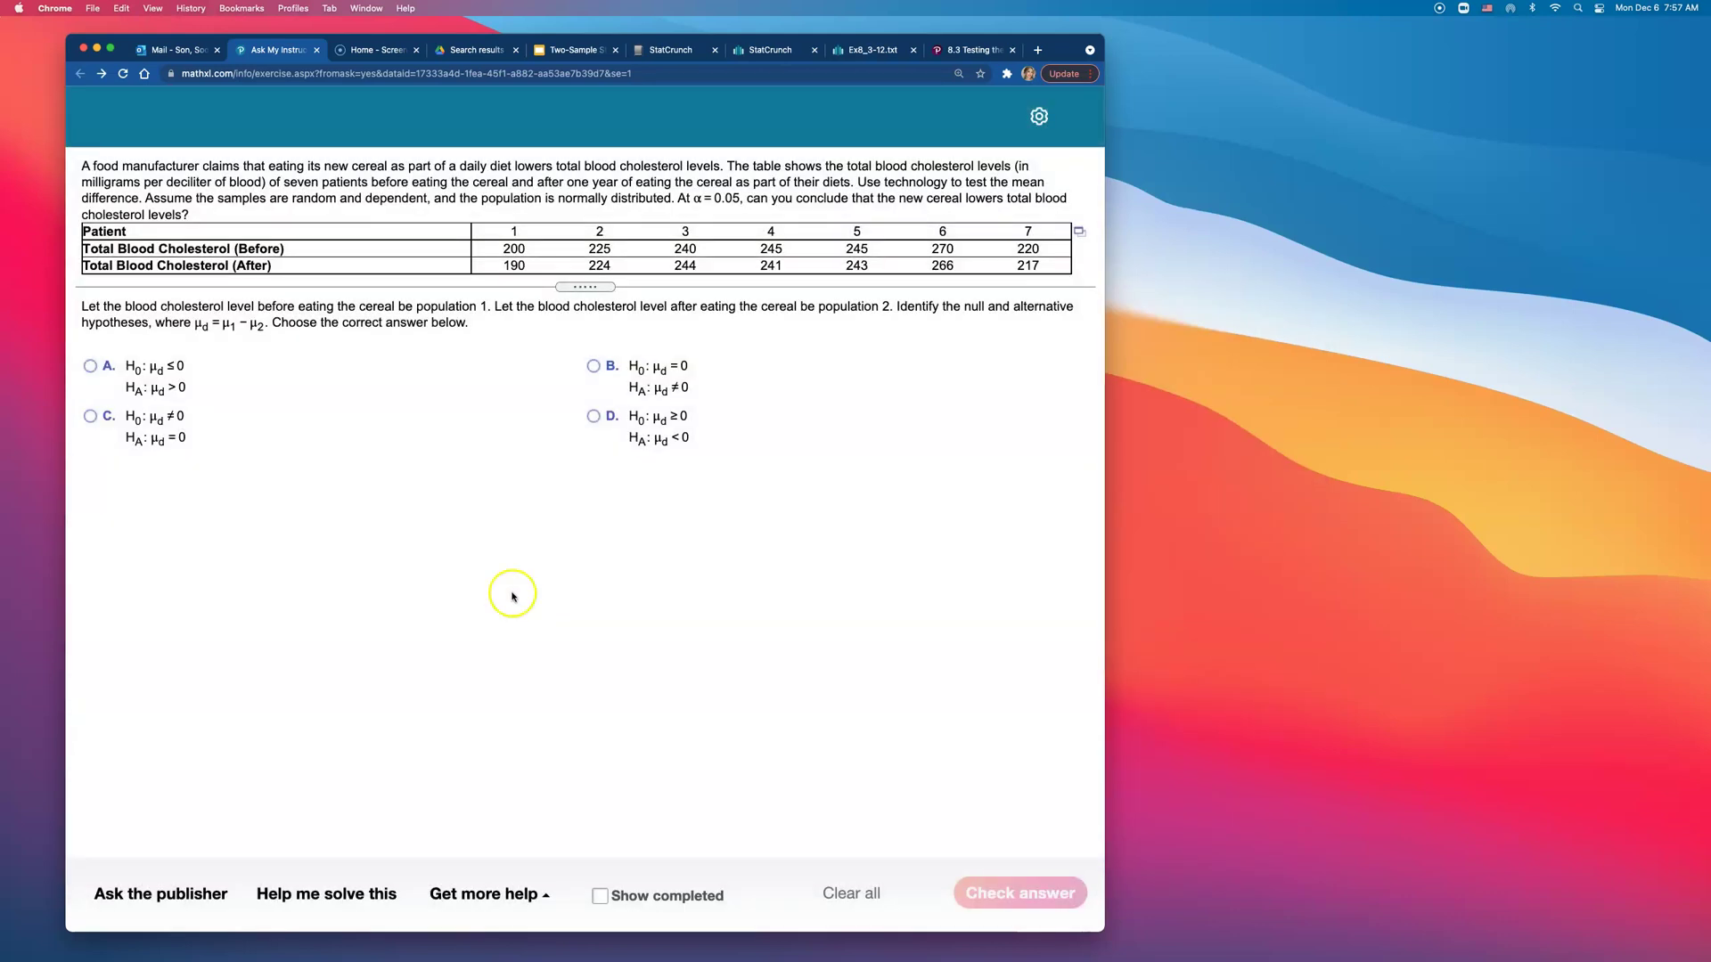
Step: Answer hypotheses option A again, confirm it is correct, and enlarge the MathXL window
left_click(156, 383)
left_click(1048, 889)
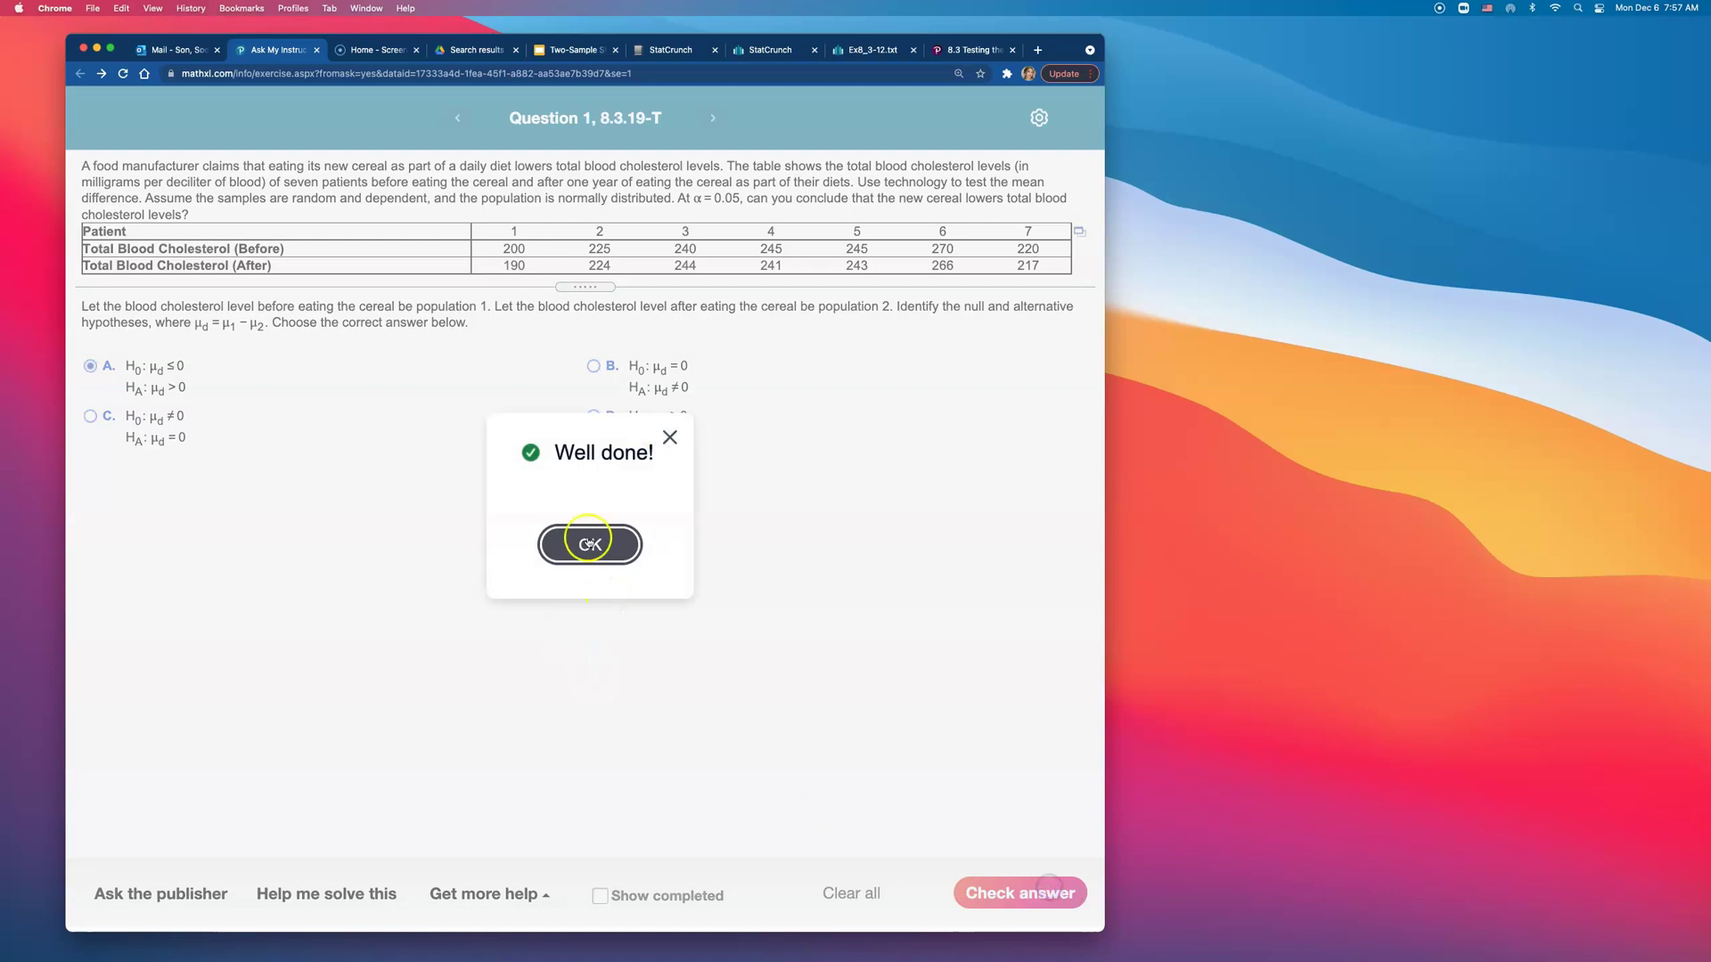
left_click(585, 545)
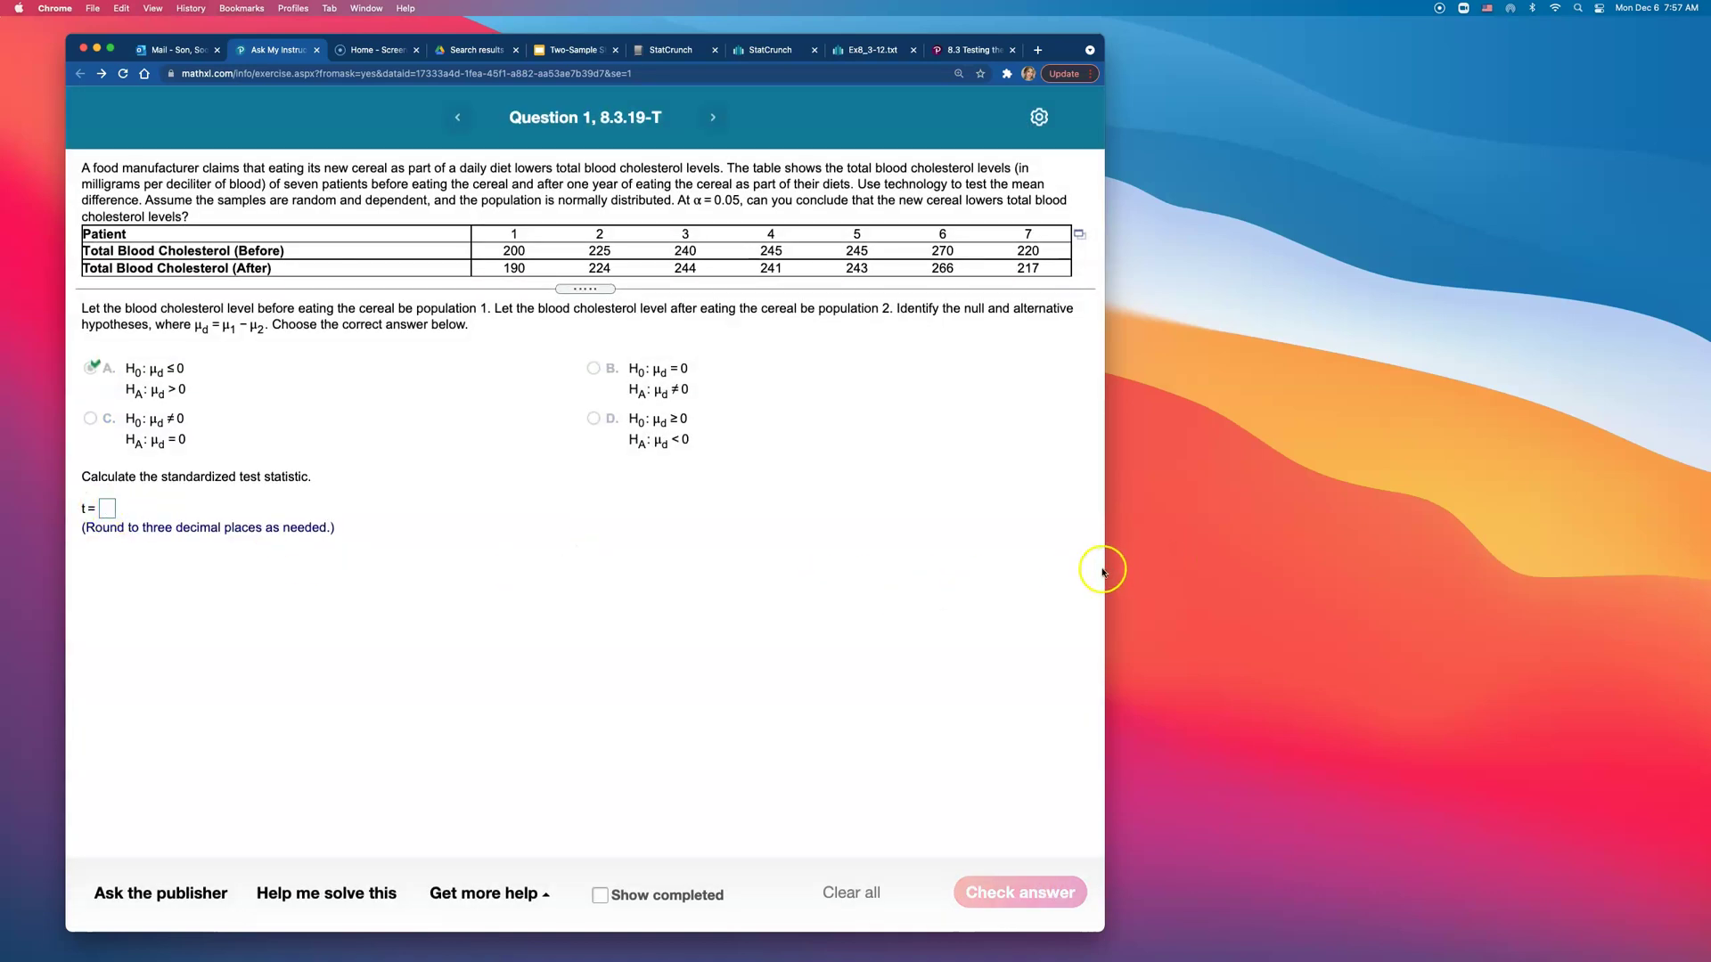
left_click_drag(1105, 567, 1463, 133)
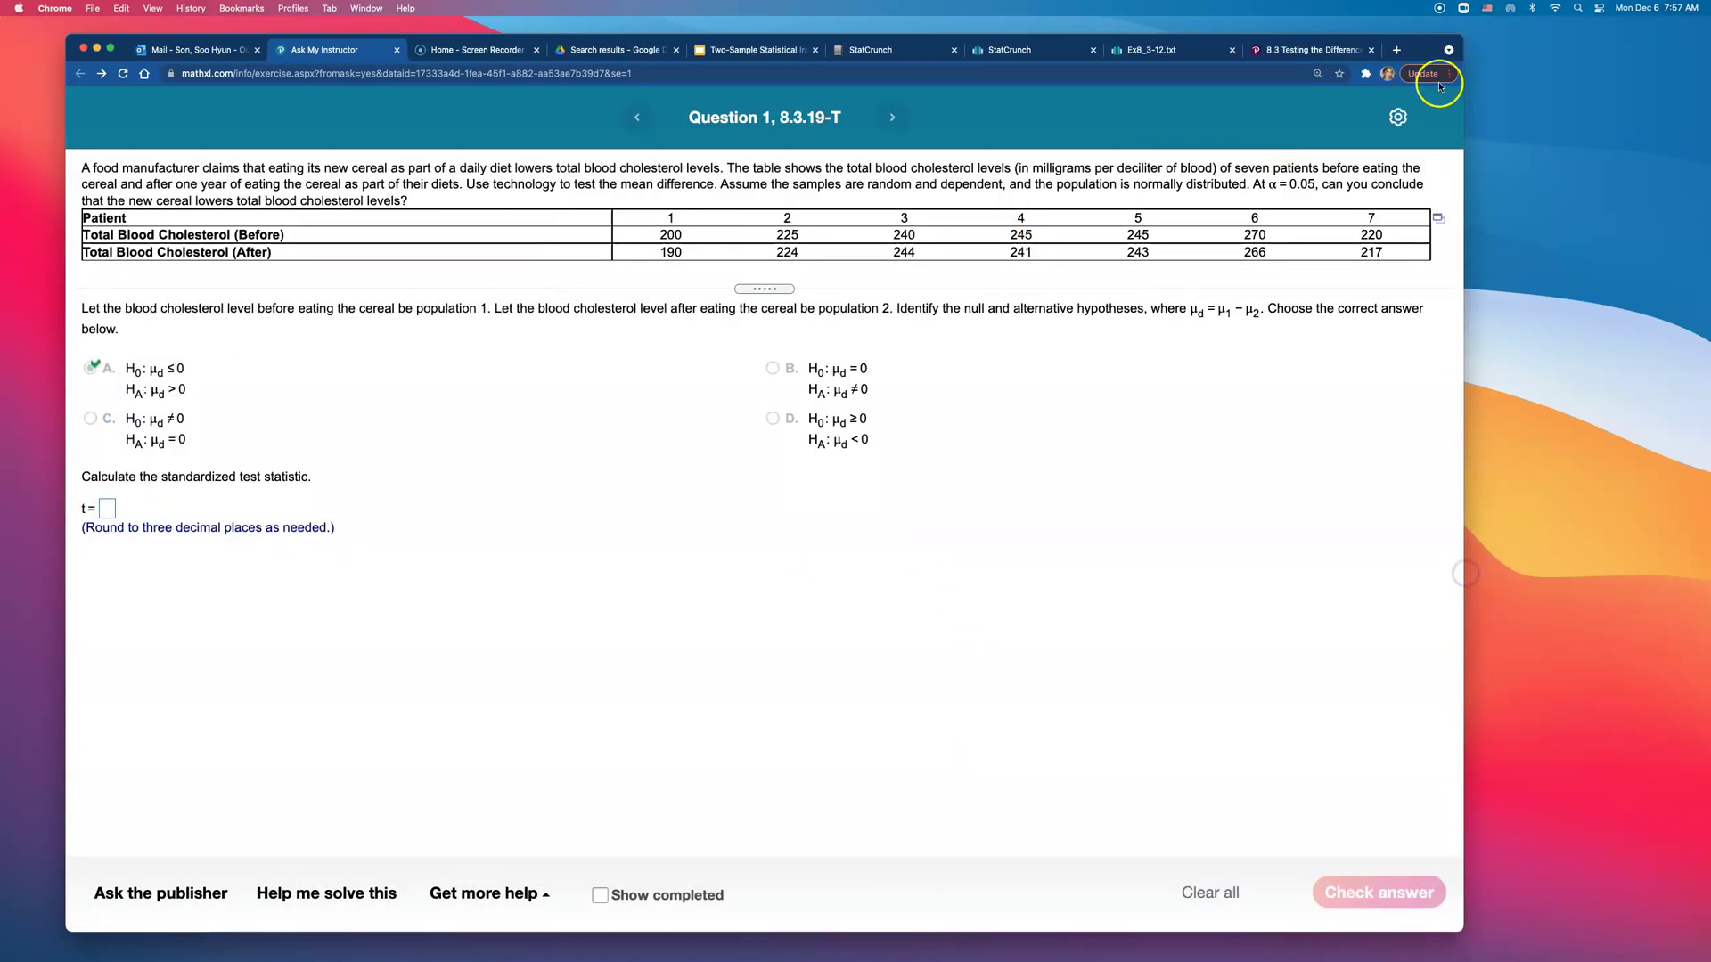
left_click_drag(1424, 55, 1472, 111)
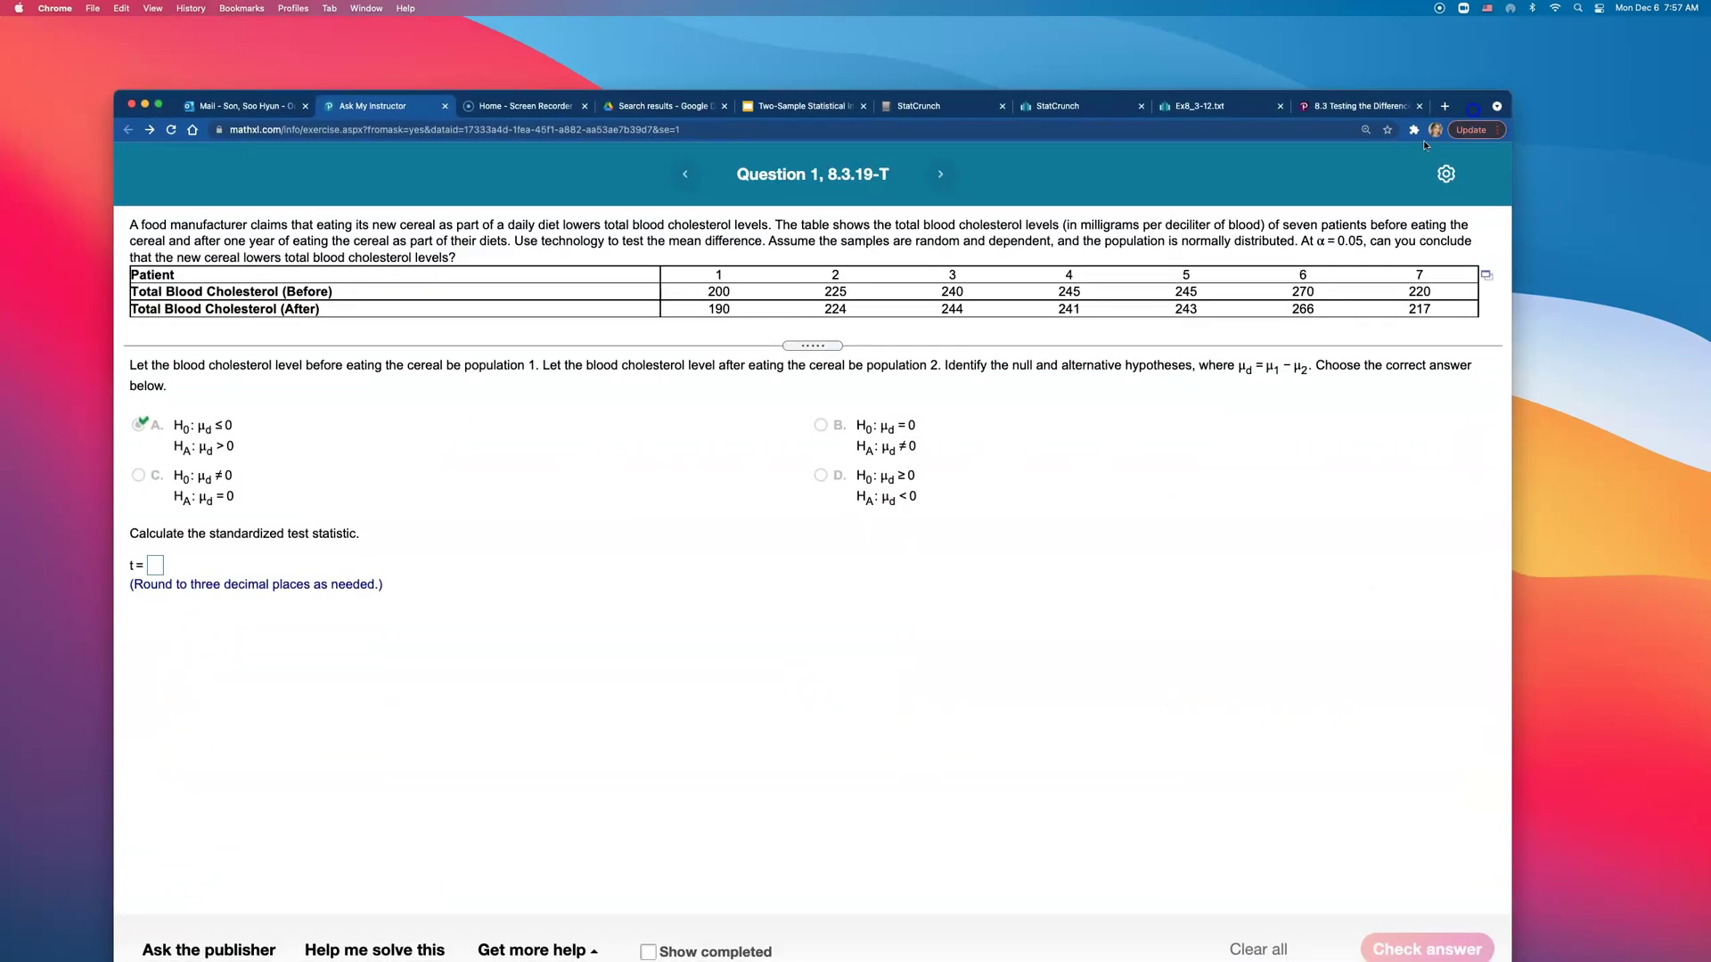
left_click(152, 566)
Step: Reopen the cholesterol data table in StatCrunch
left_click(1487, 275)
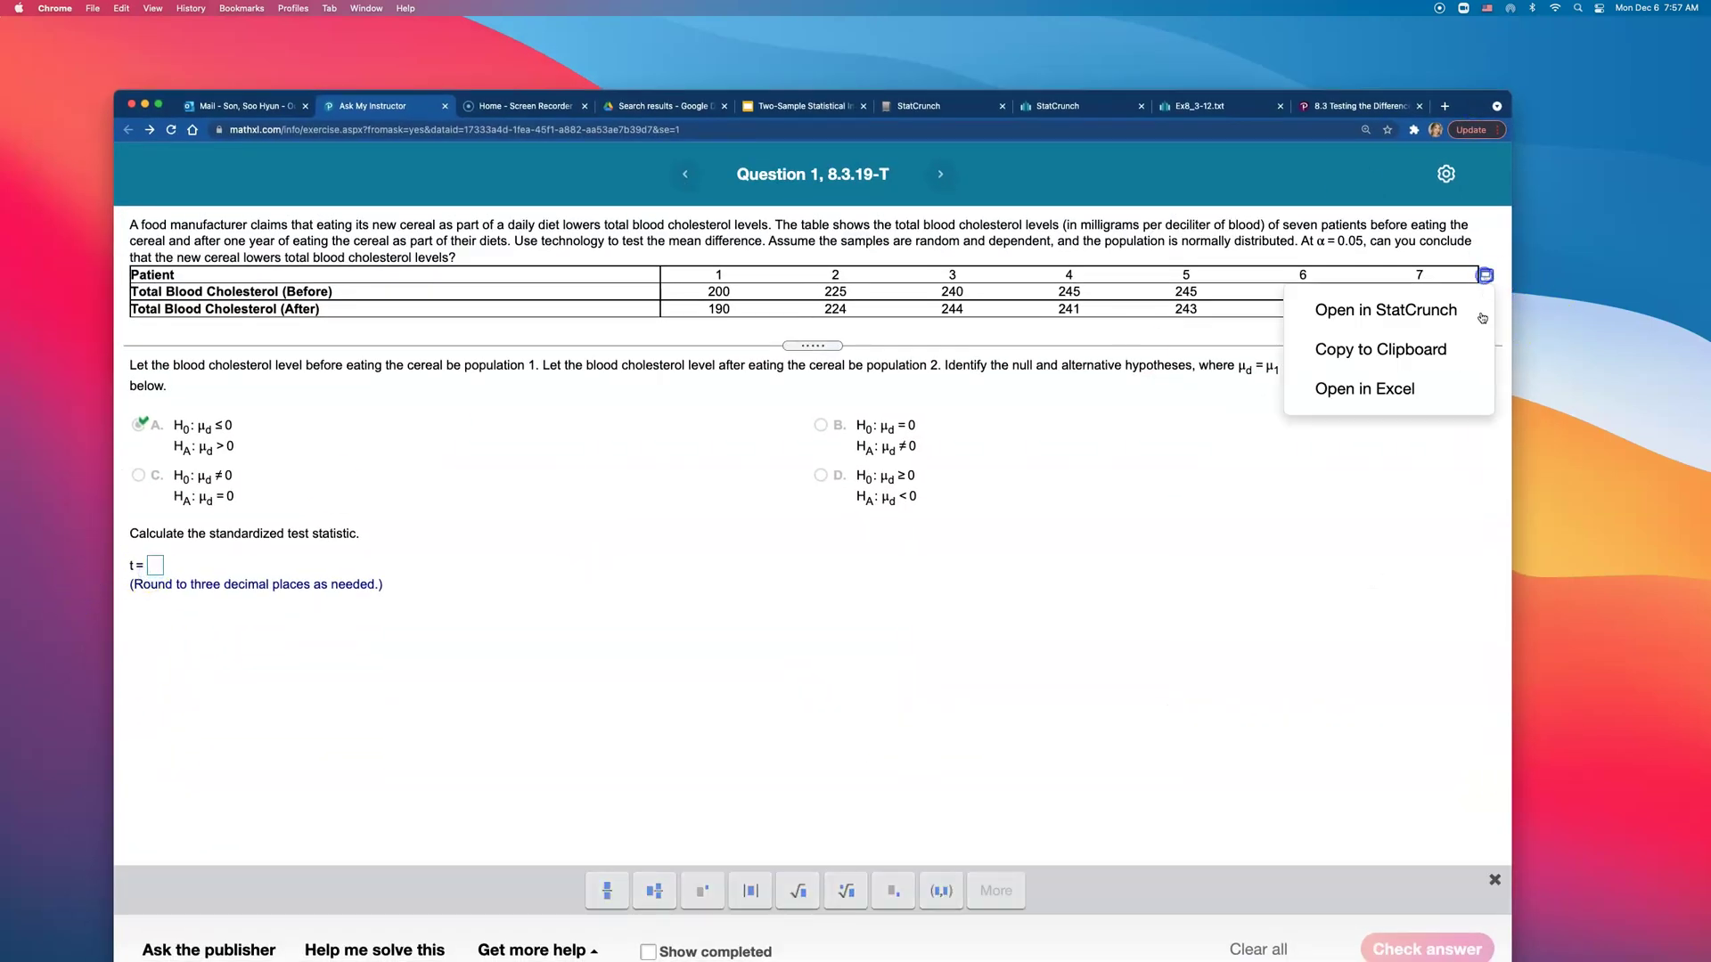
left_click(1454, 350)
left_click(1454, 314)
left_click(1486, 274)
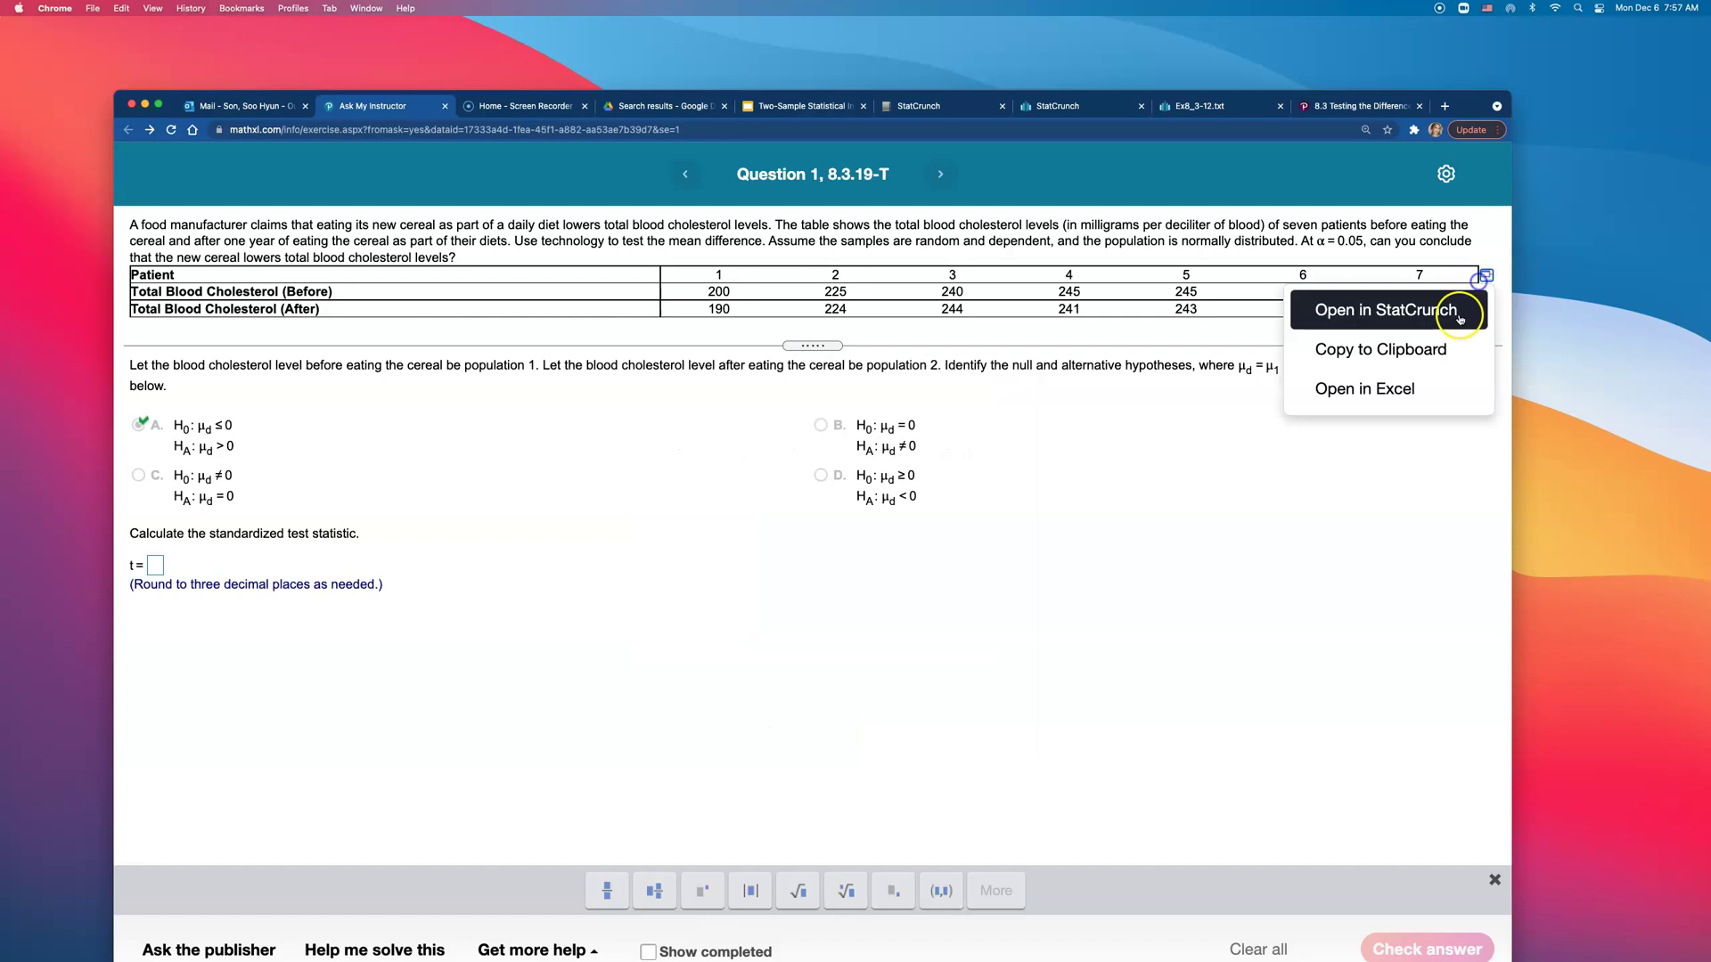
left_click(940, 386)
left_click(29, 179)
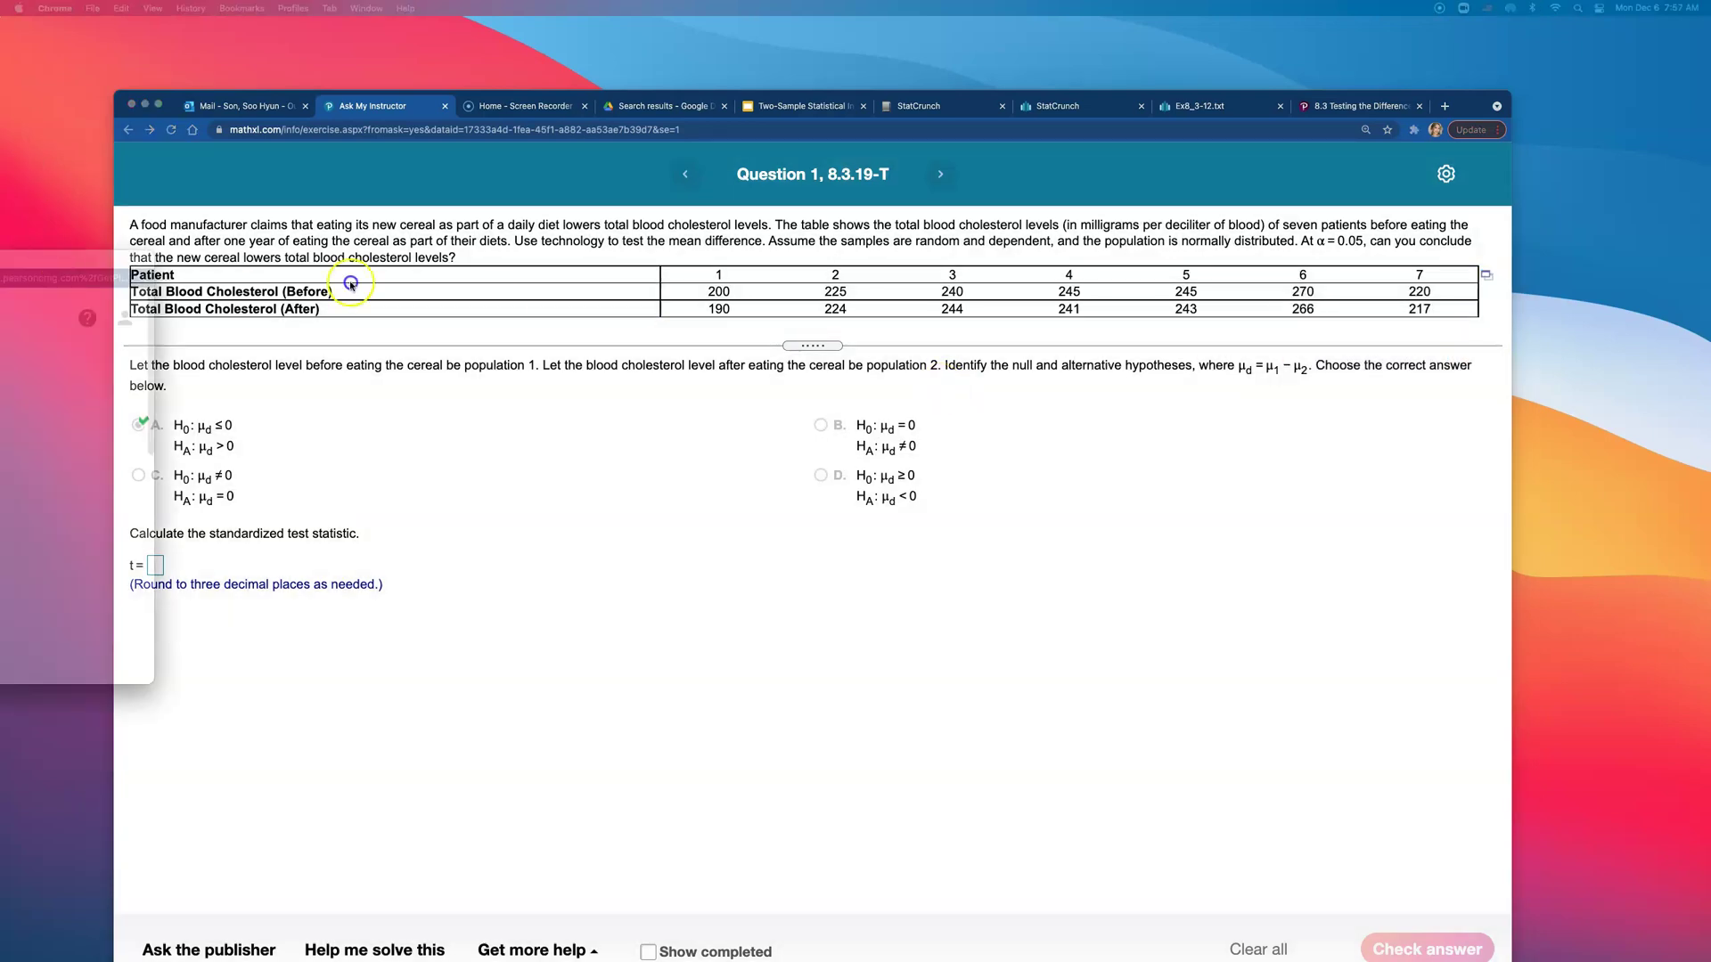
Step: Rerun the paired t-test with Sample 1 Before, Sample 2 After and HA greater than 0
left_click(1247, 465)
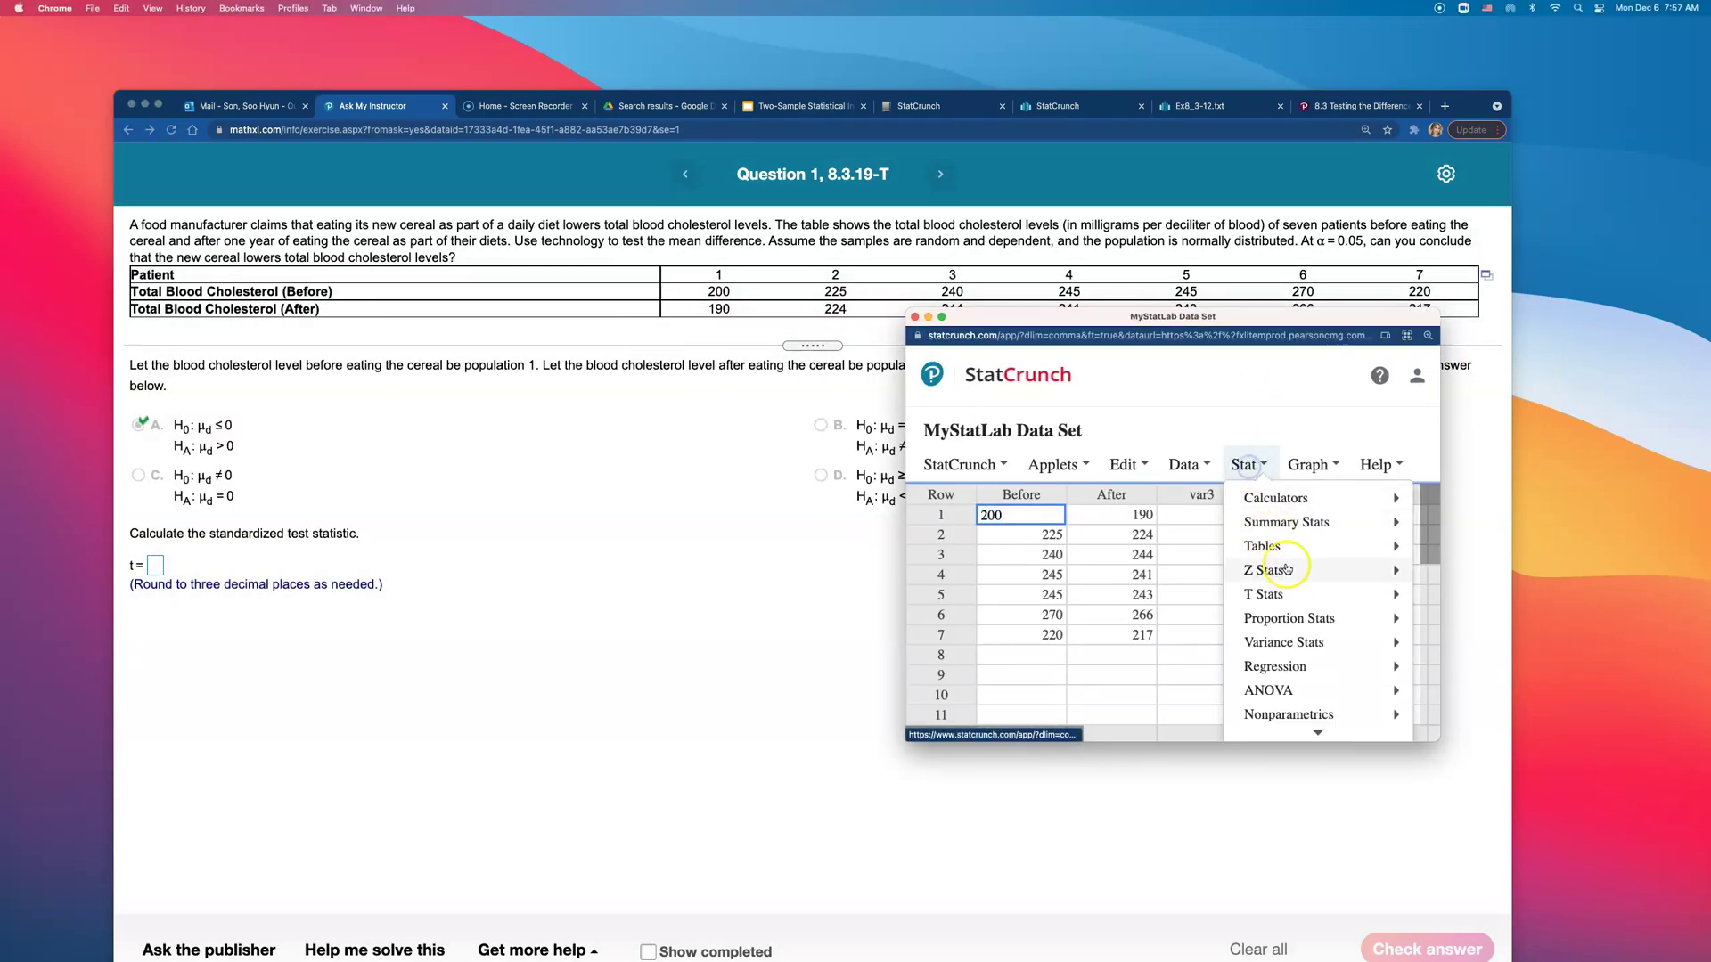
mouse_move(1300, 594)
left_click(1056, 653)
left_click(1069, 420)
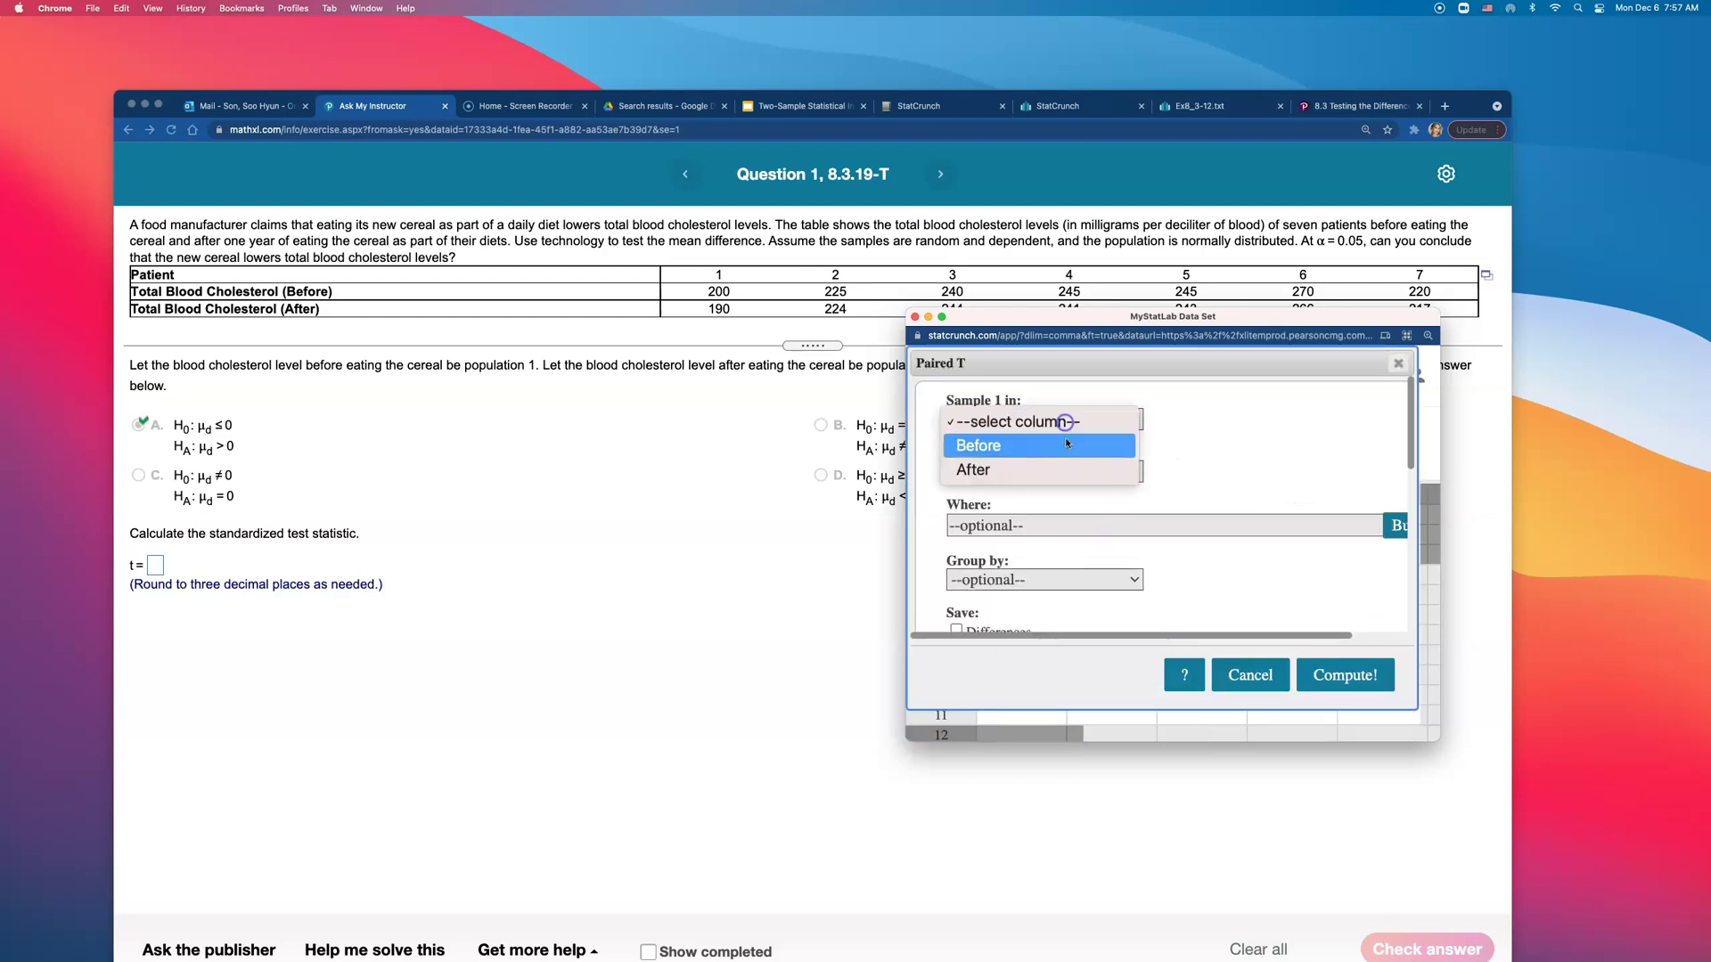
left_click(1069, 442)
left_click(1081, 470)
left_click(1088, 524)
scroll(1185, 534, "down", 3)
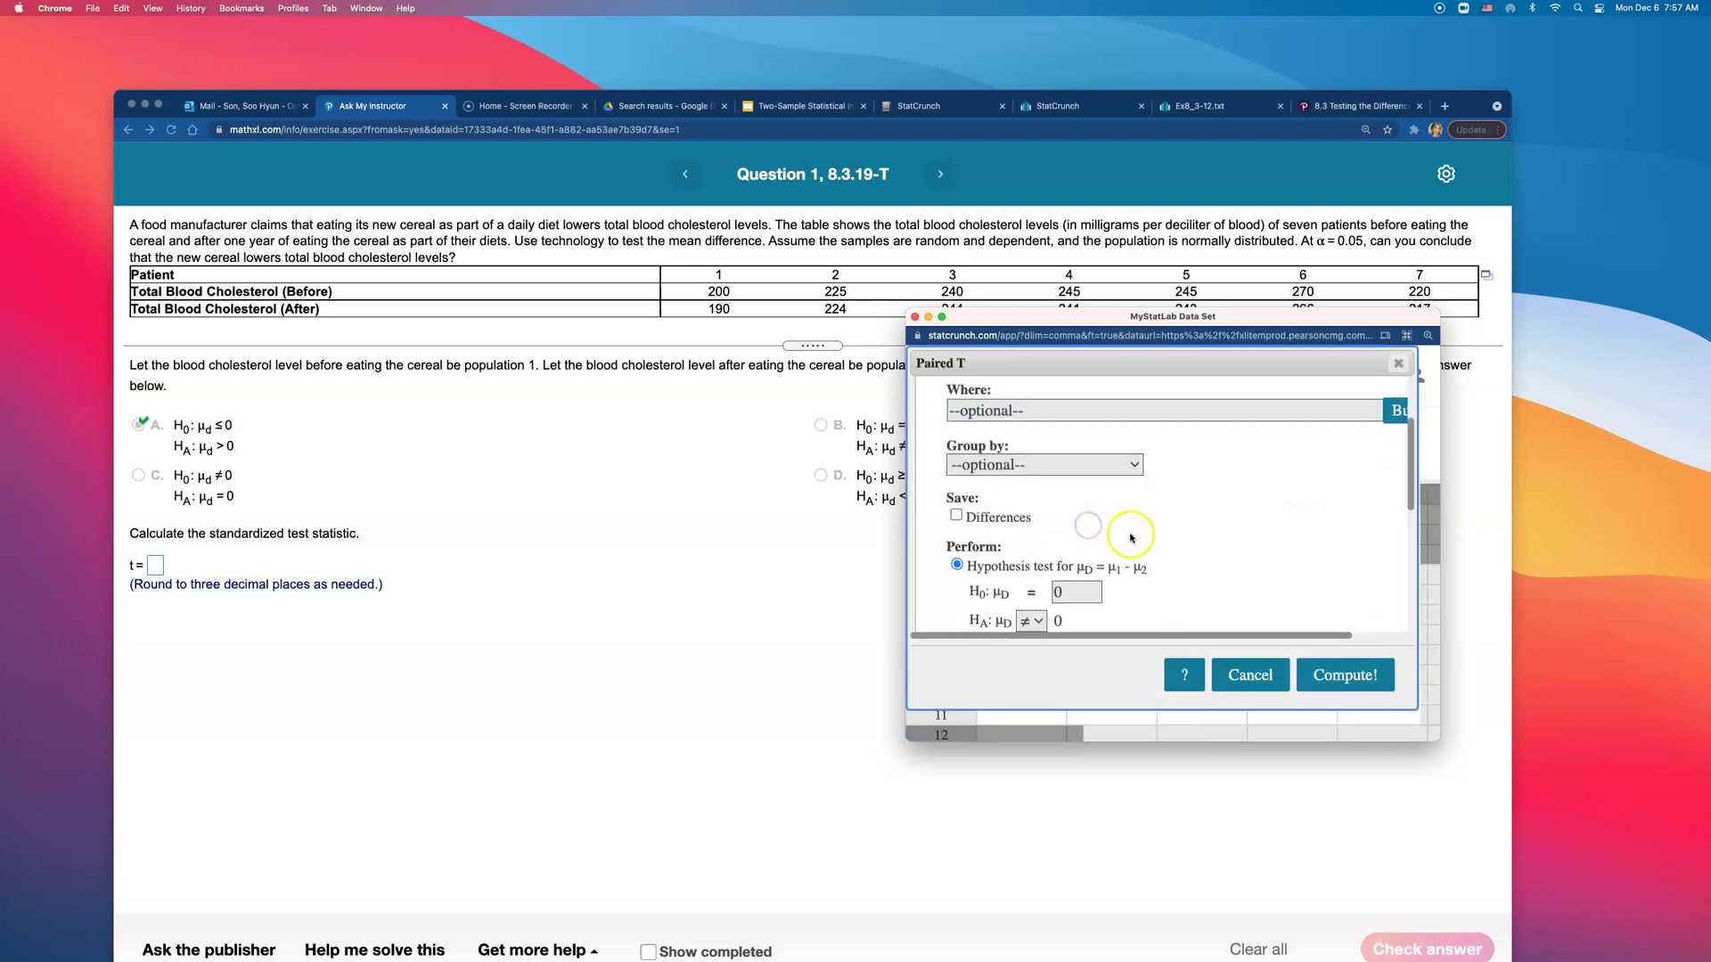
left_click(1022, 601)
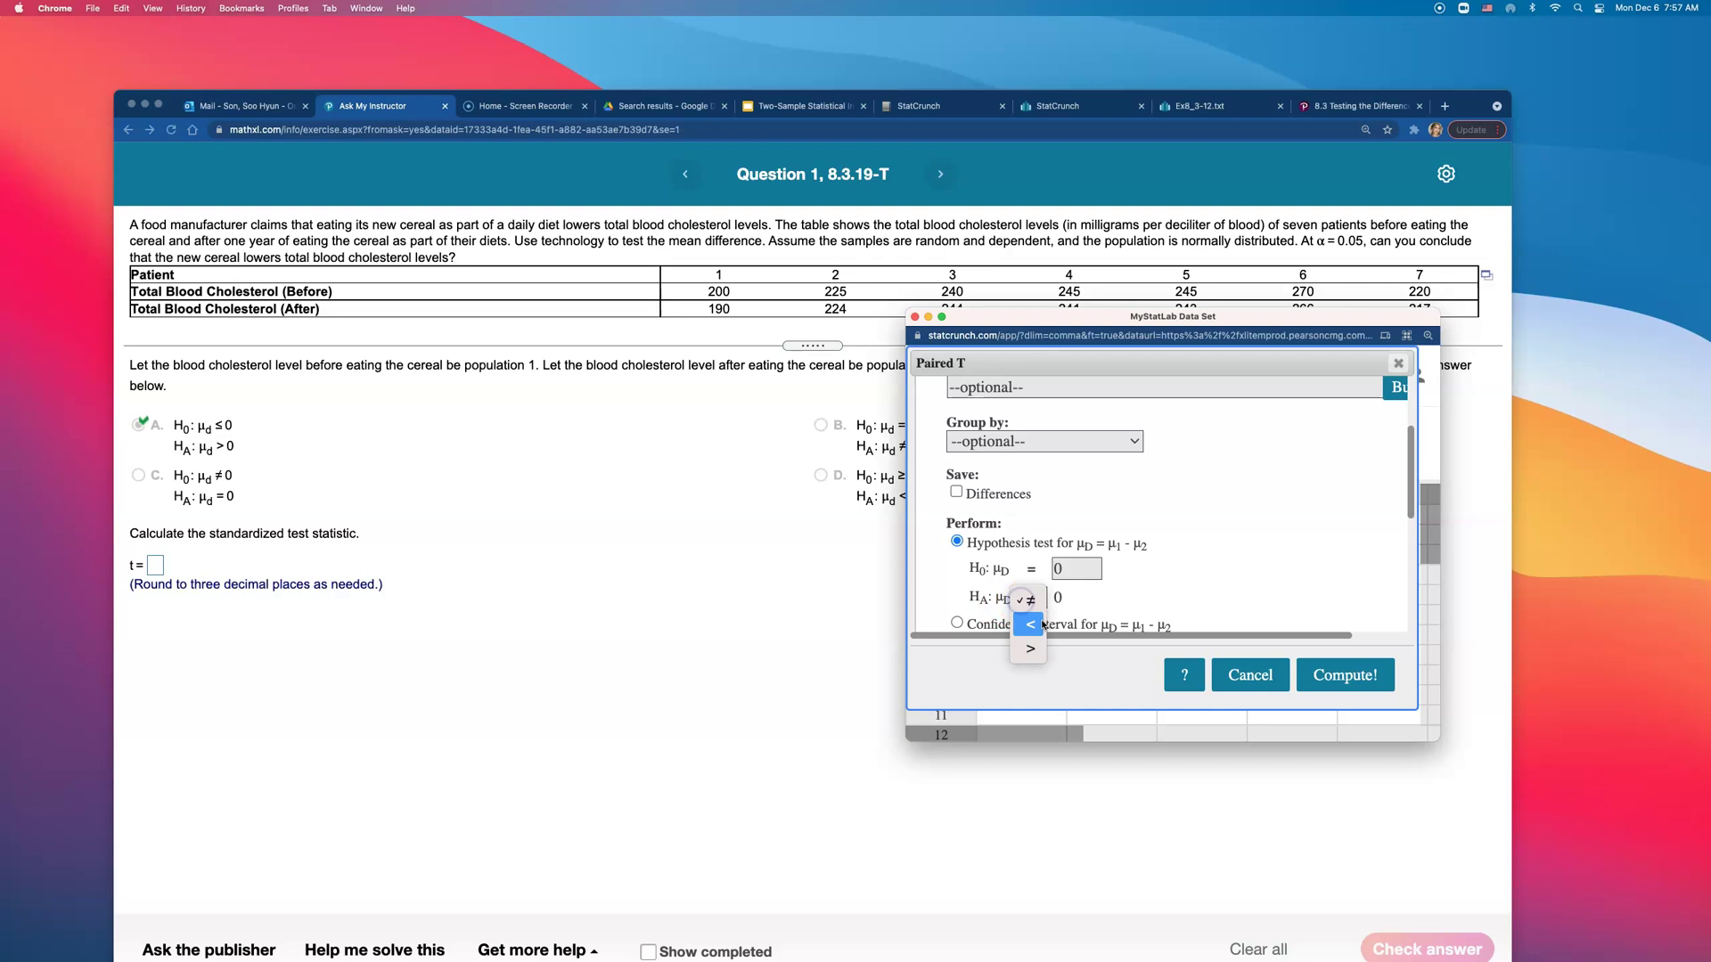
left_click(1031, 648)
left_click(1329, 671)
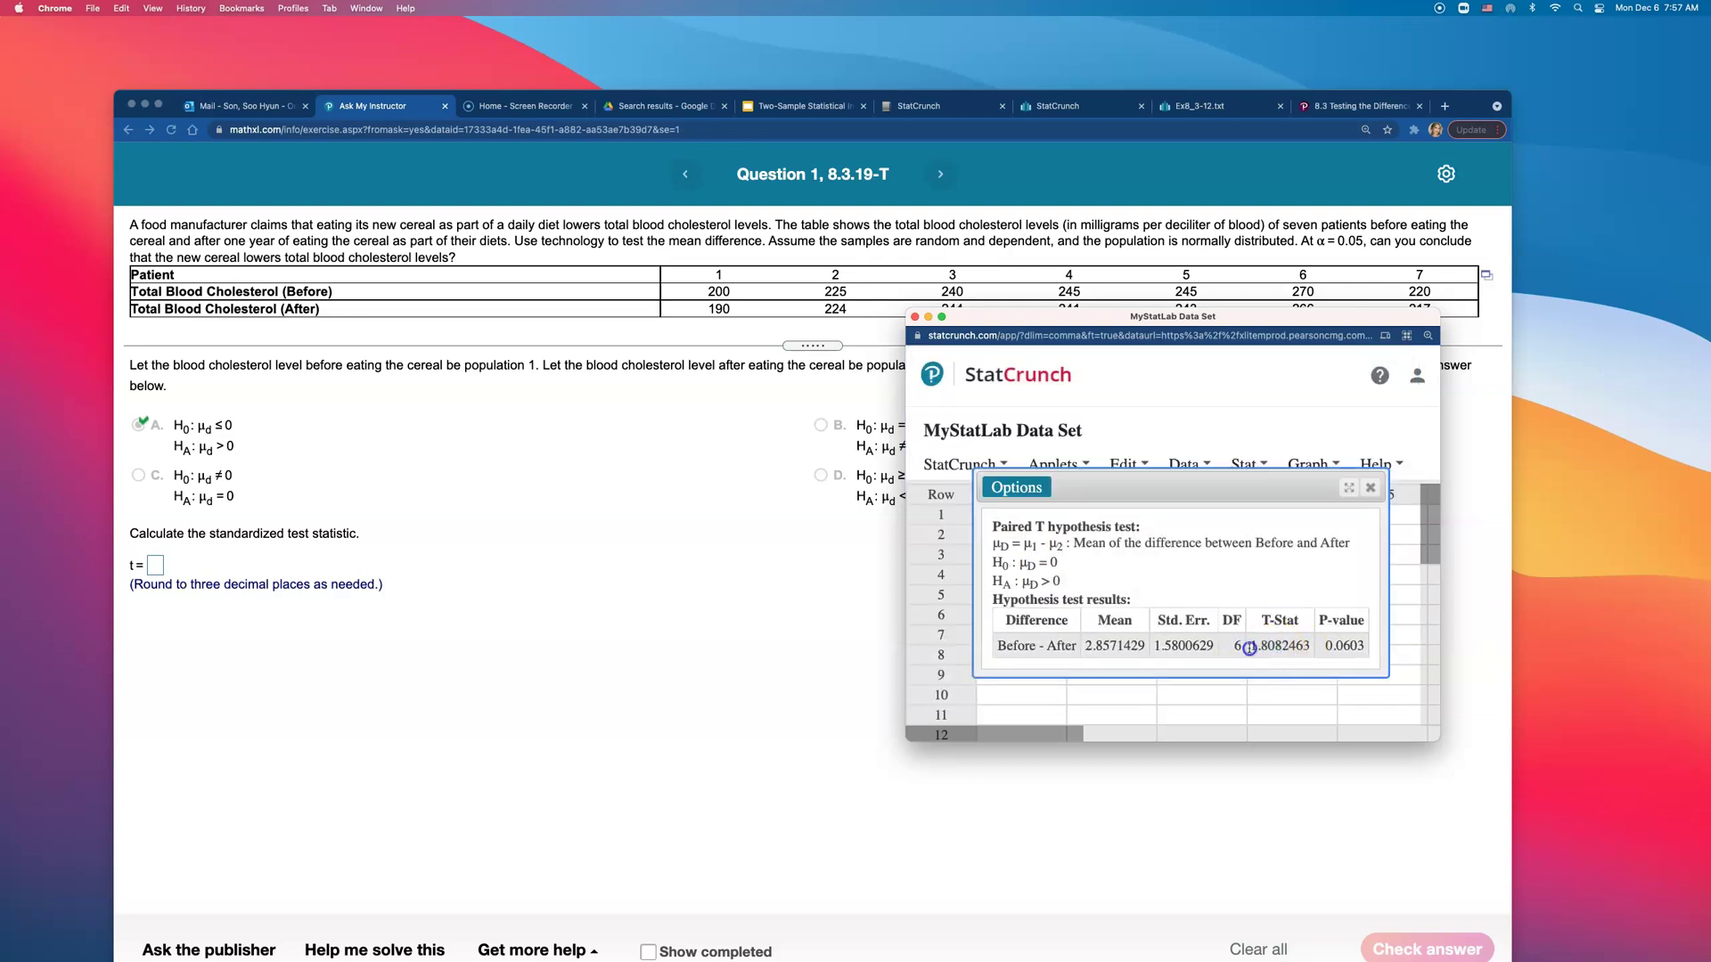
Step: Select the T-Stat 1.8082463 in the results and return to MathXL's t box
double_click(1280, 646)
left_click(1257, 647)
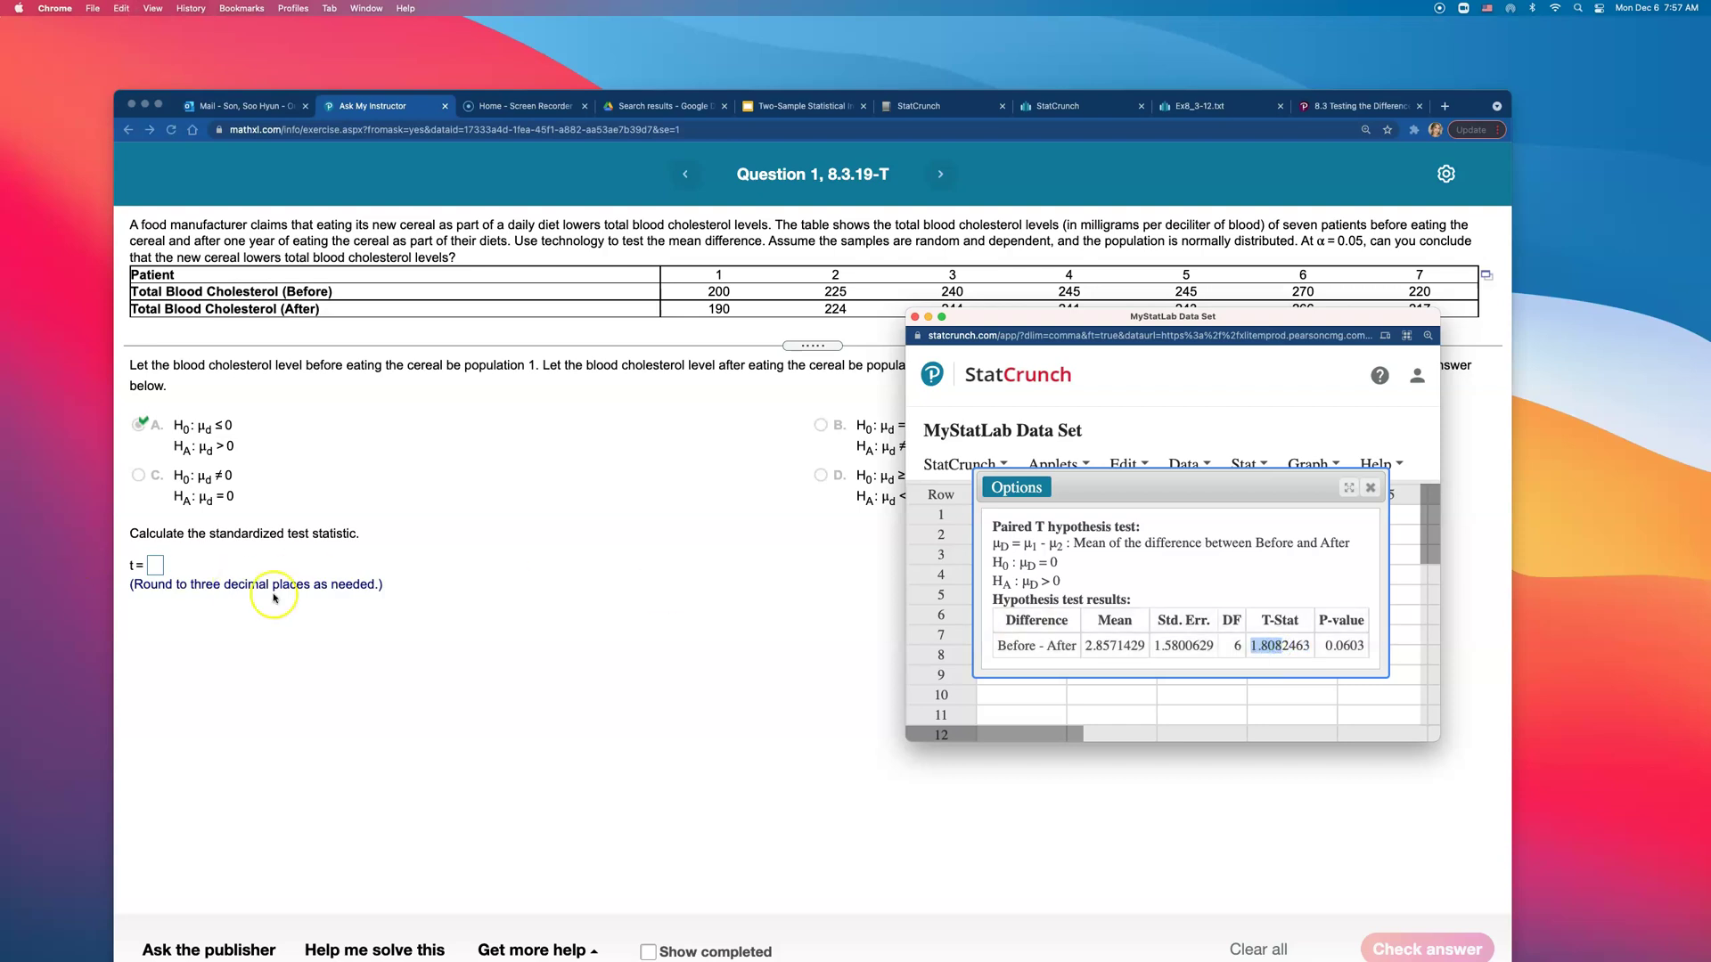
left_click(157, 567)
Step: Enter t = 1.808 and get it accepted
type("1.808")
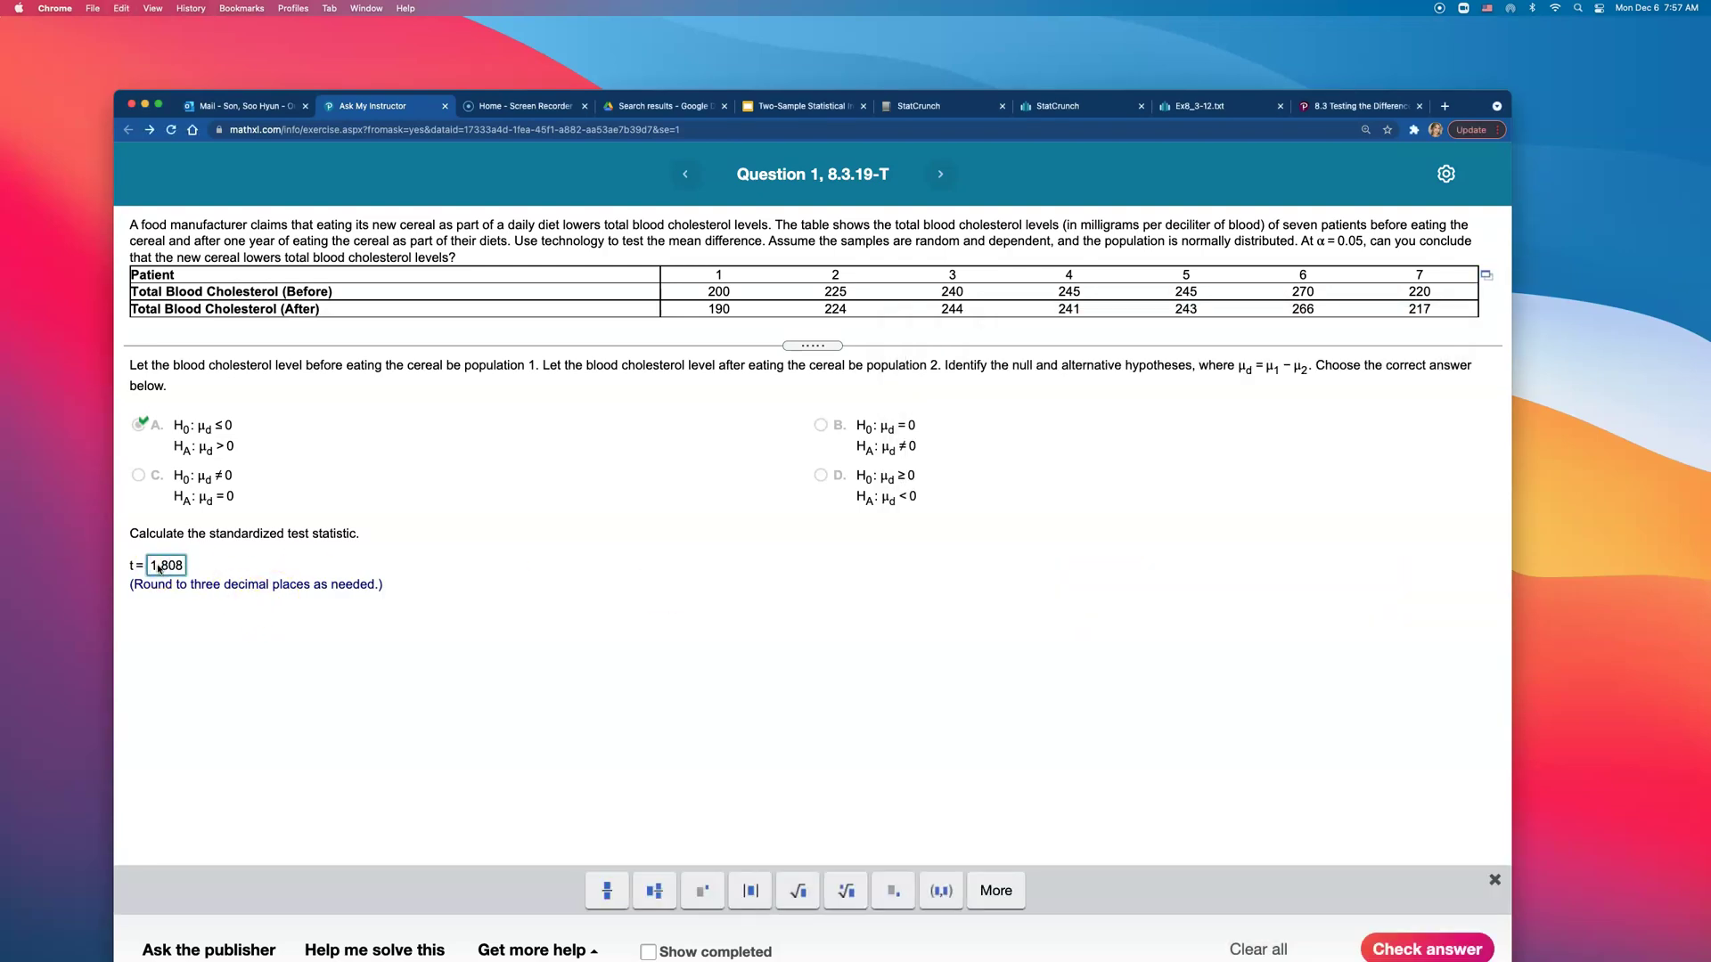
key("Return")
left_click(831, 603)
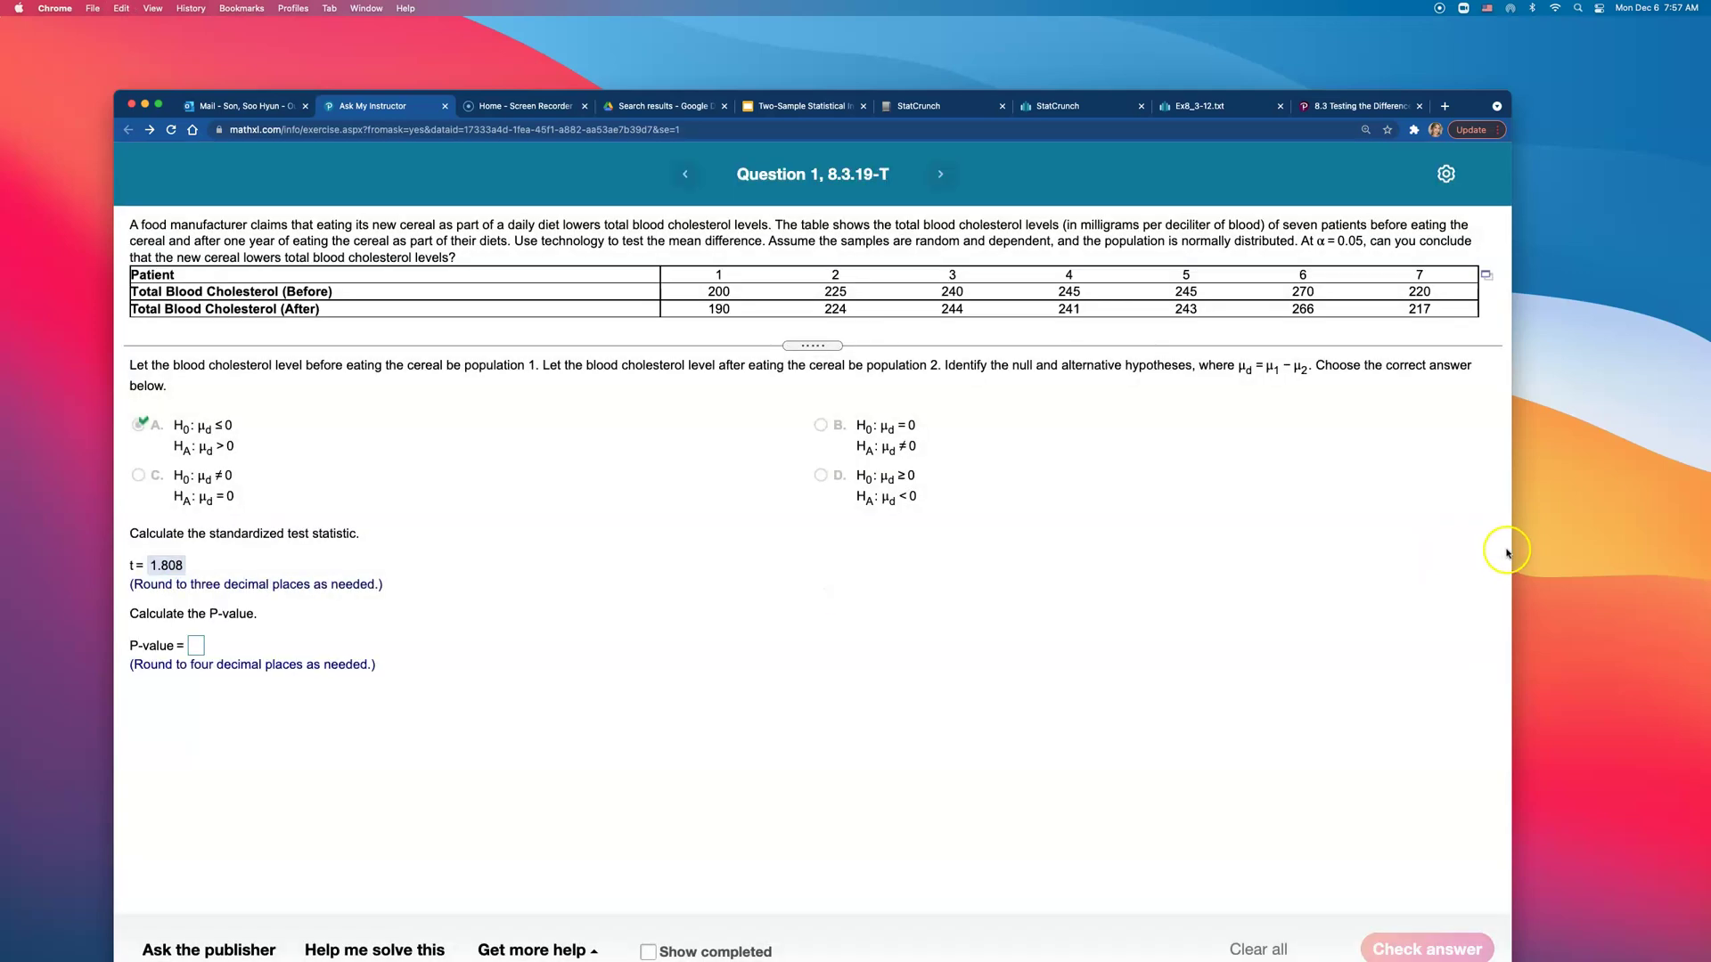
Step: Copy the P-value 0.0603 from StatCrunch into MathXL and get it accepted
left_click_drag(1510, 548, 1272, 548)
left_click(1317, 564)
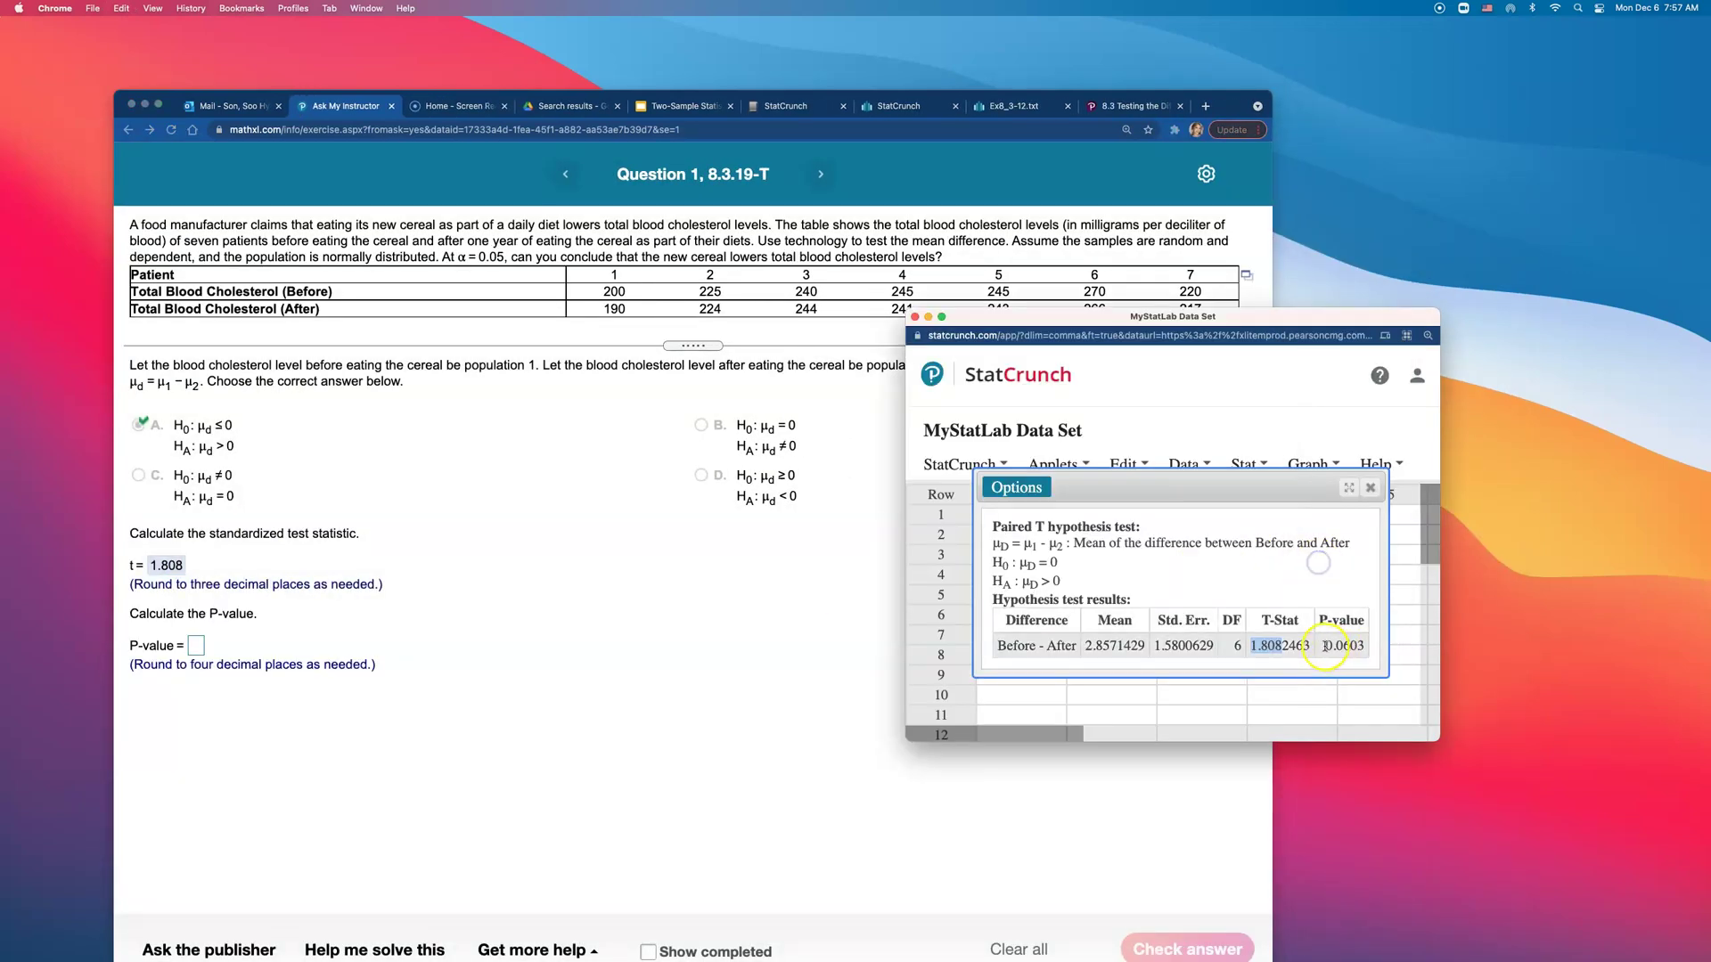
left_click_drag(1325, 645, 1360, 646)
key("super+c")
left_click(198, 647)
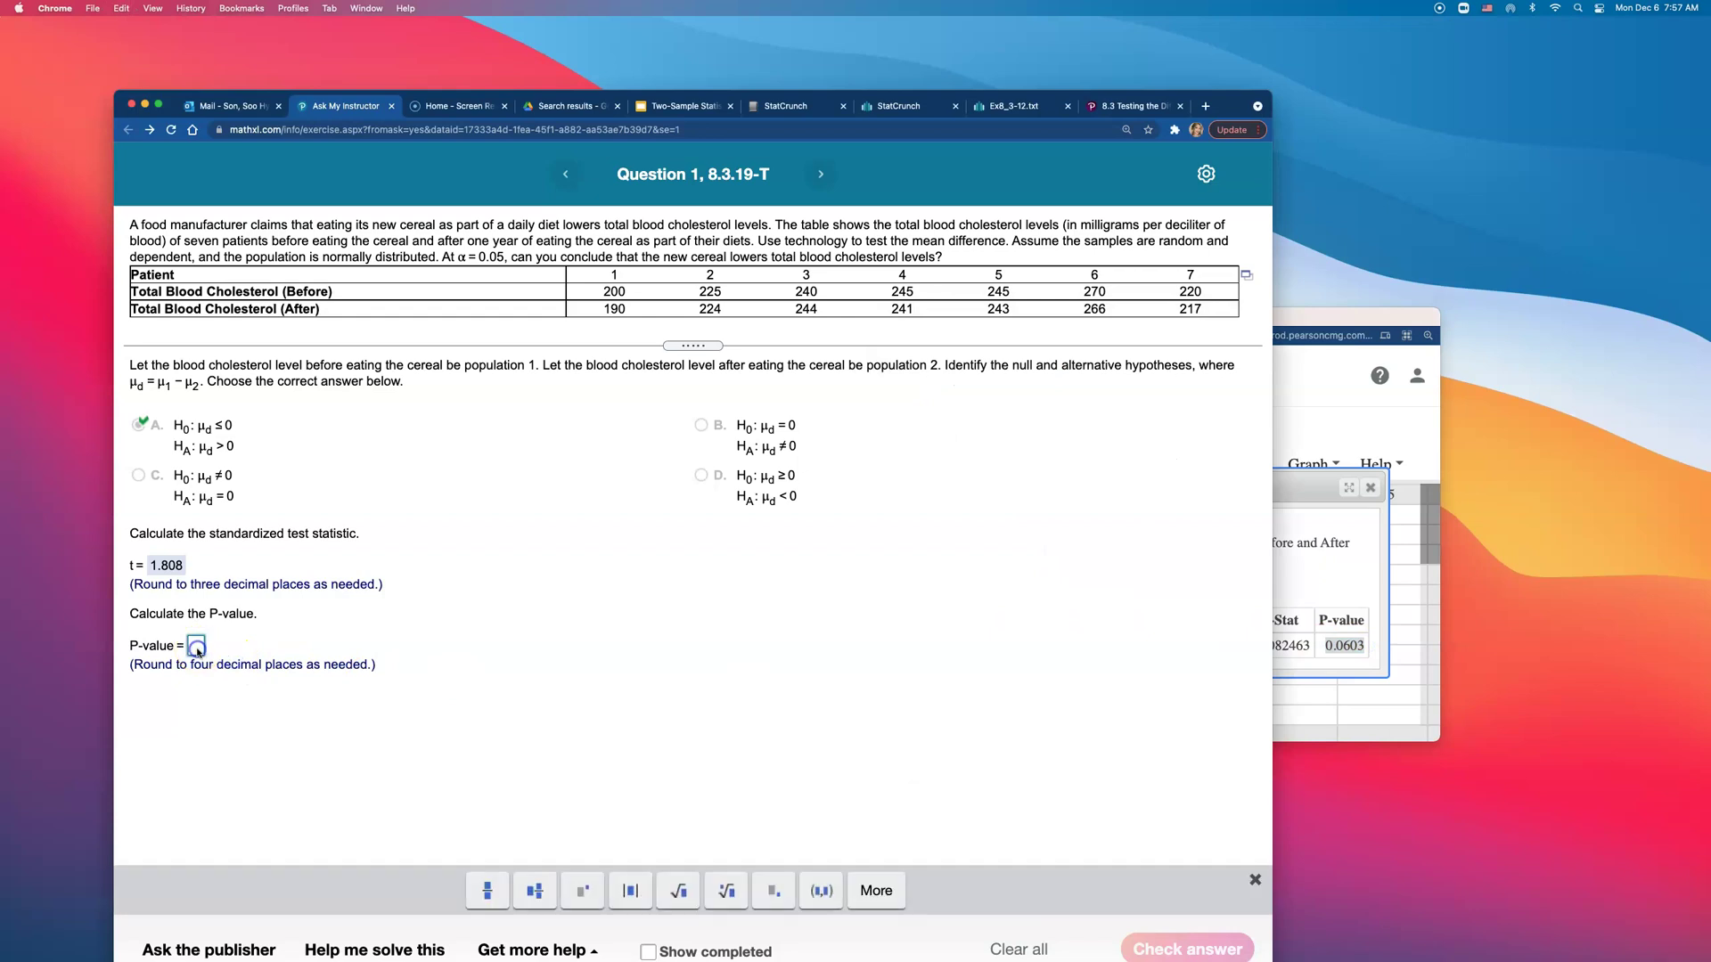
key("super+v")
key("Return")
left_click(692, 600)
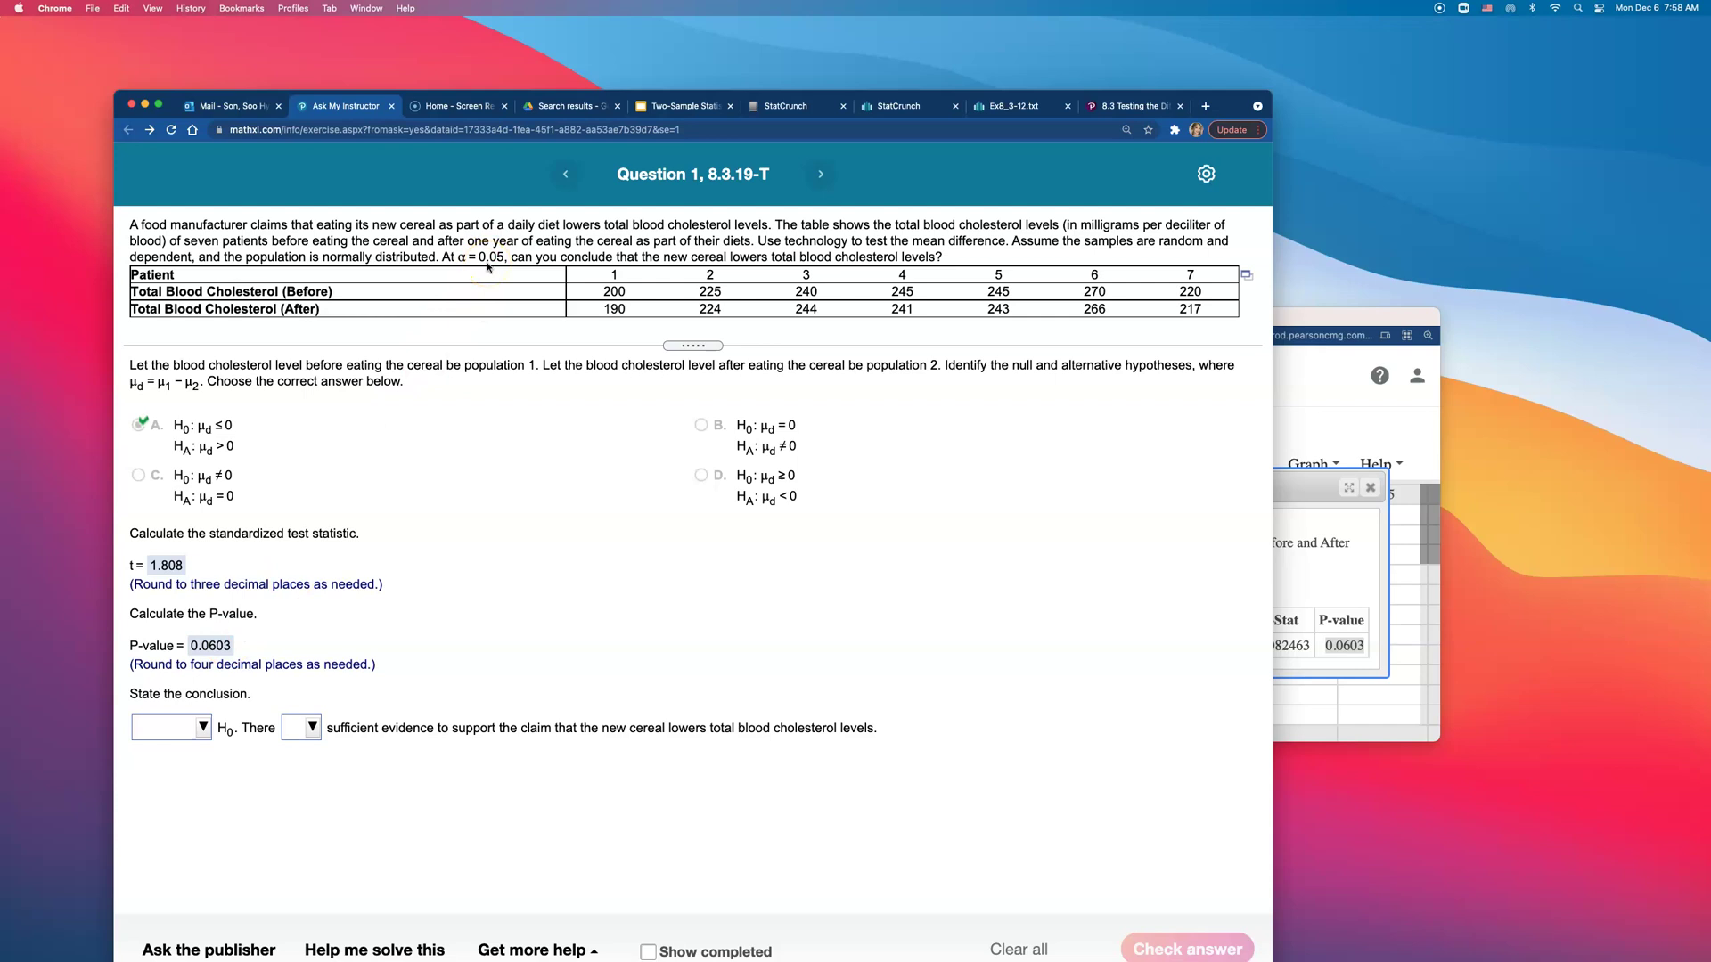
Step: Set the conclusion to 'Fail to reject' H0 with 'is not' sufficient evidence
left_click(201, 728)
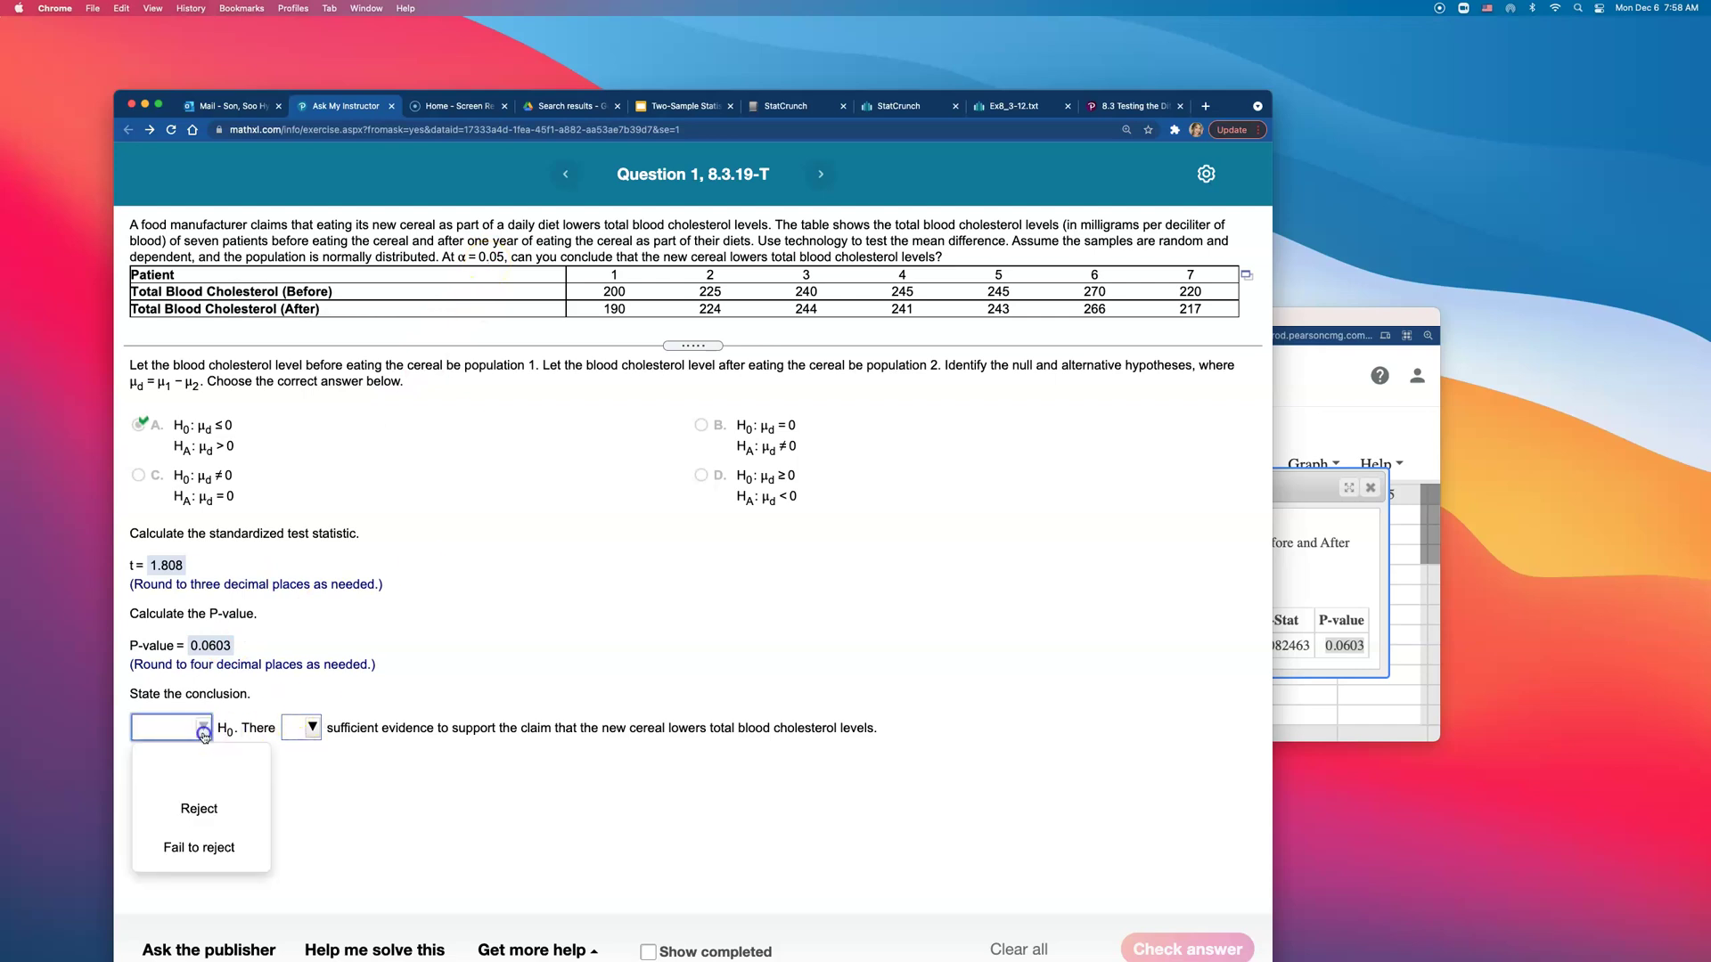
left_click(212, 845)
left_click(308, 727)
left_click(316, 844)
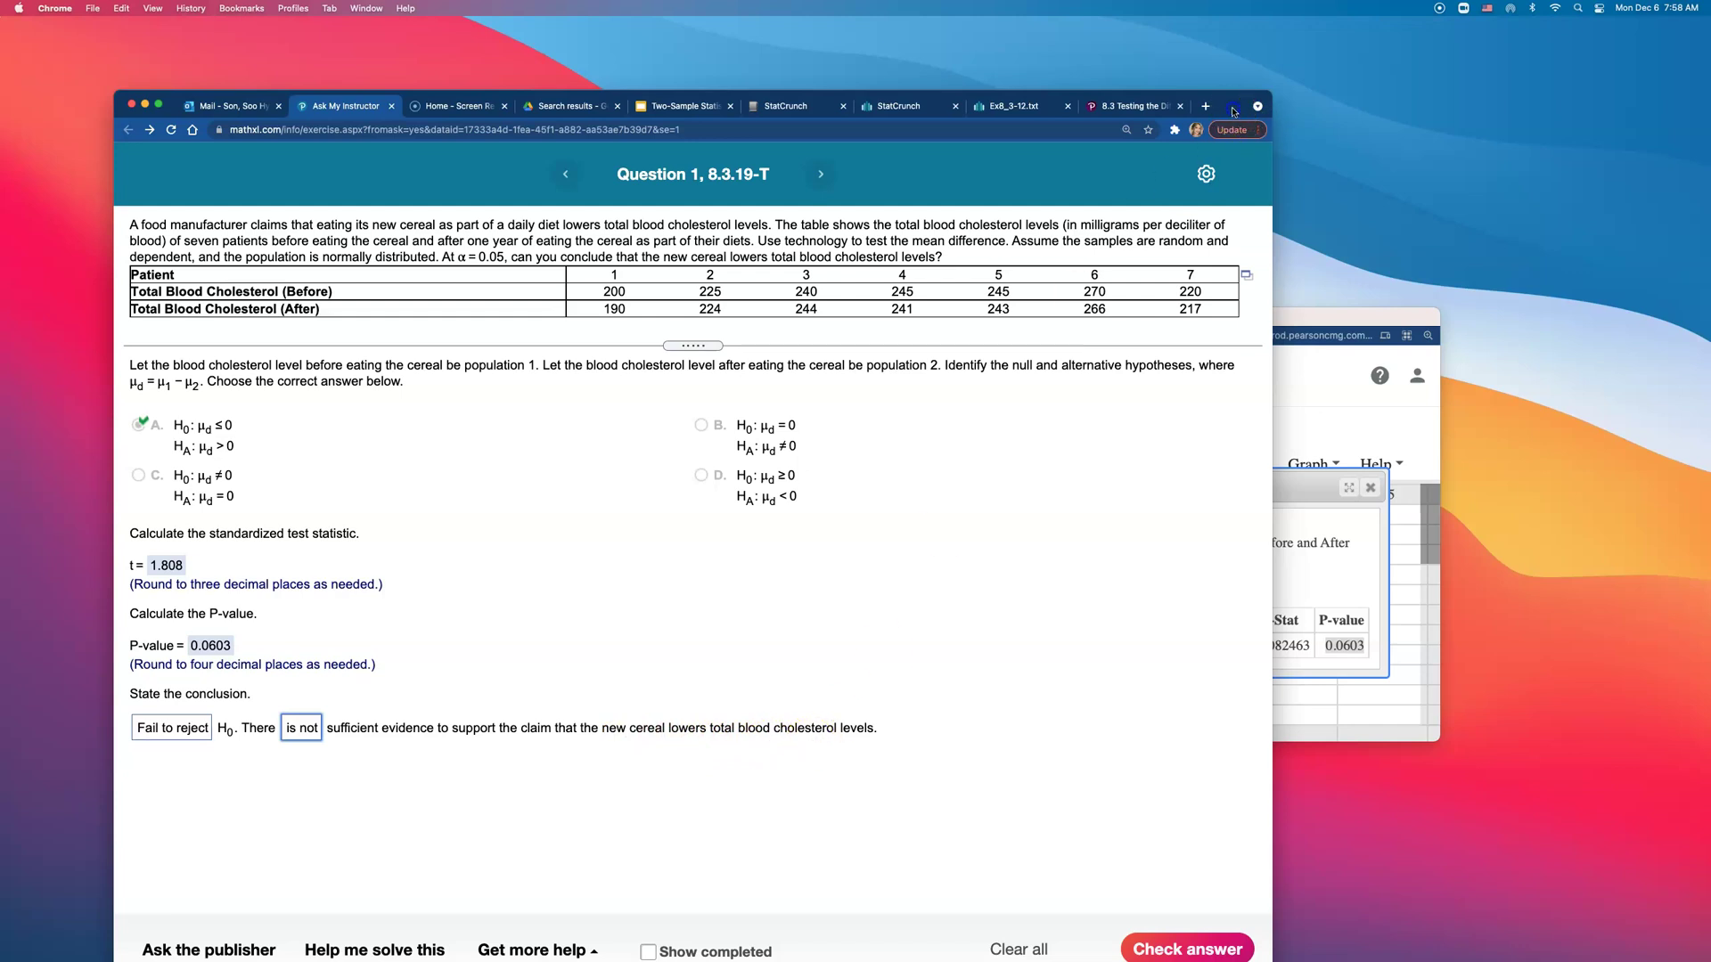
Step: Submit the conclusion, dismiss the Nice work message, and return to the Outlook inbox
left_click_drag(1235, 111, 1236, 67)
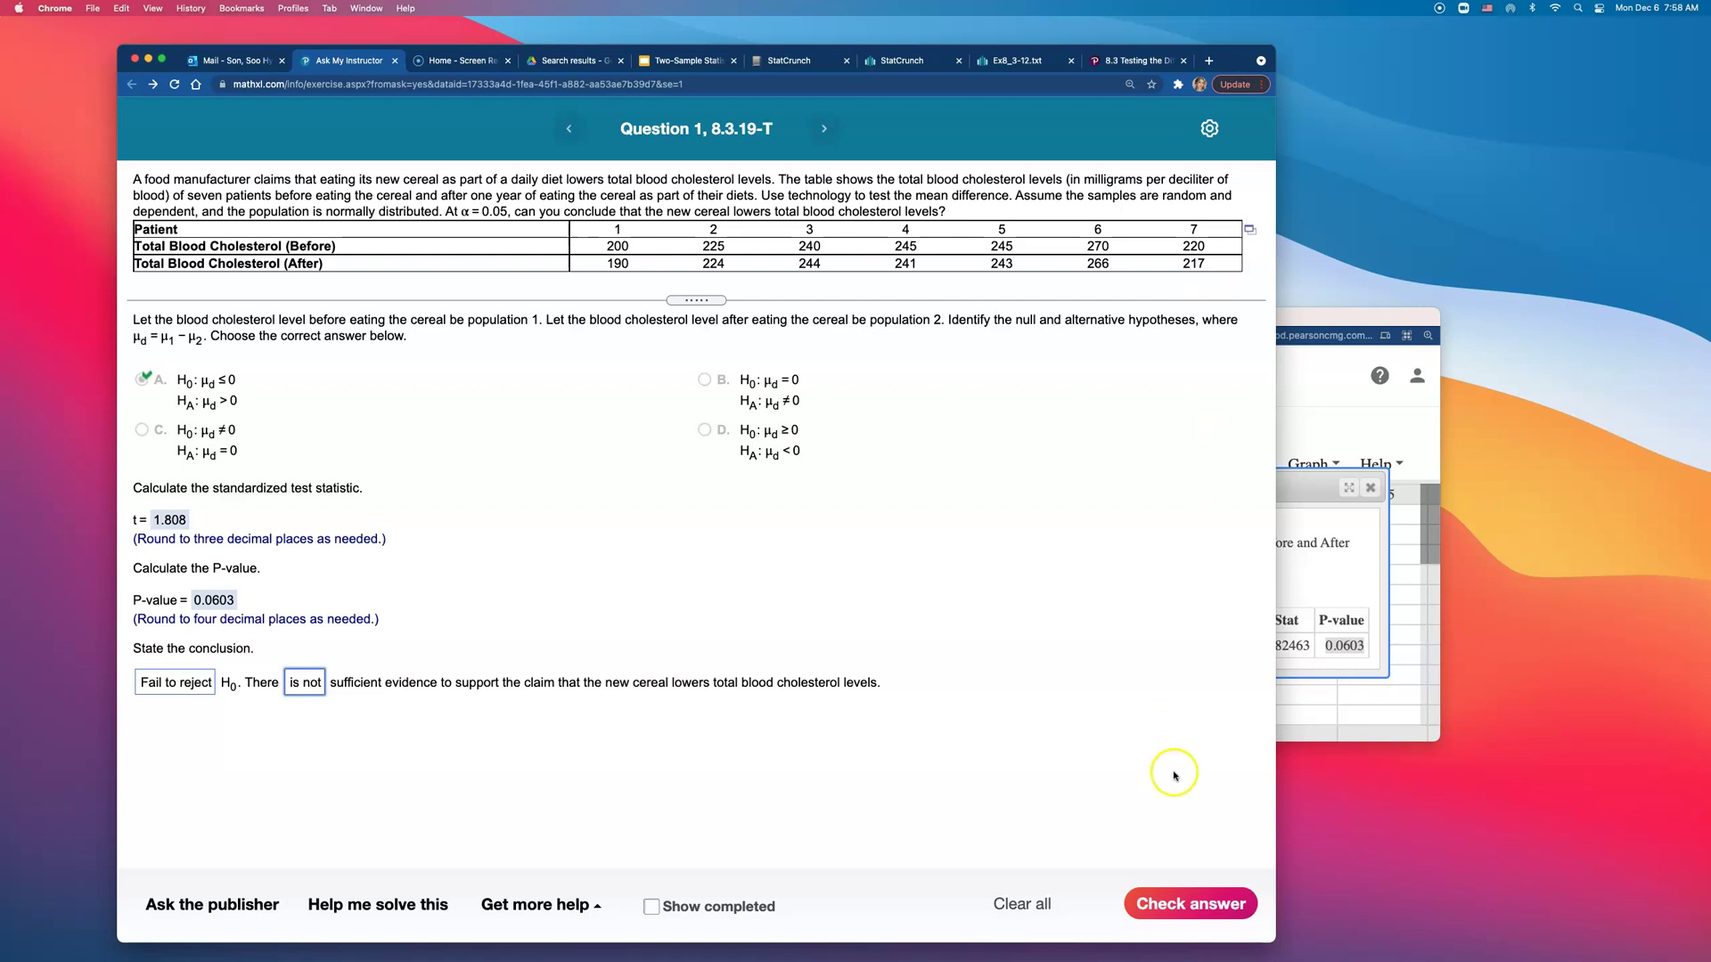
left_click(1171, 900)
left_click(716, 562)
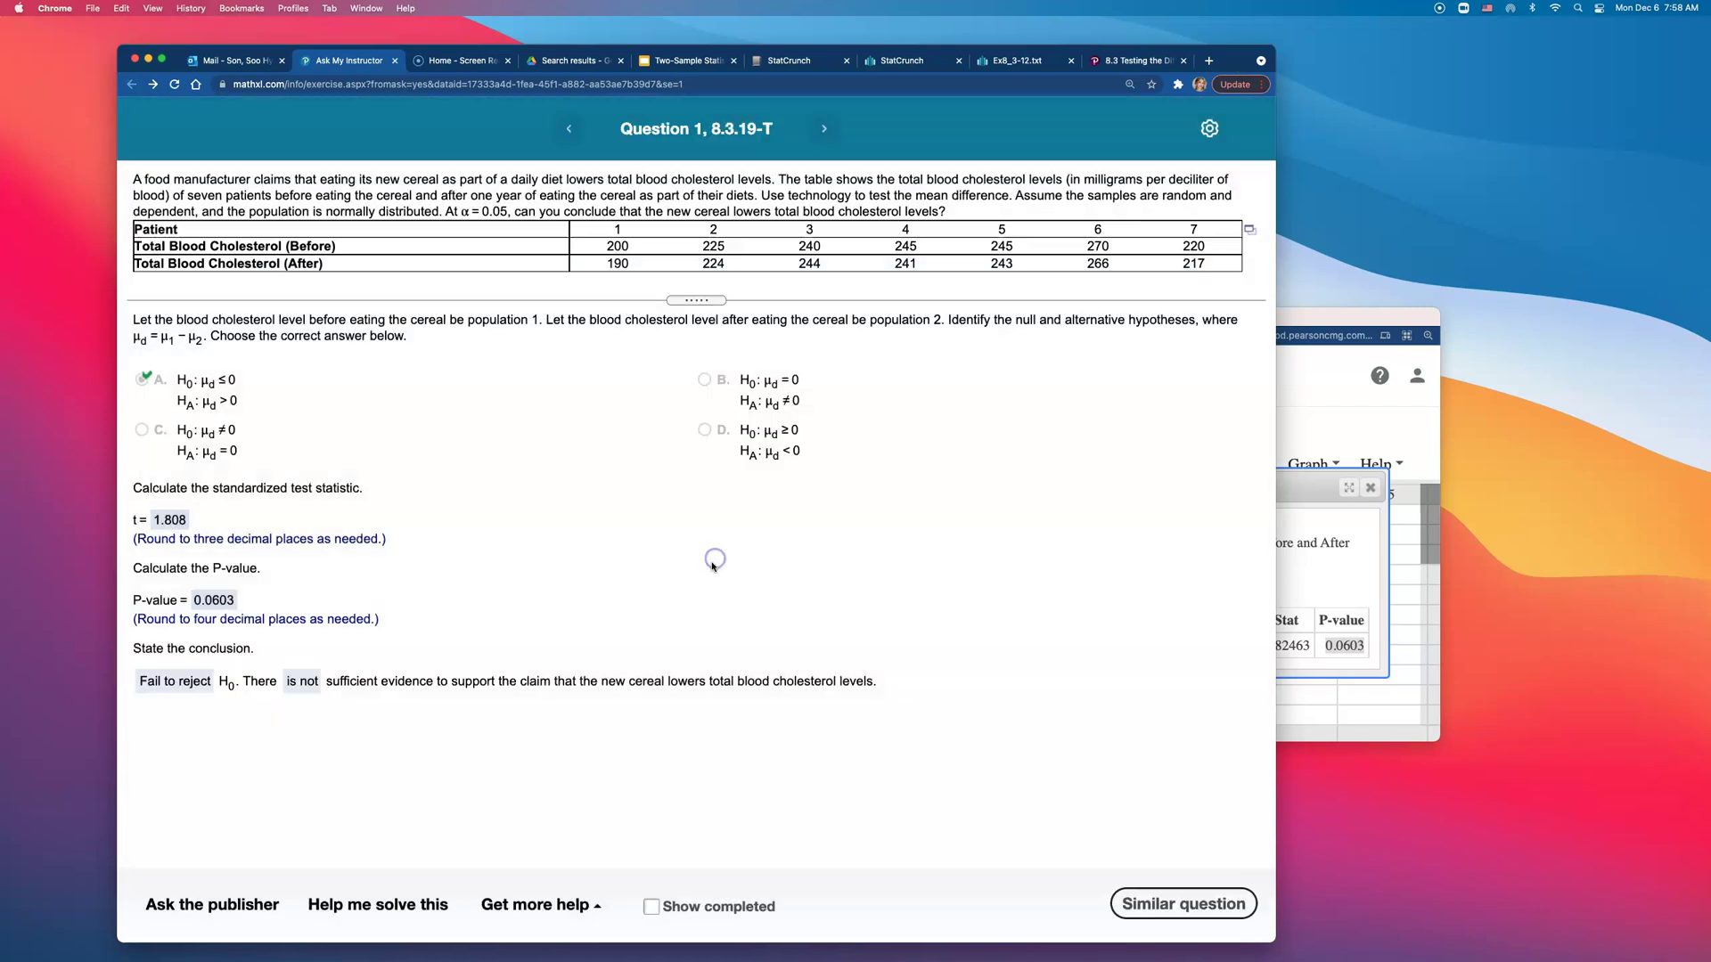
left_click(230, 61)
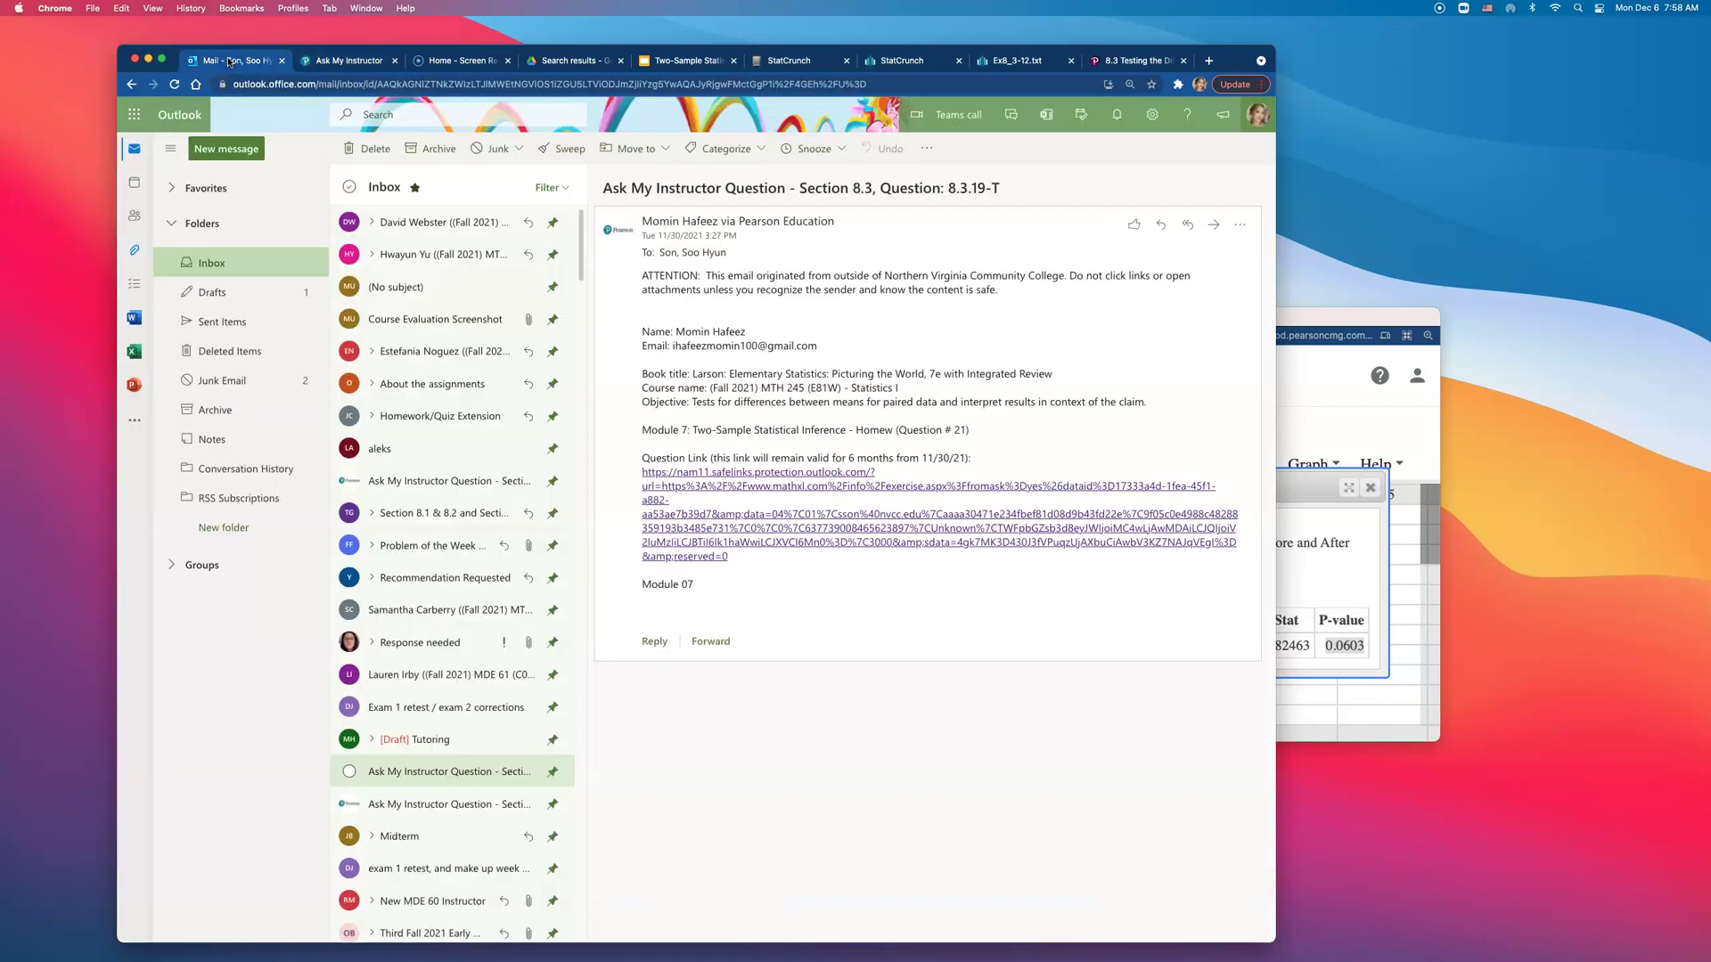